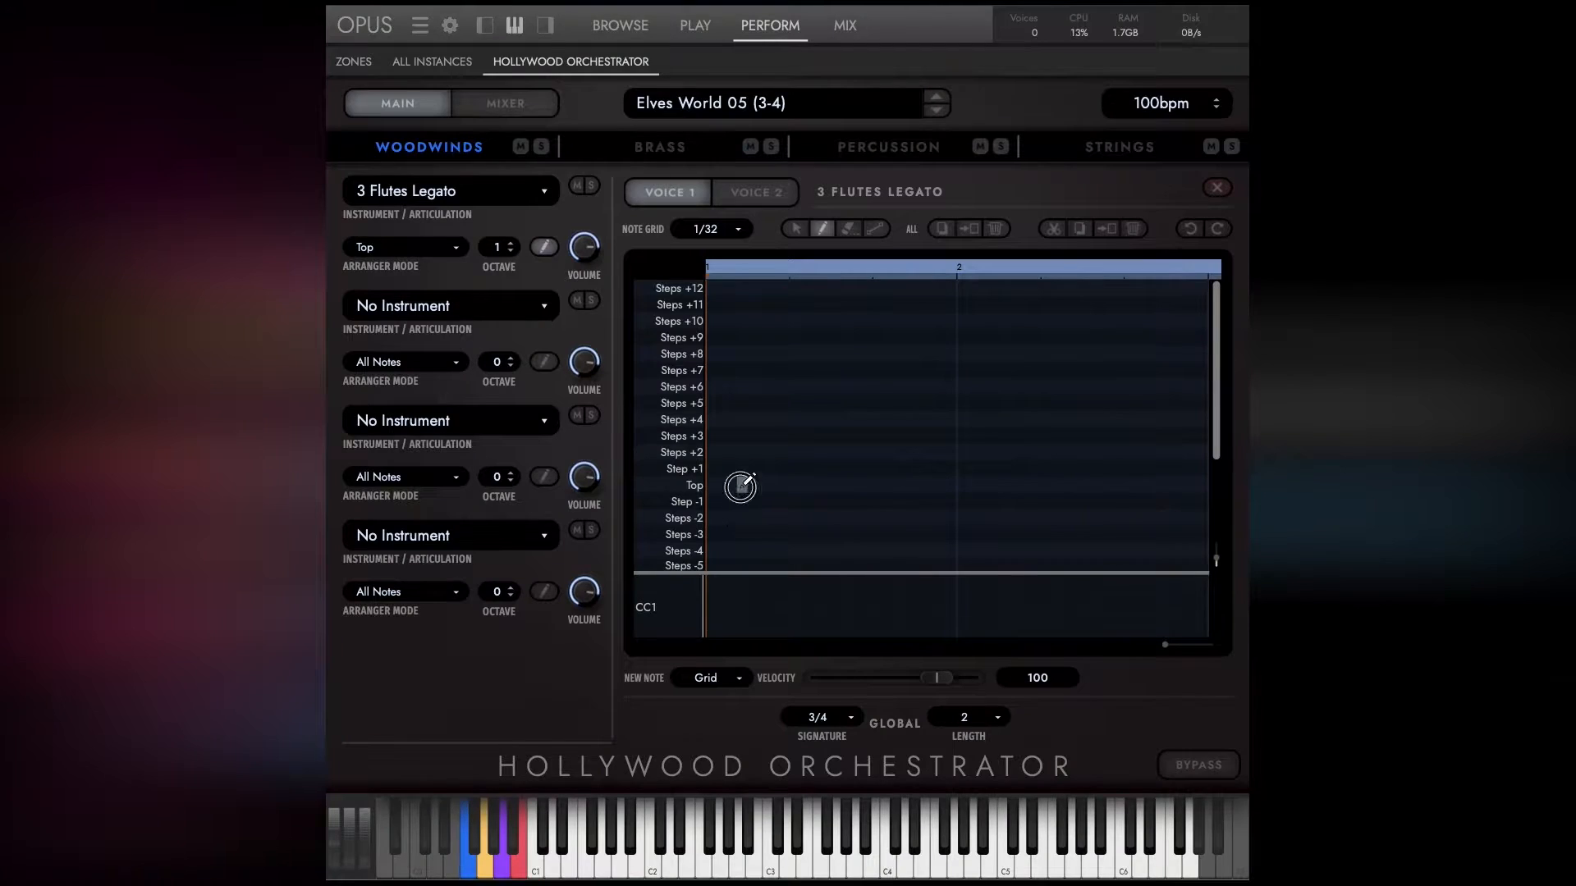
Draw a row of 1/32-grid notes at the Top pitch in the 3 Flutes Legato pattern, within bar 1.
left_click(765, 486)
left_click(803, 487)
left_click(823, 486)
left_click(859, 486)
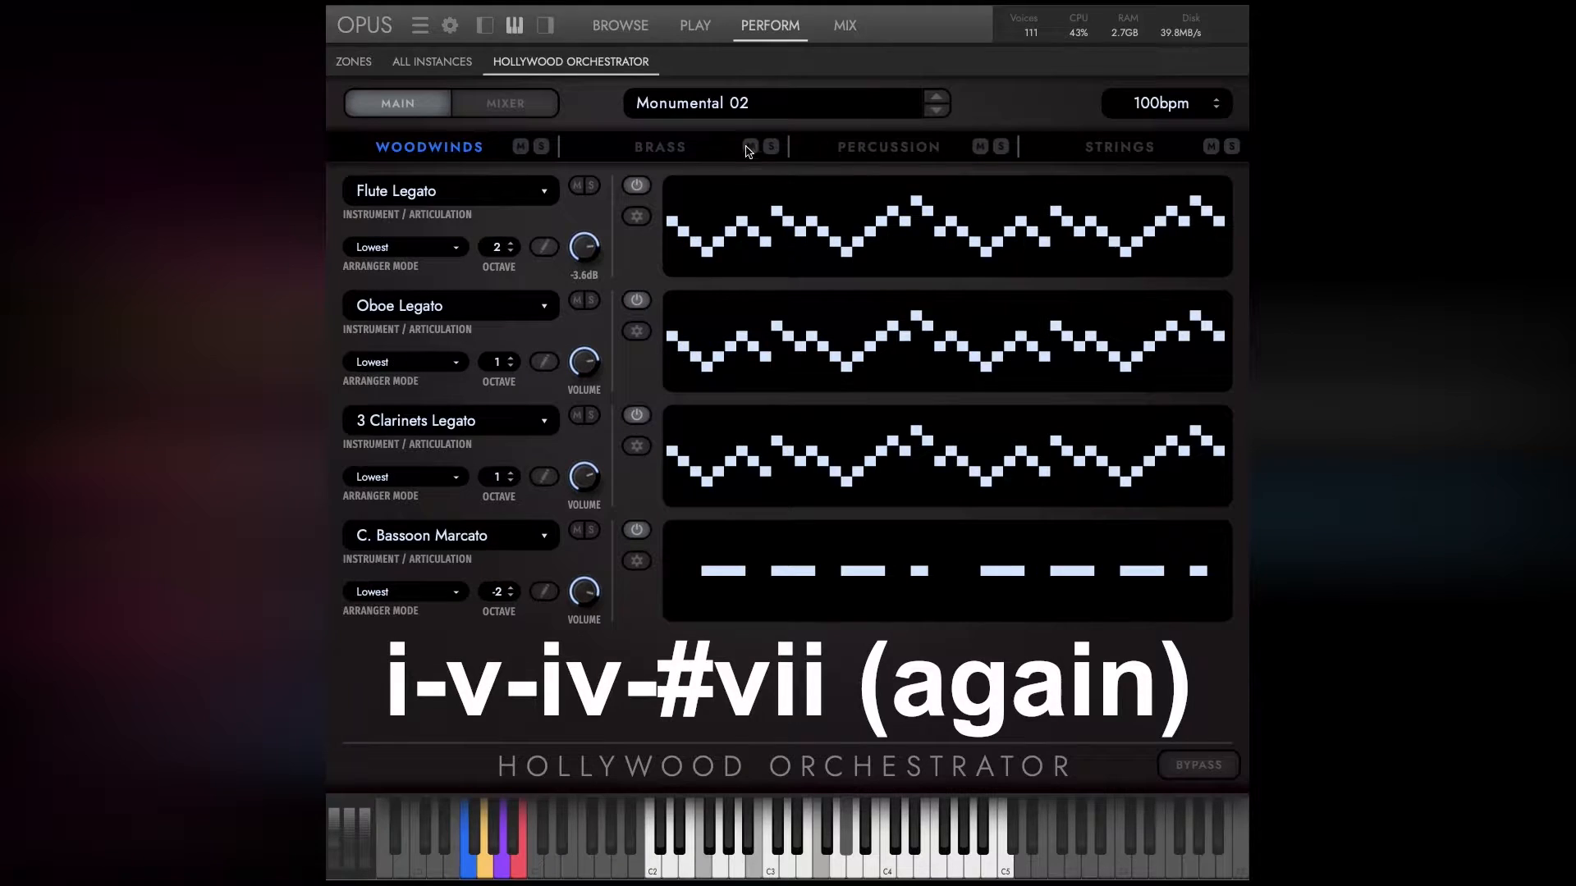
Look through the Monumental 02 score's percussion, strings, woodwinds and brass sections and their patterns.
left_click(848, 147)
left_click(1096, 147)
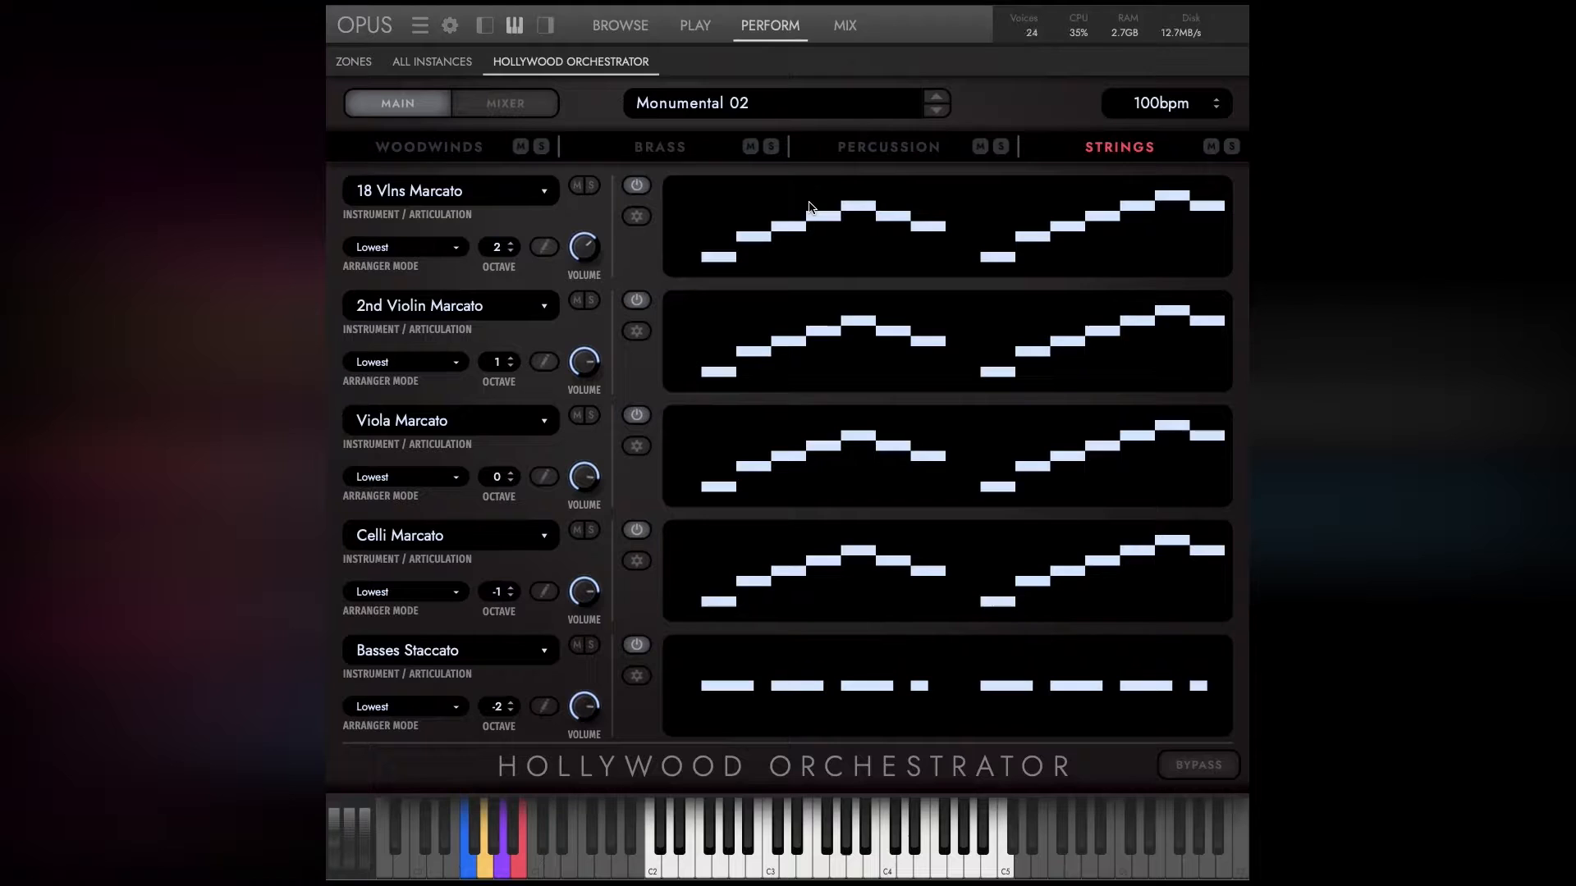
left_click(920, 150)
left_click(476, 150)
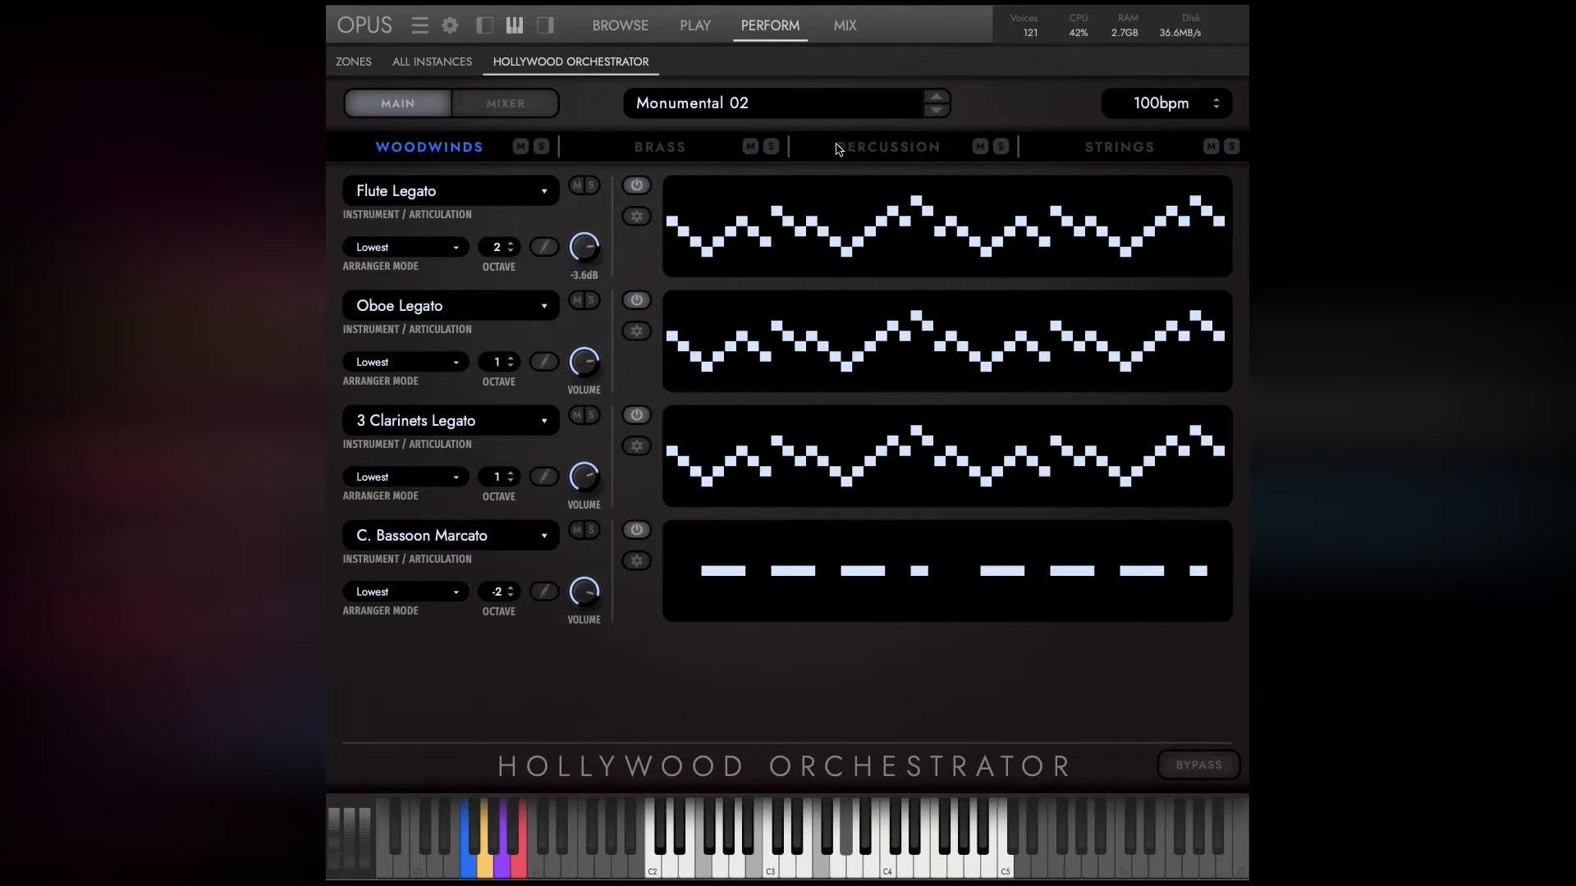
left_click(652, 150)
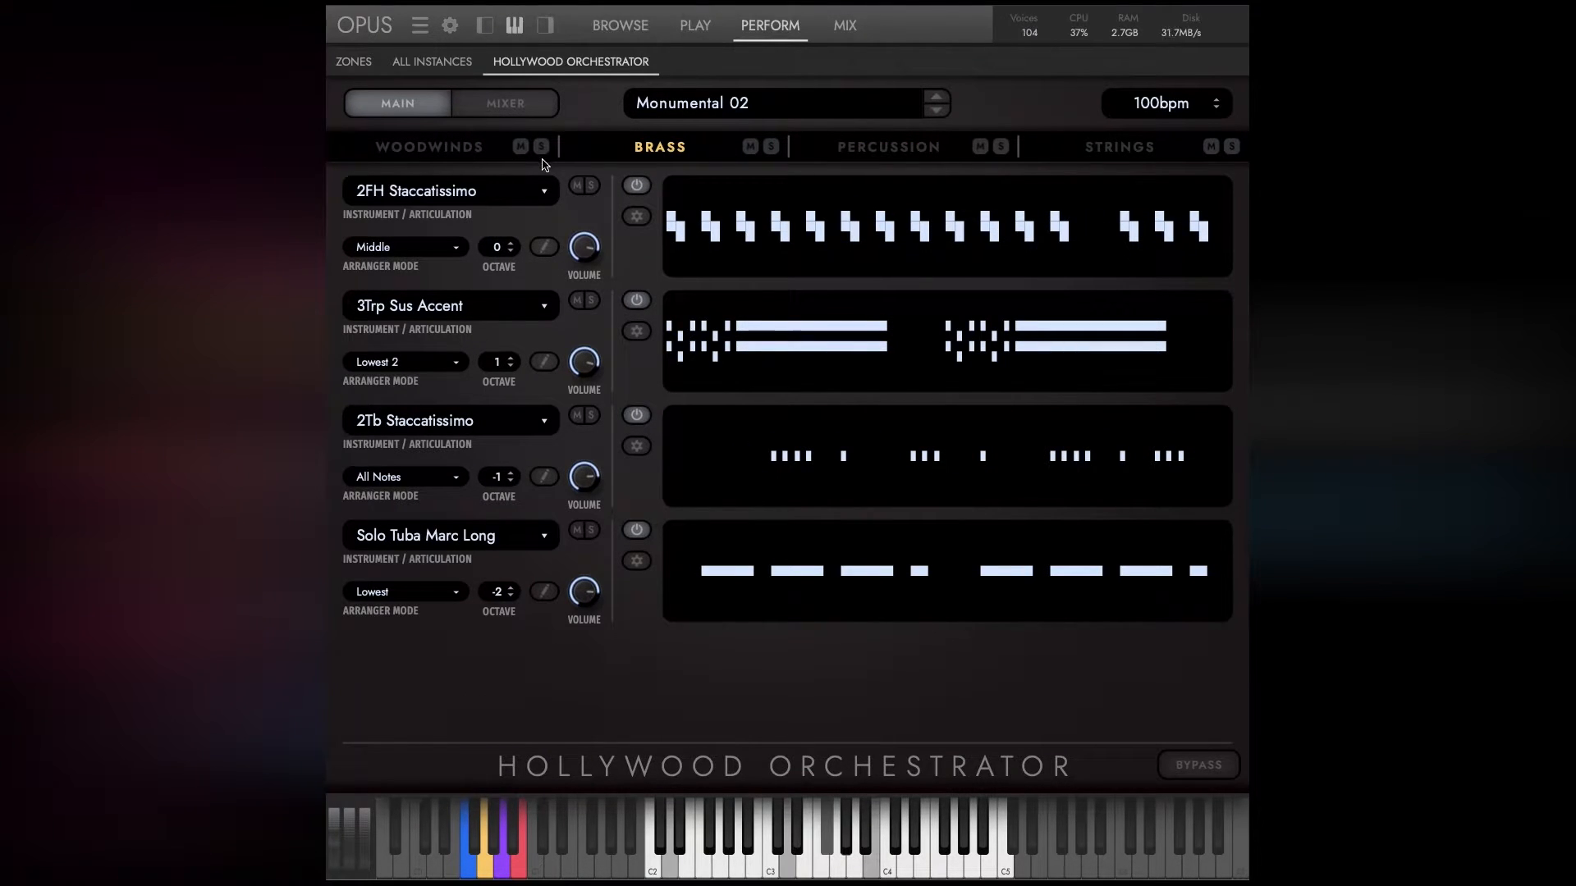
left_click(1219, 190)
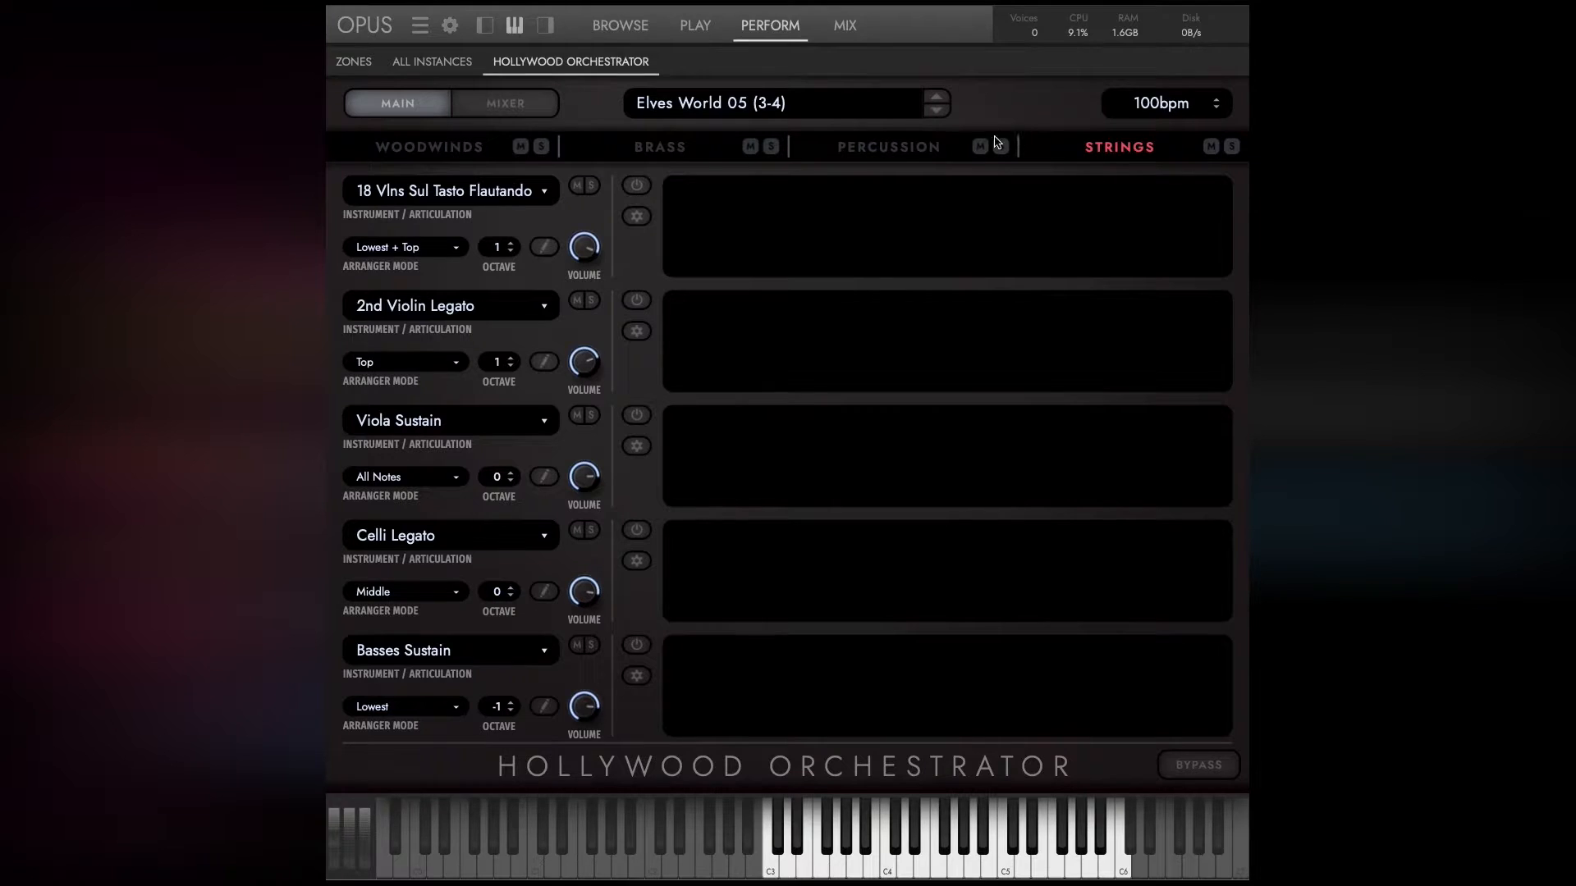
Open the preset browser for the Elves World 05 (3-4) score and list the ensemble presets.
left_click(663, 110)
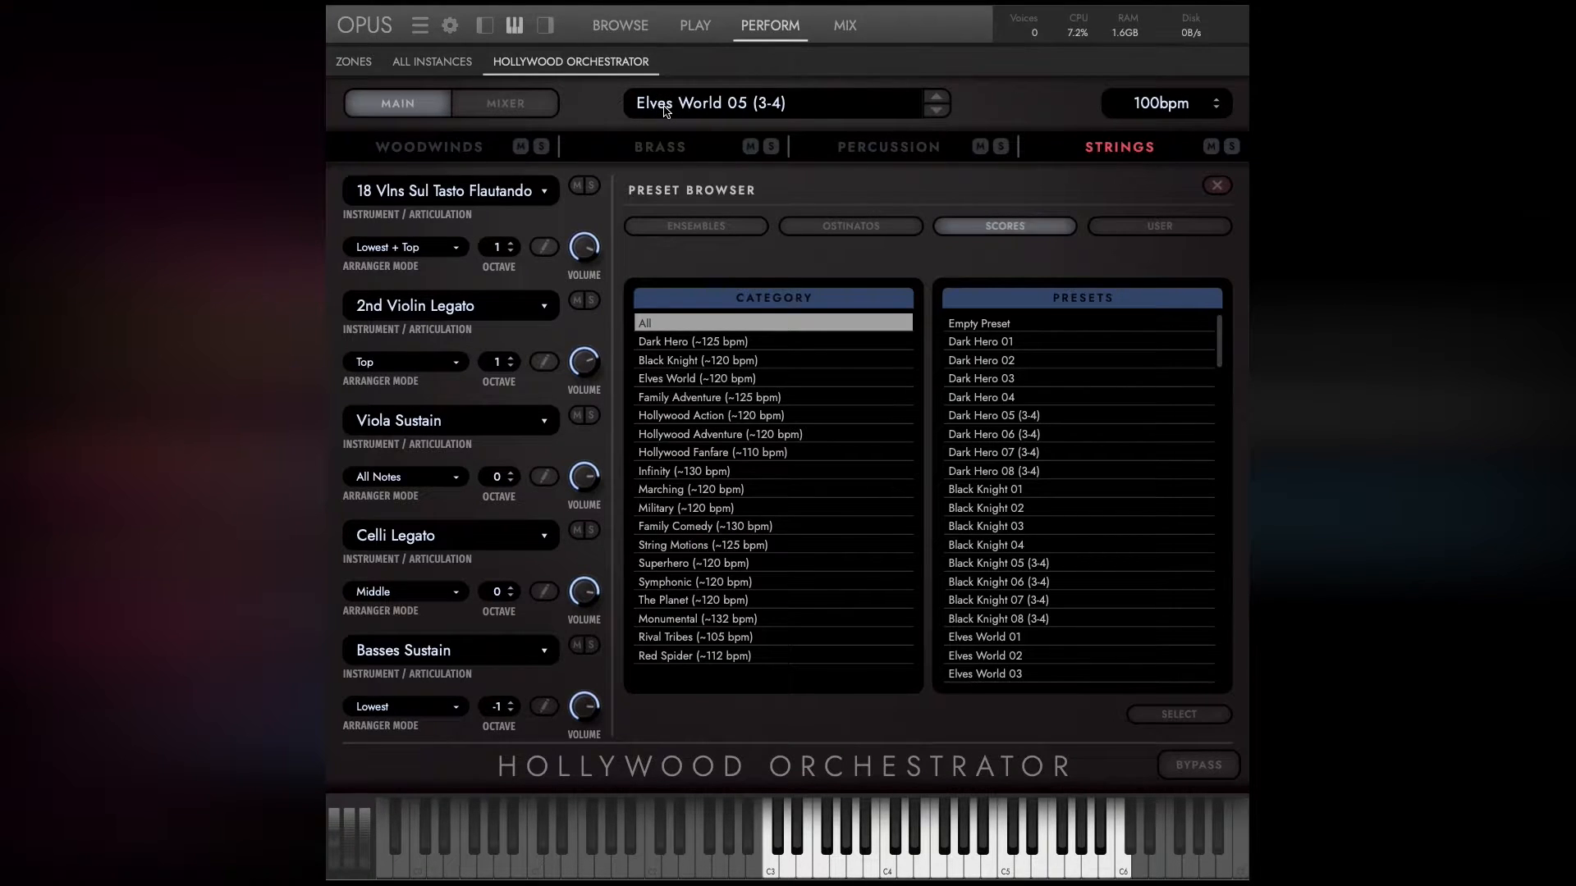
left_click(672, 227)
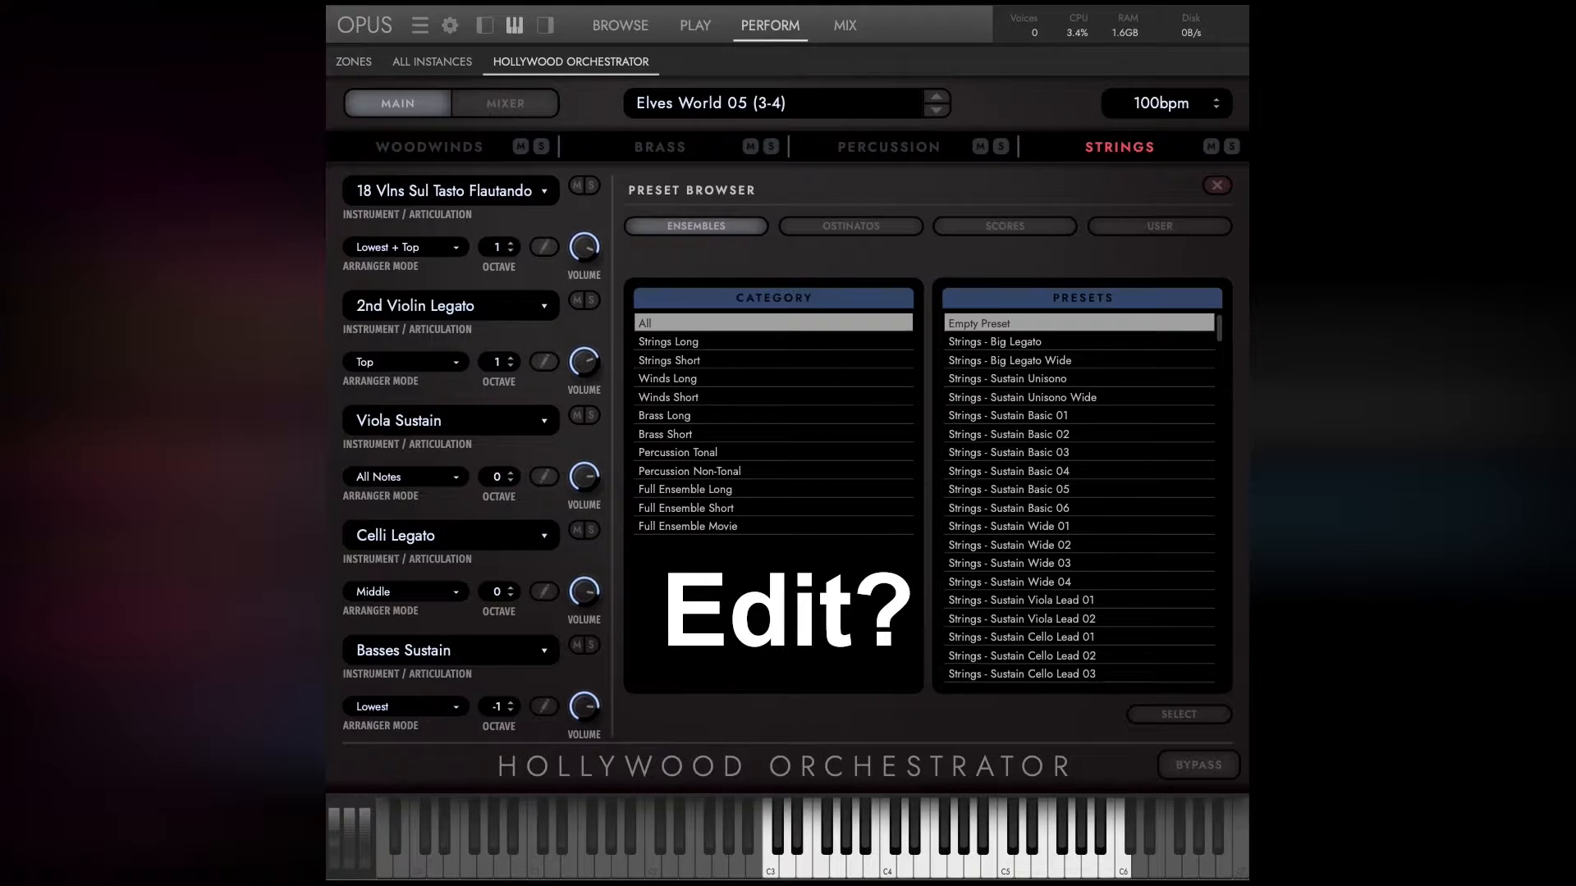
Inspect the note editors of 18 Vlns Sul Tasto Flautando, 2nd Violin Legato and Viola Sustain, and view the percussion patterns.
left_click(543, 248)
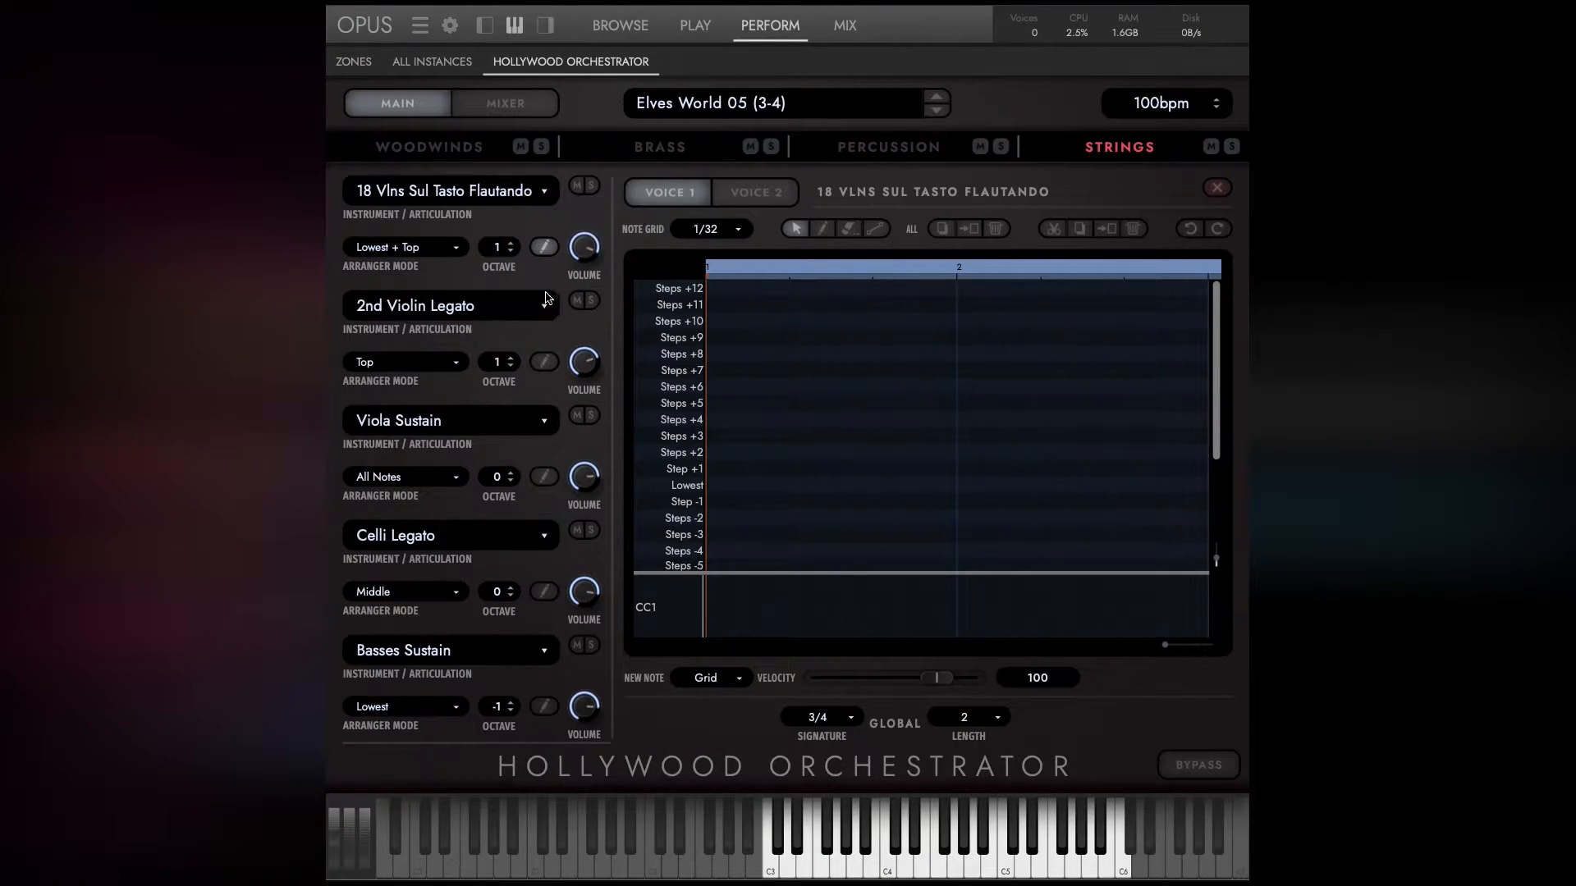
left_click(543, 362)
left_click(544, 478)
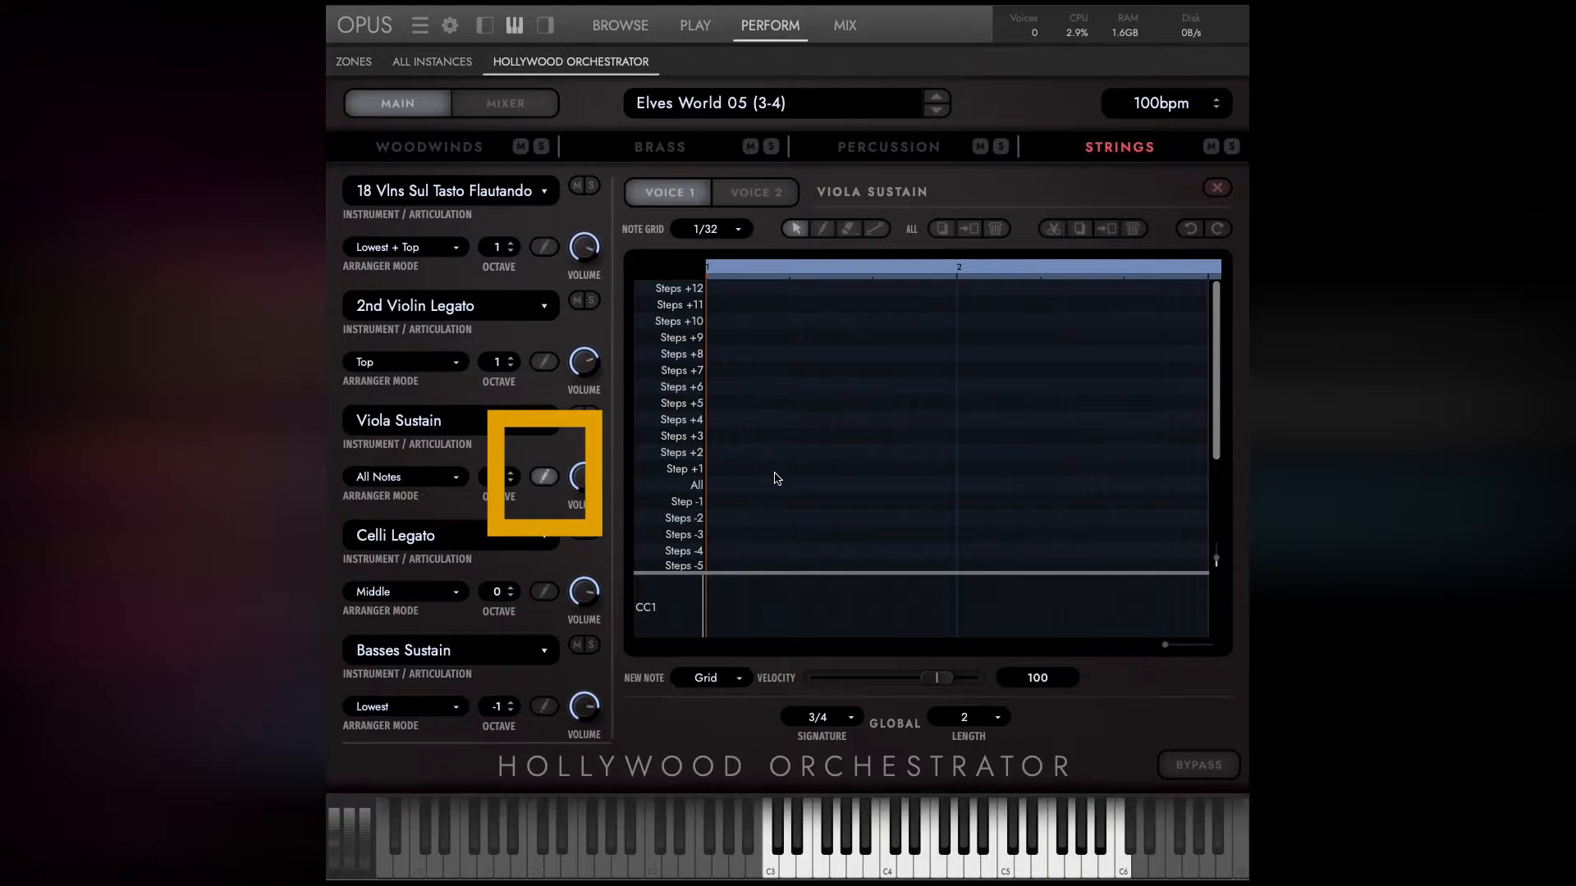
left_click(863, 155)
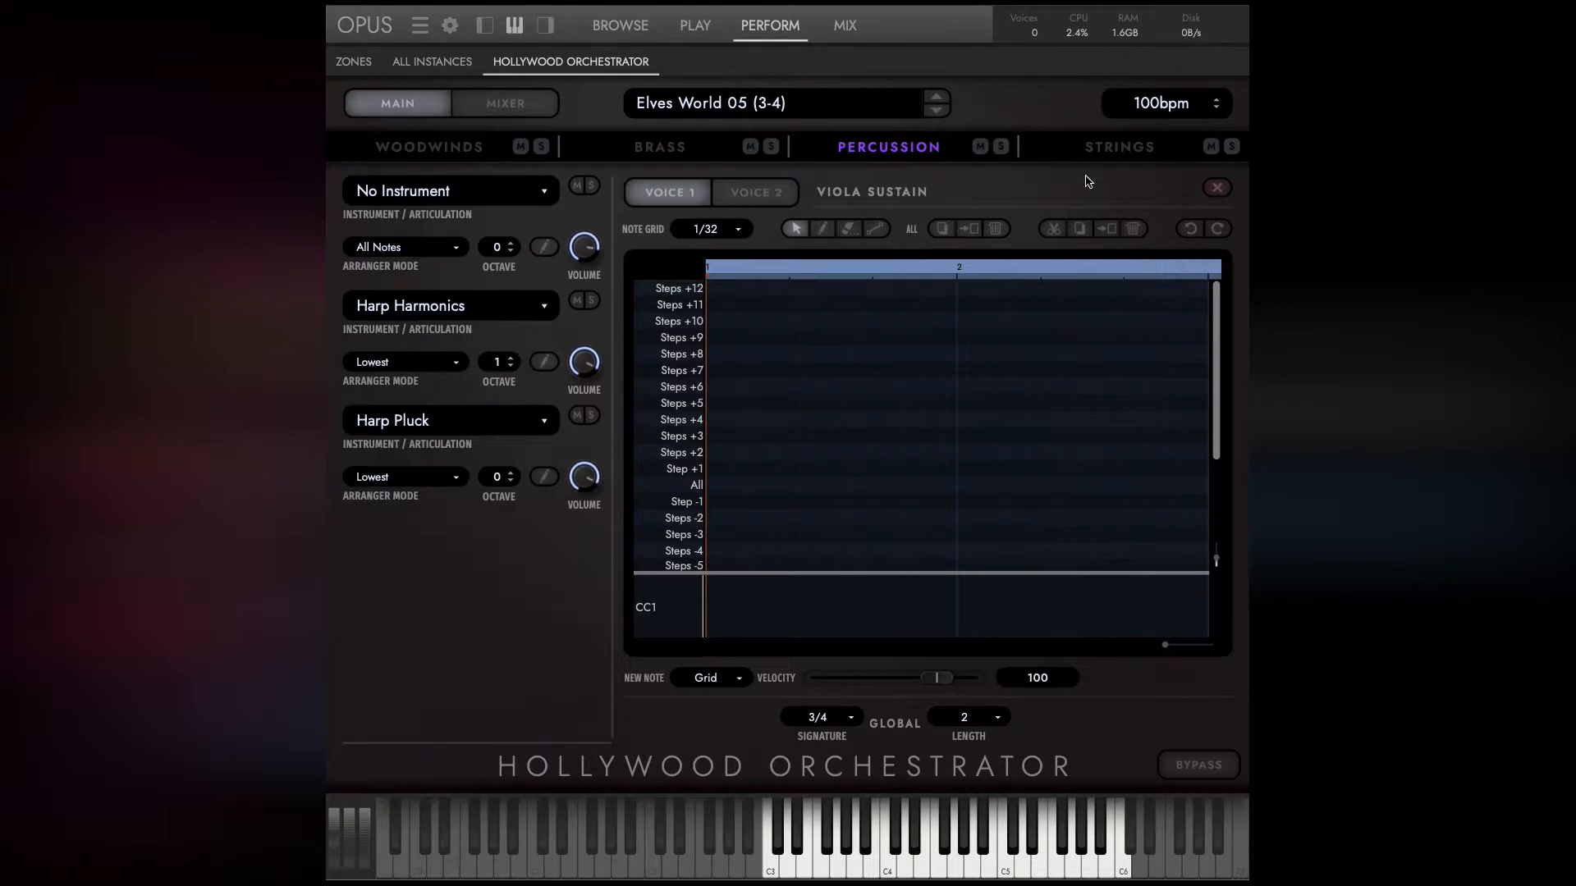
left_click(1217, 189)
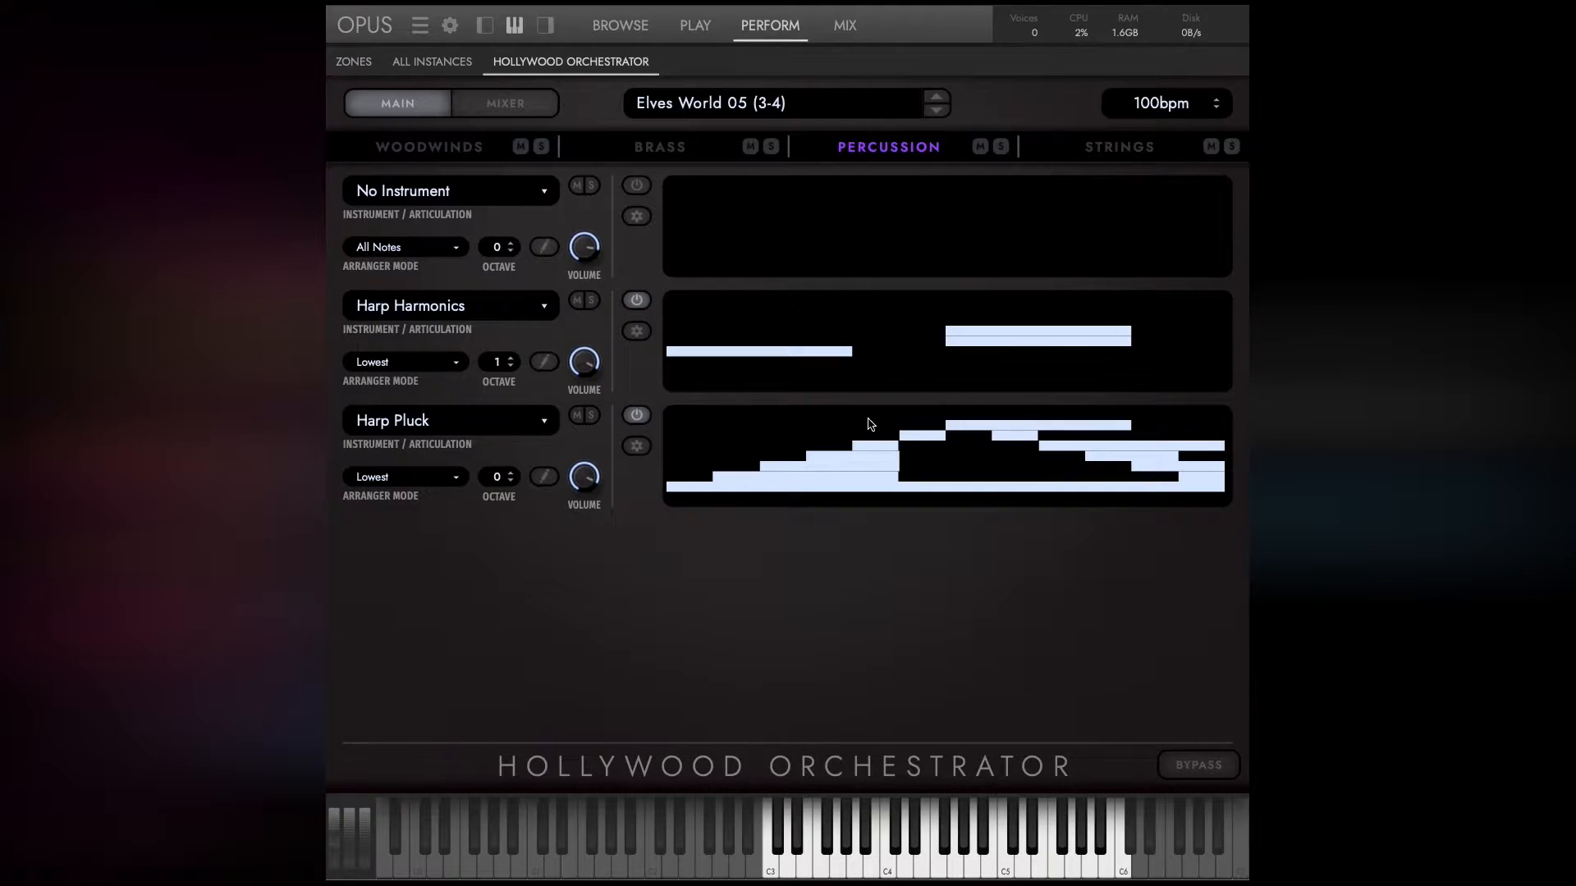
Open the preset browser on the score presets, close it to check the percussion patterns, and reopen it.
left_click(721, 105)
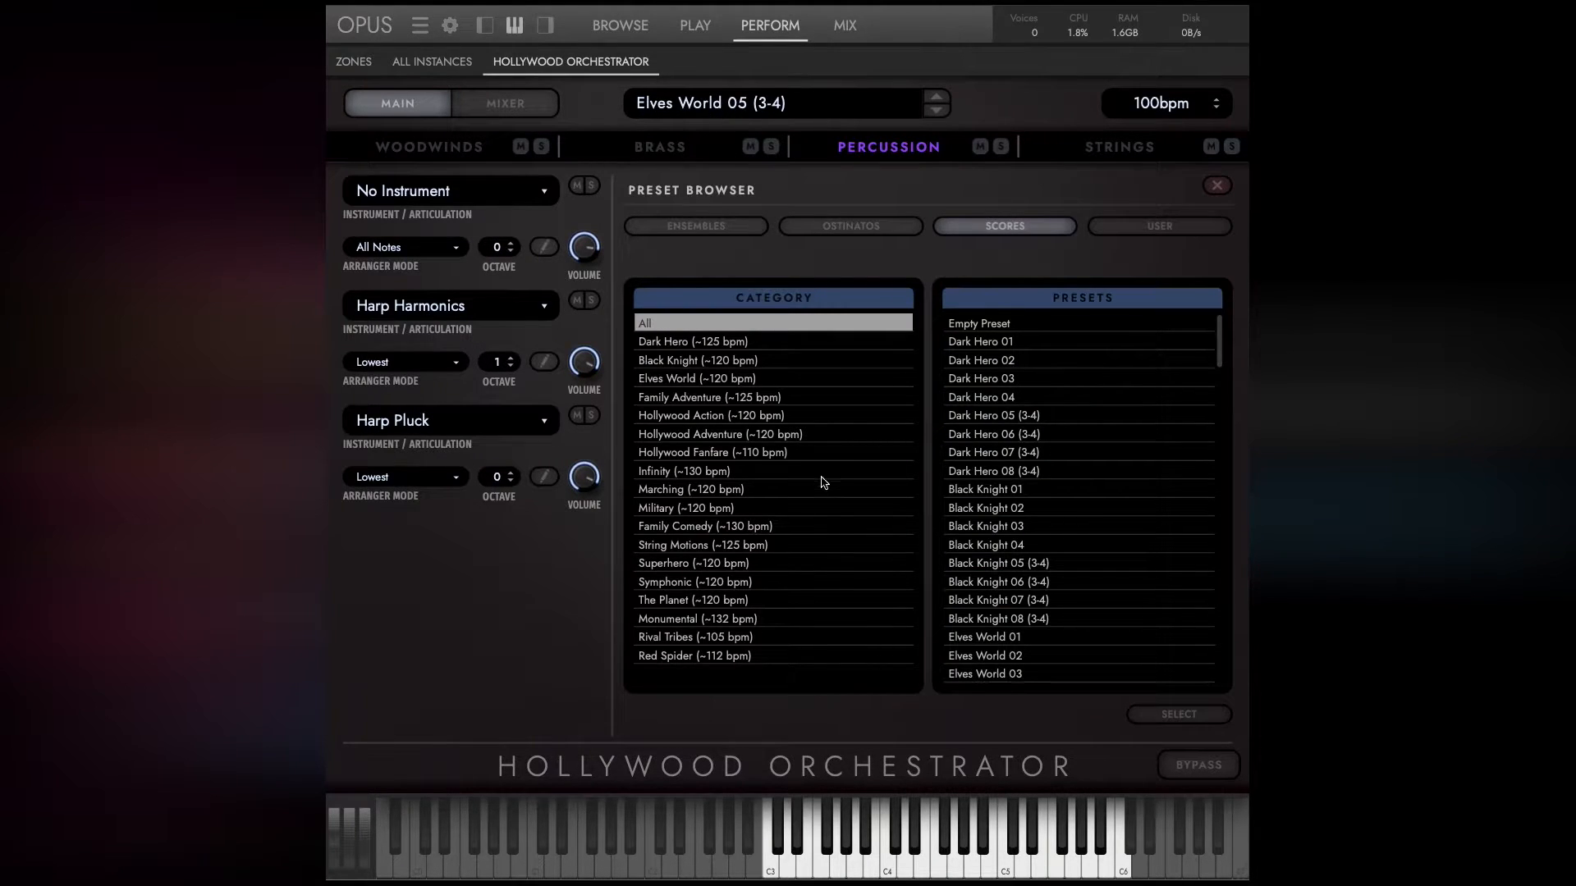
left_click(1216, 188)
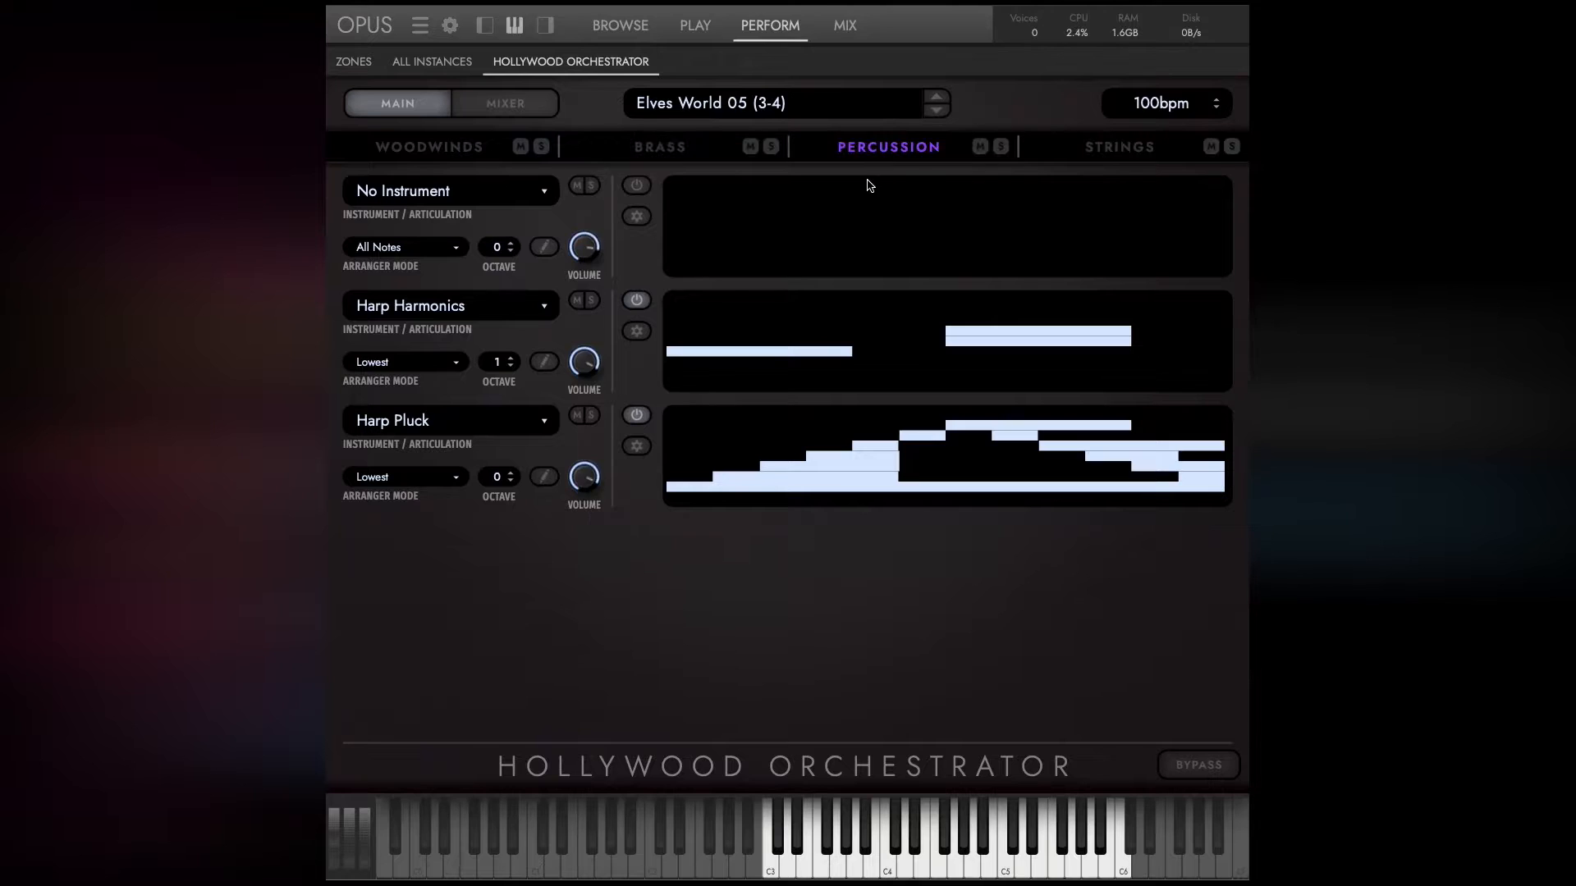
left_click(716, 105)
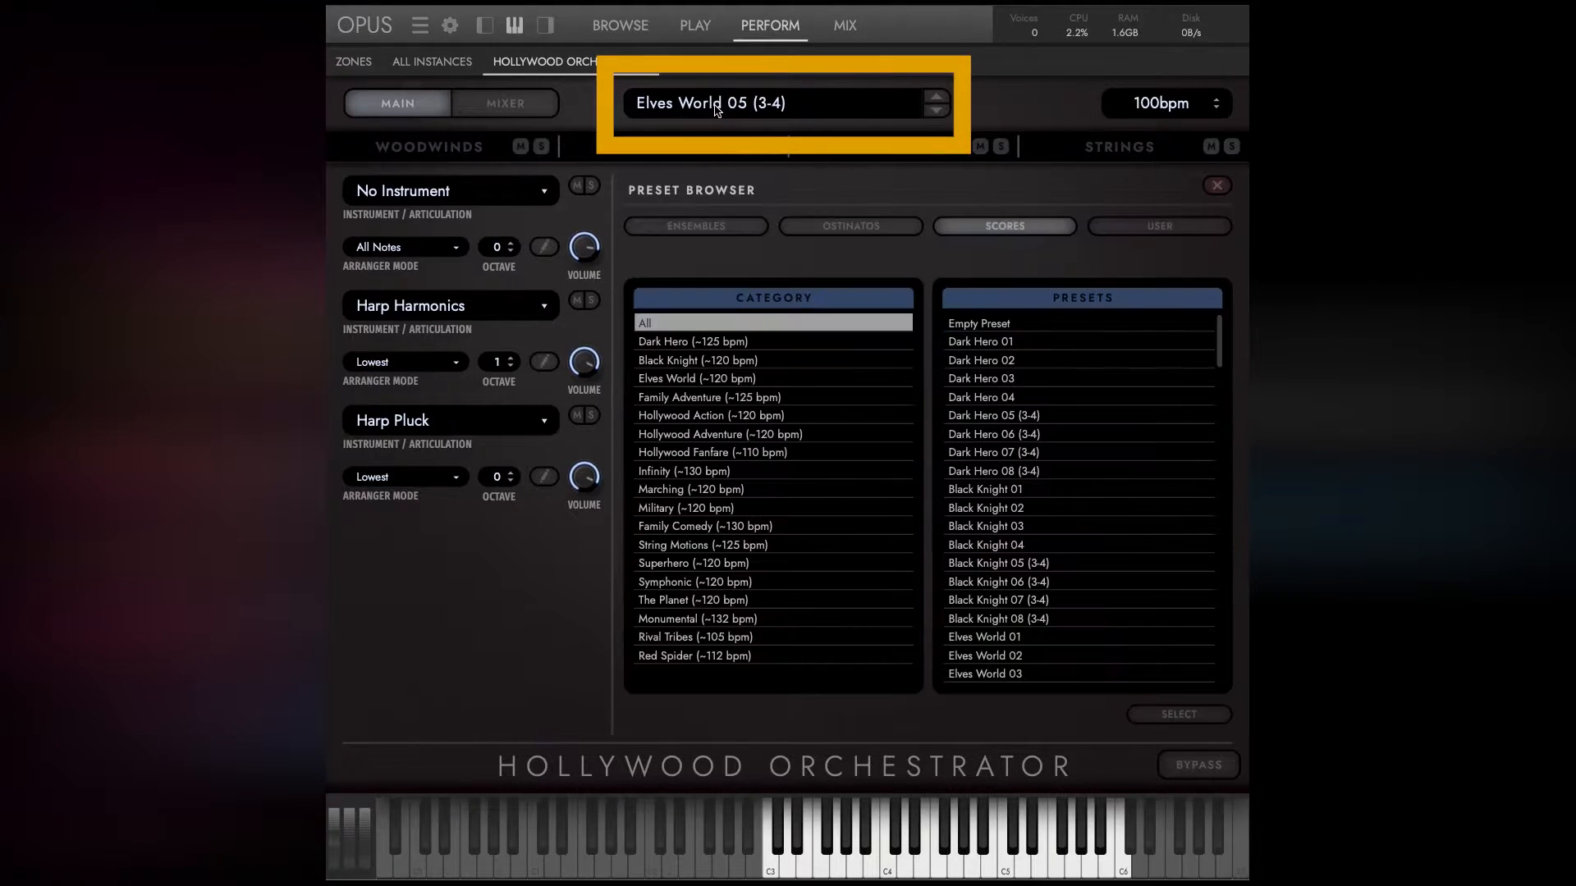
View the Play page, the list of all instances and the zones, and return to Hollywood Orchestrator.
left_click(695, 27)
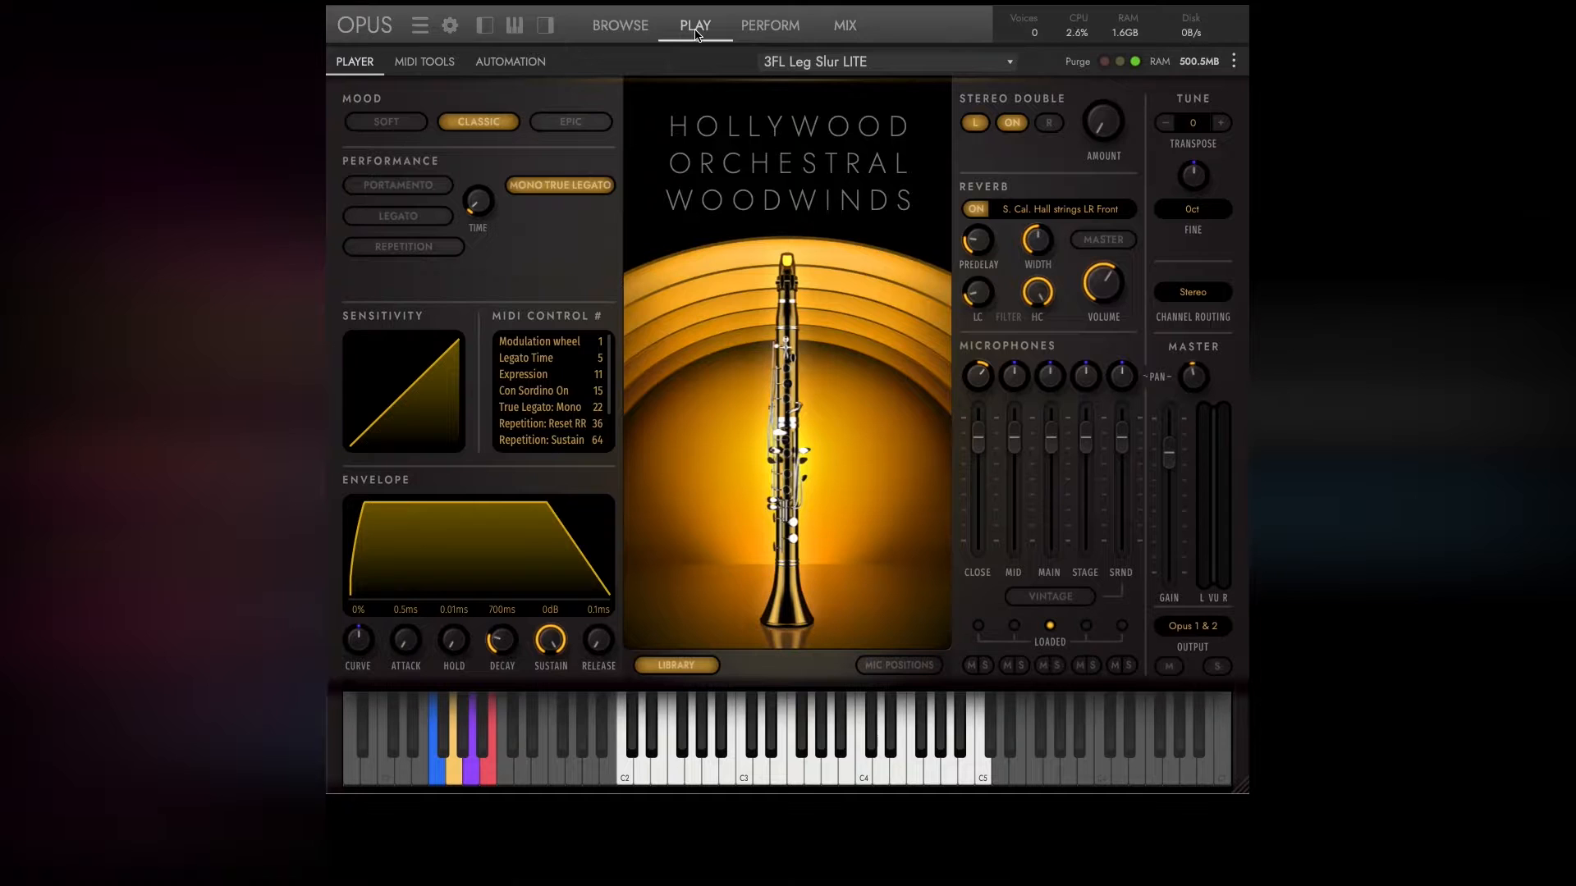
left_click(784, 33)
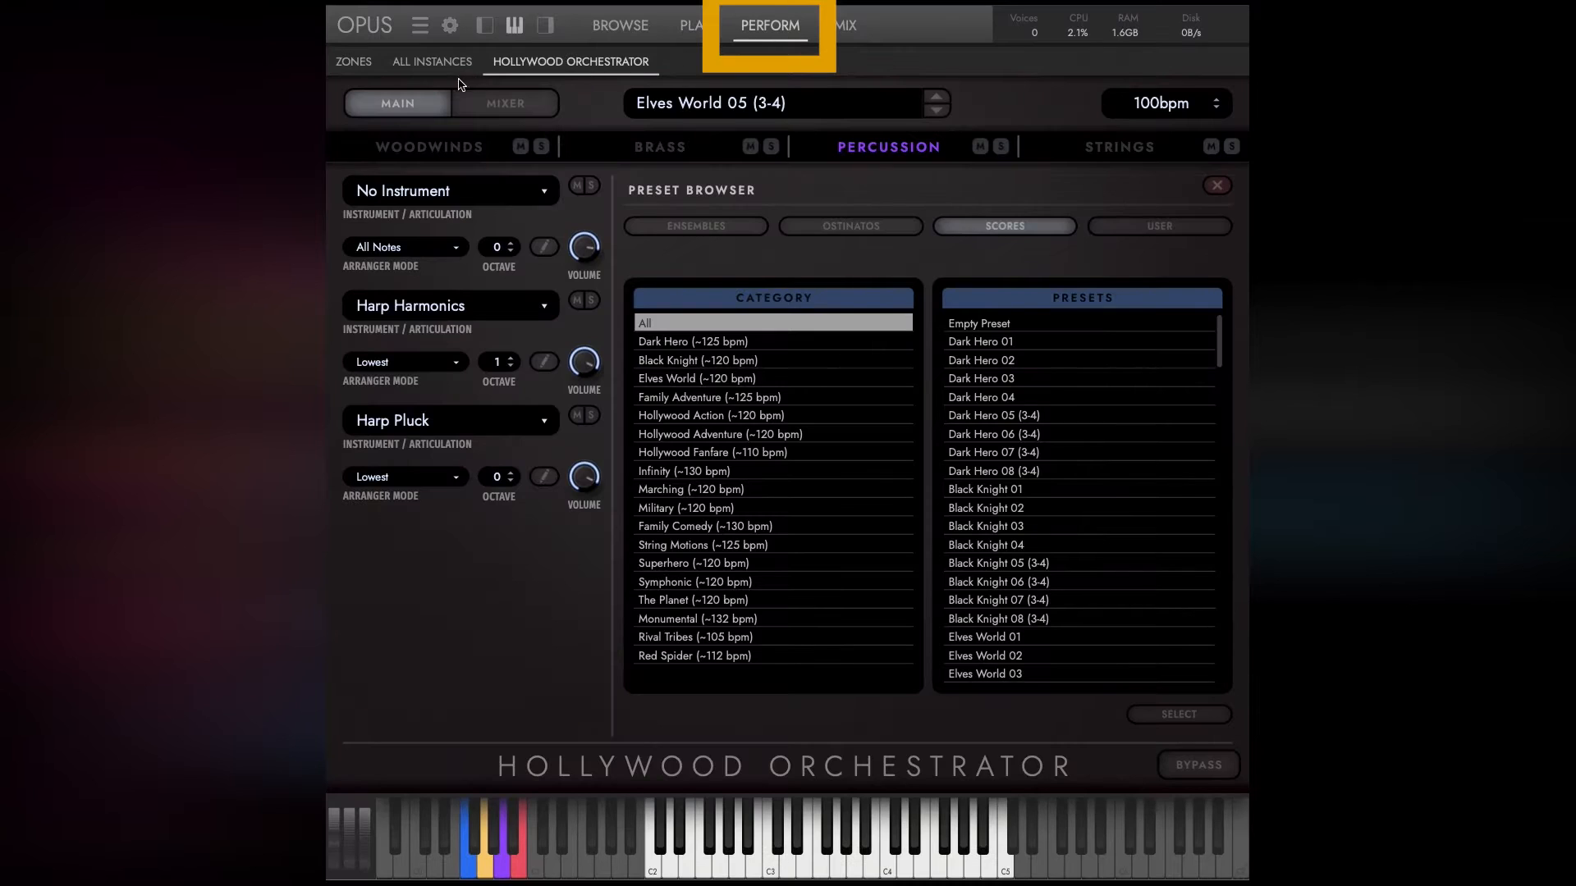
left_click(451, 71)
left_click(351, 64)
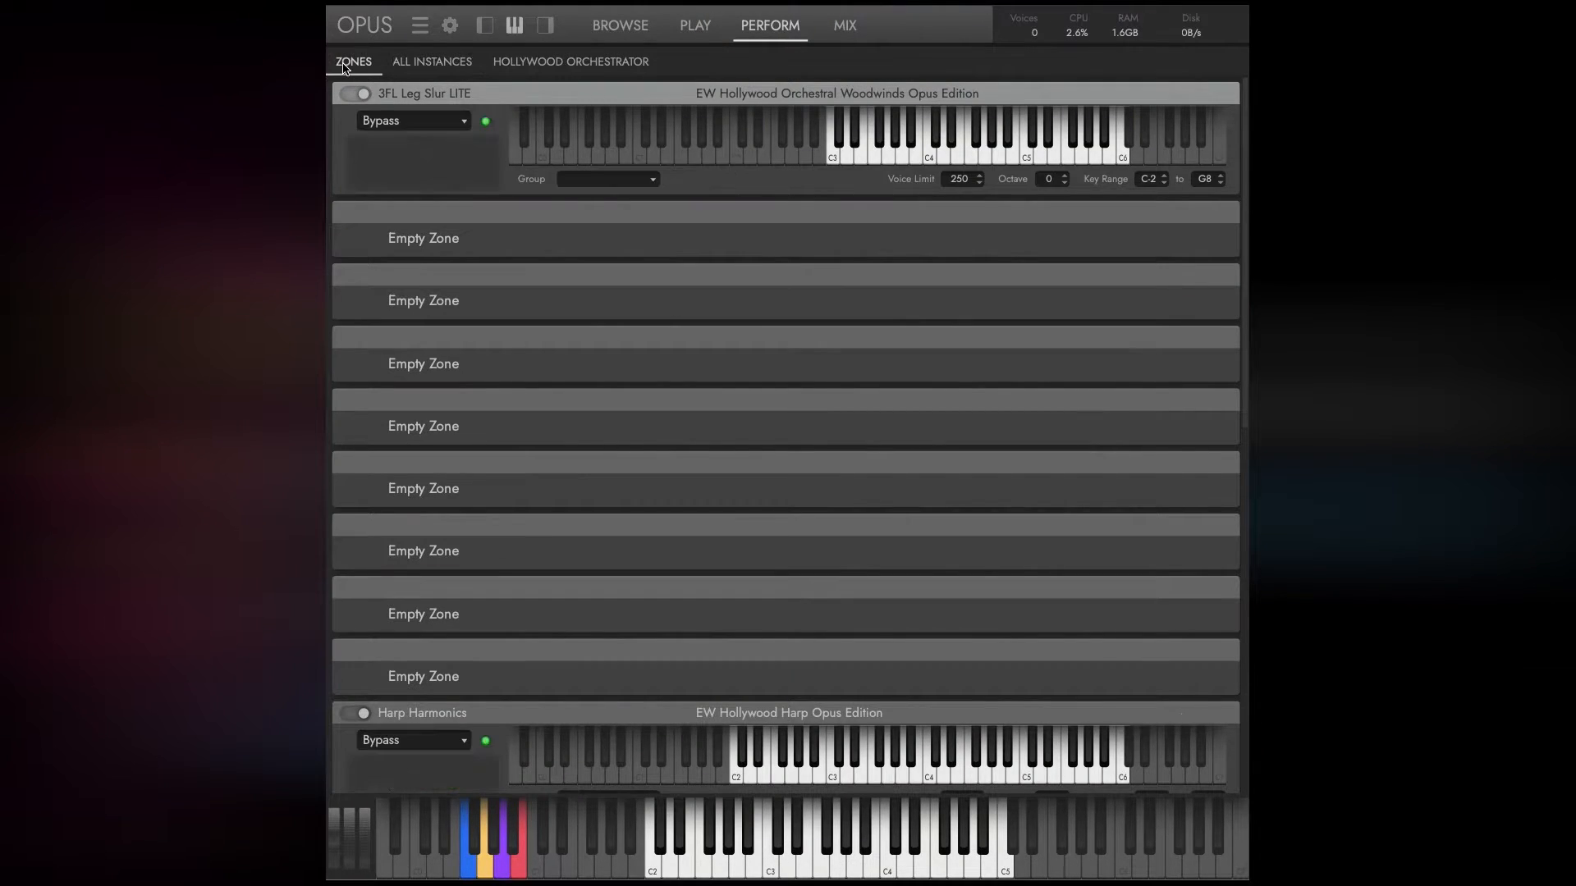
left_click(550, 67)
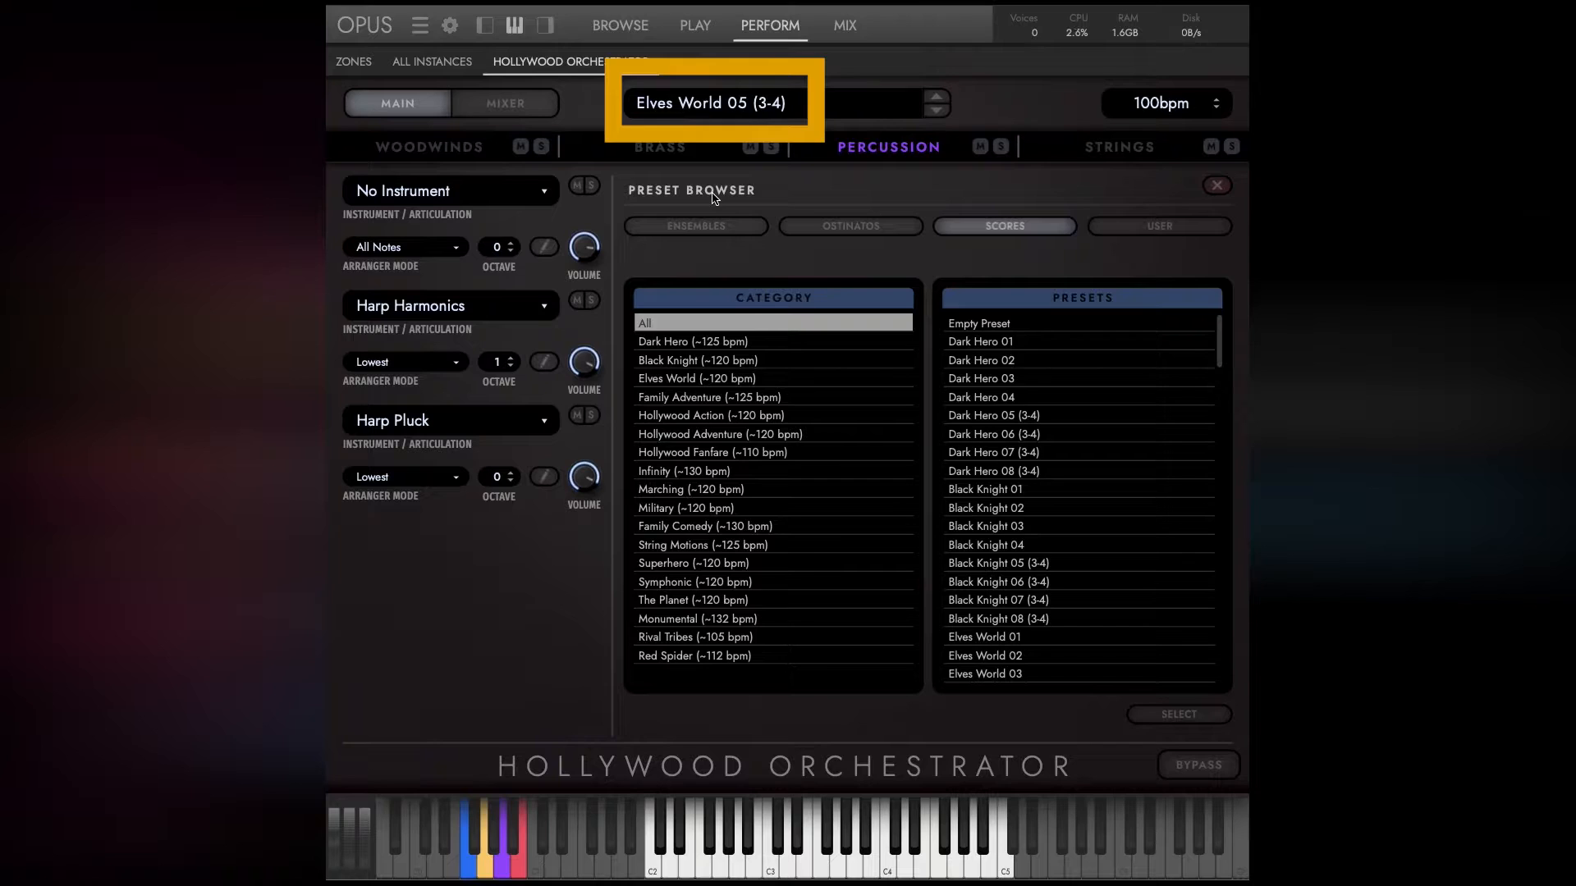
View the percussion mixer, return to the main view, and open the preset browser.
left_click(517, 108)
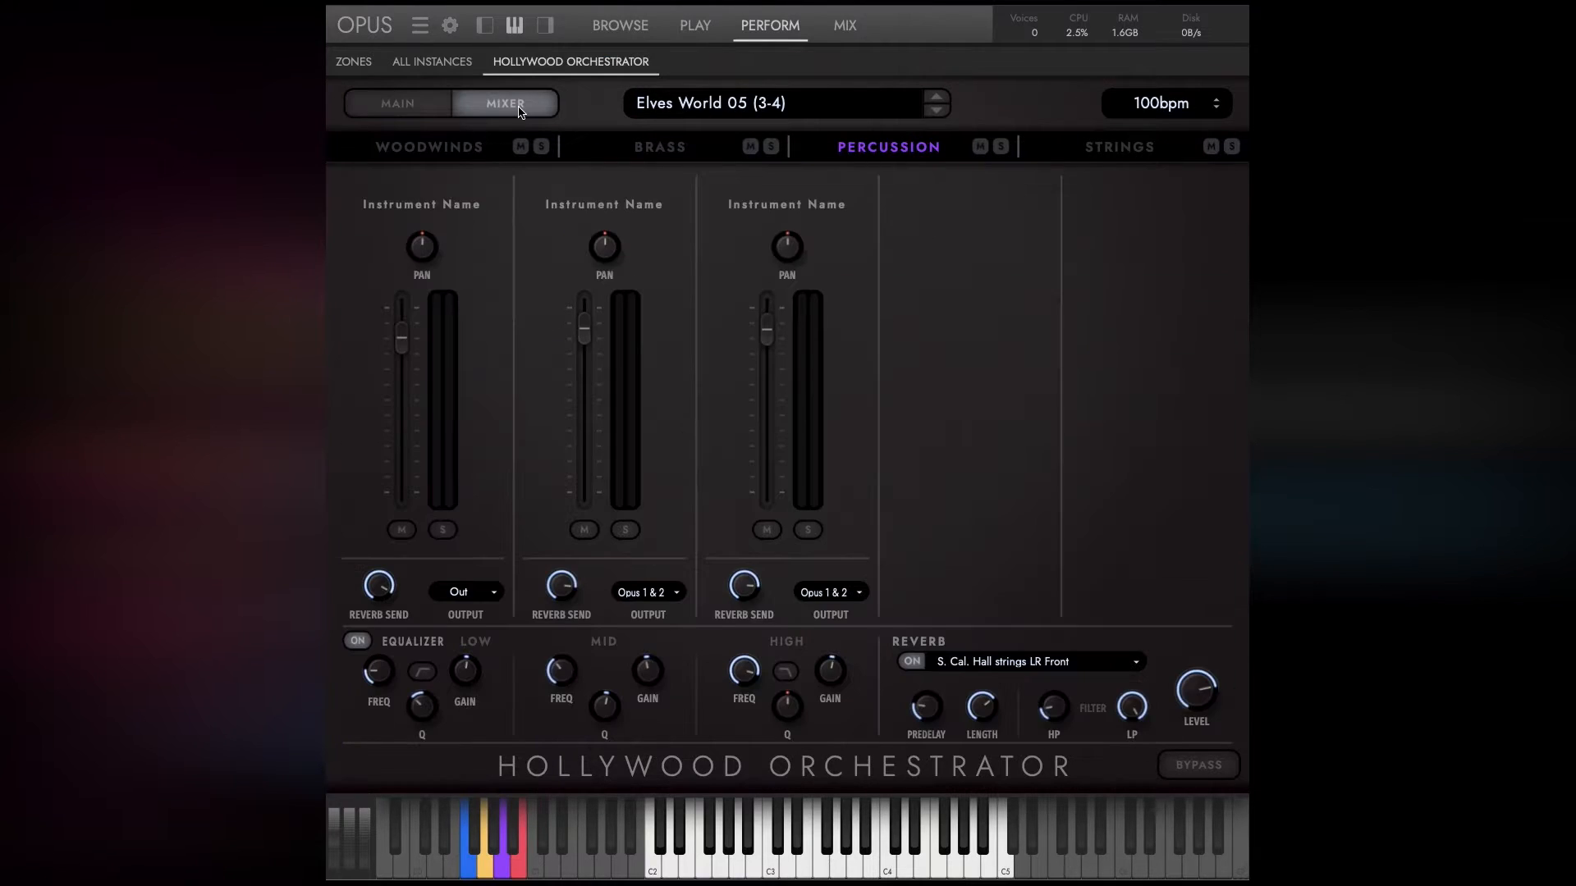
left_click(425, 107)
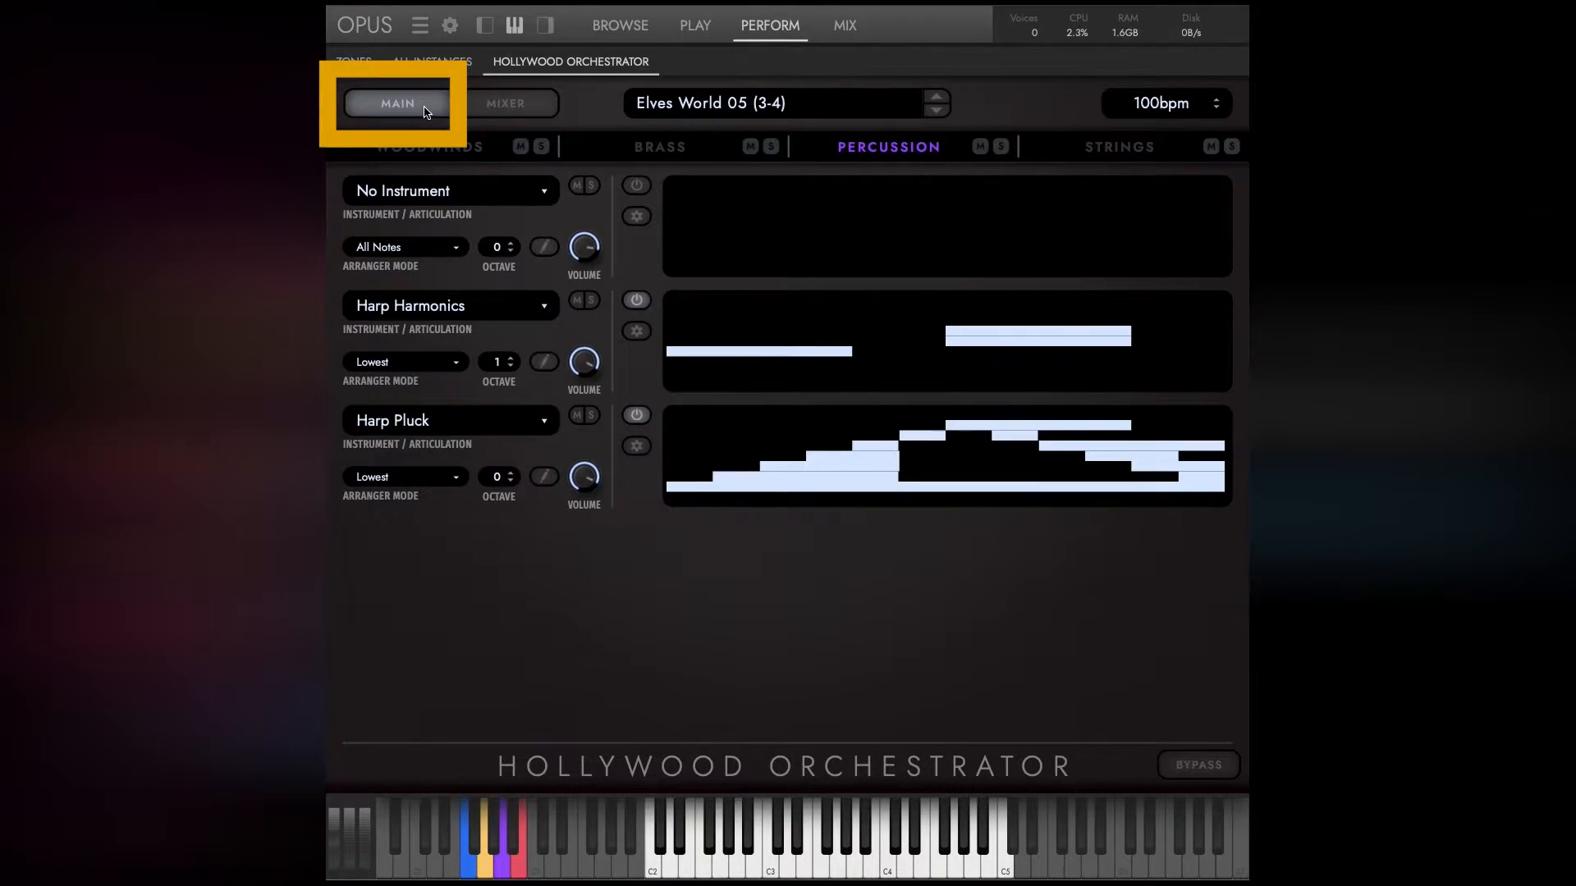
left_click(661, 107)
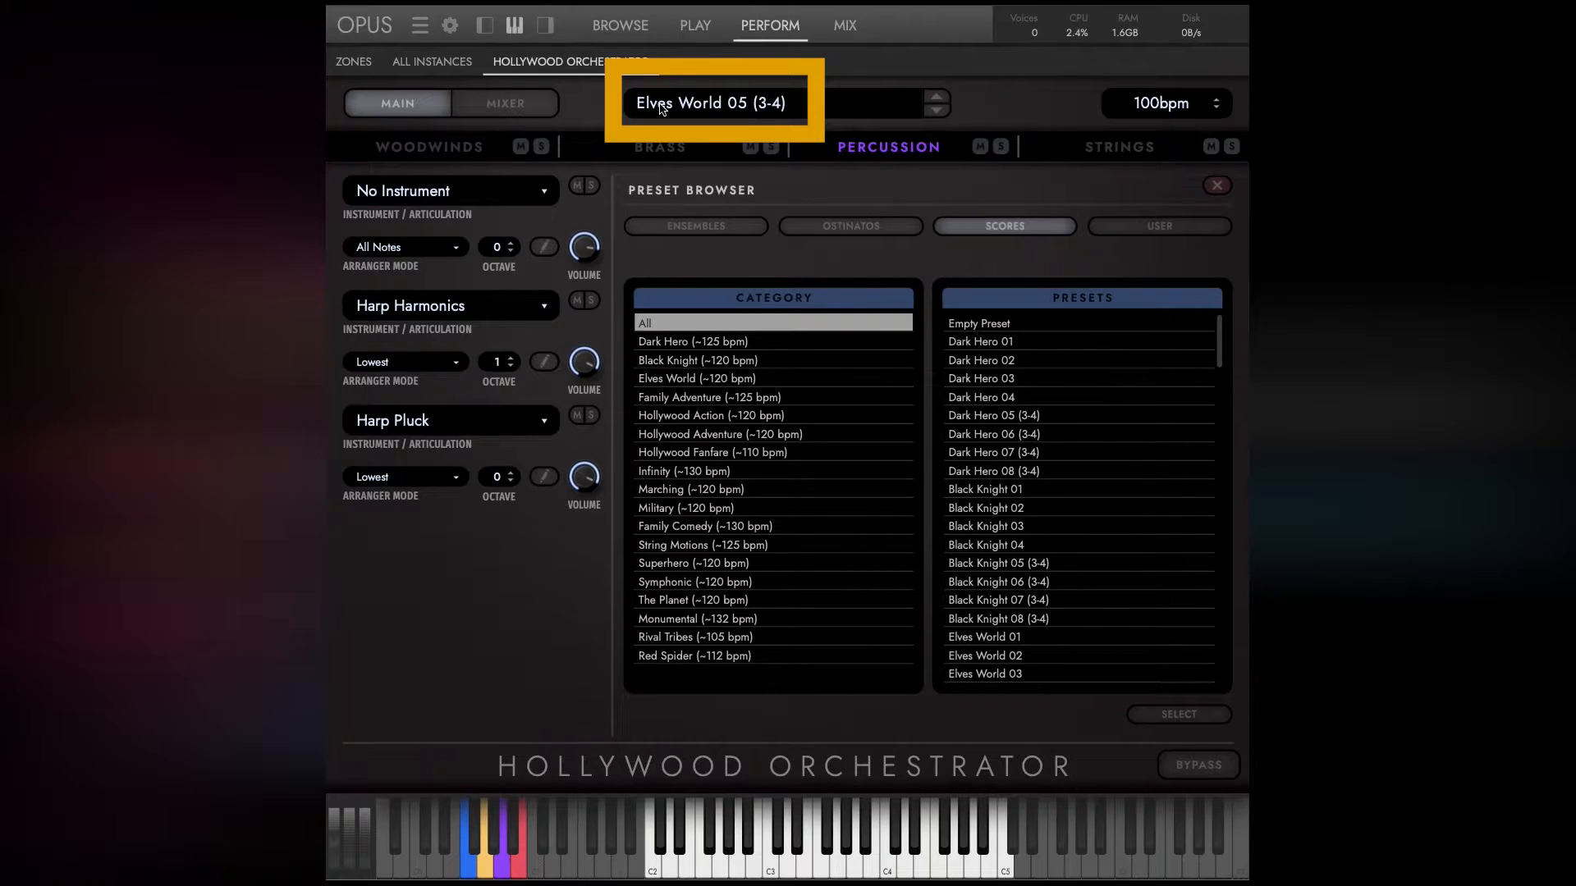
Show the instrument rack, solo Harp Pluck, and toggle the mutes of Harp Harmonics and the empty first percussion slot.
left_click(484, 30)
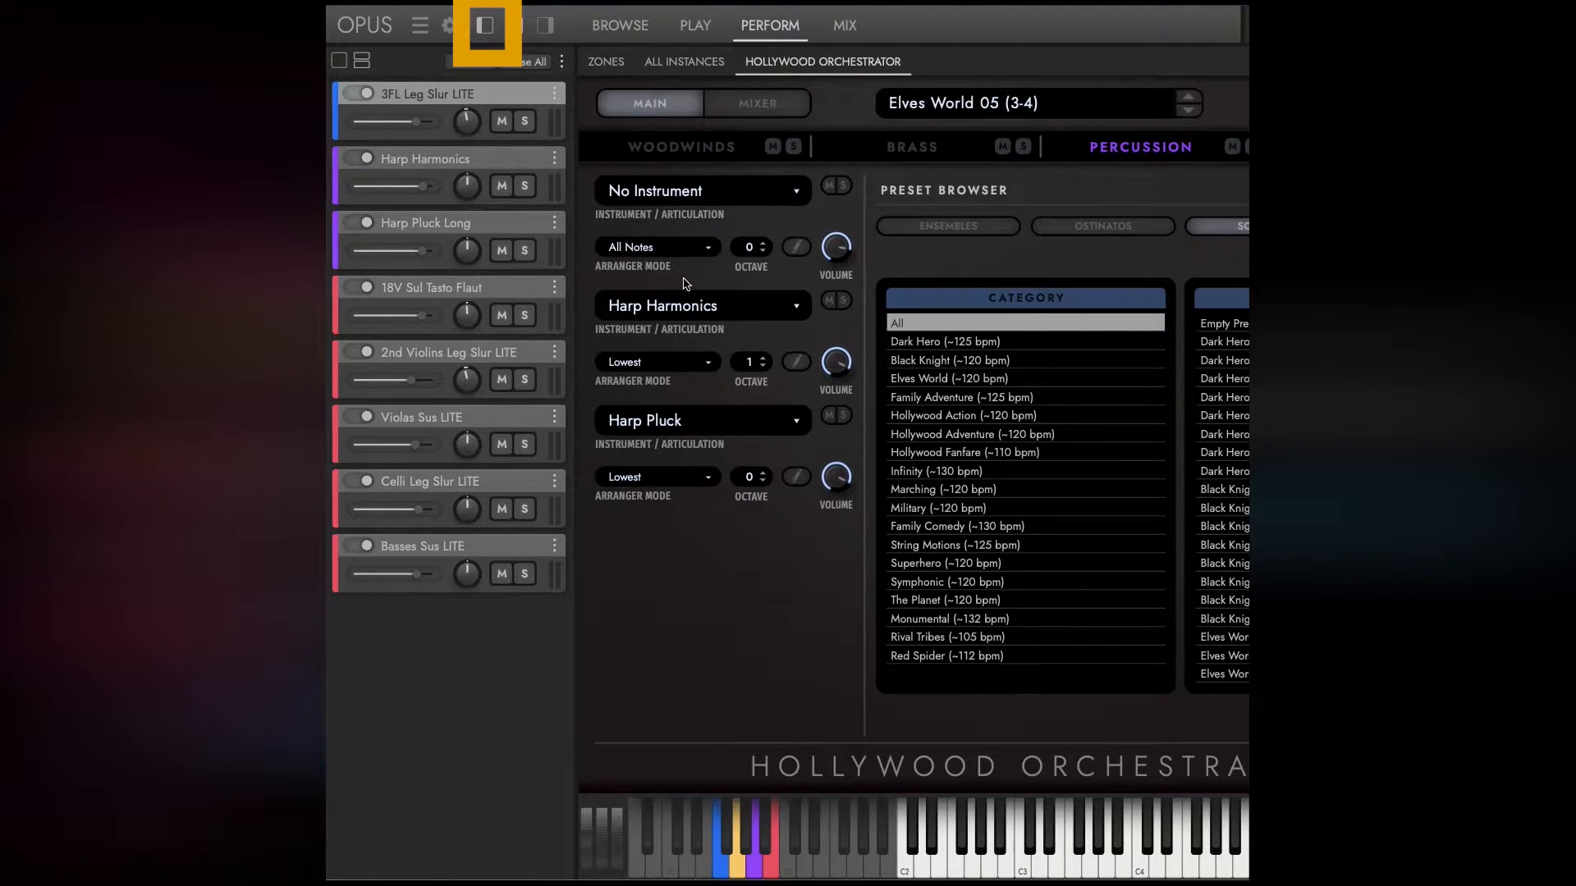
left_click(843, 416)
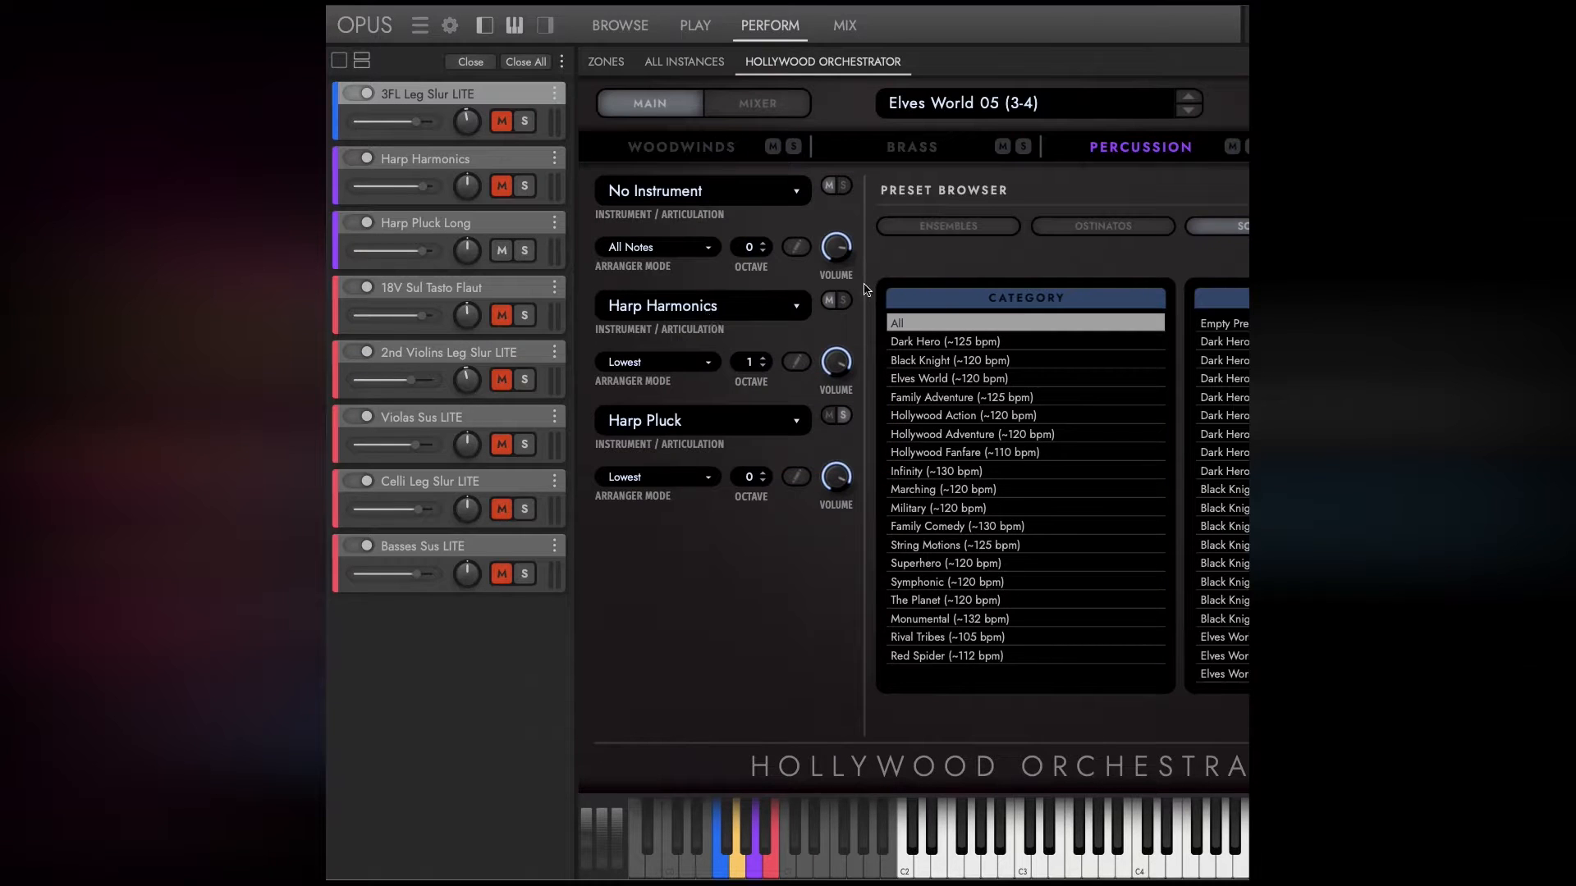
left_click(831, 300)
left_click(829, 185)
Solo Harp Harmonics and Harp Pluck Long in the instrument rack one after the other, and clear both solos.
left_click(526, 186)
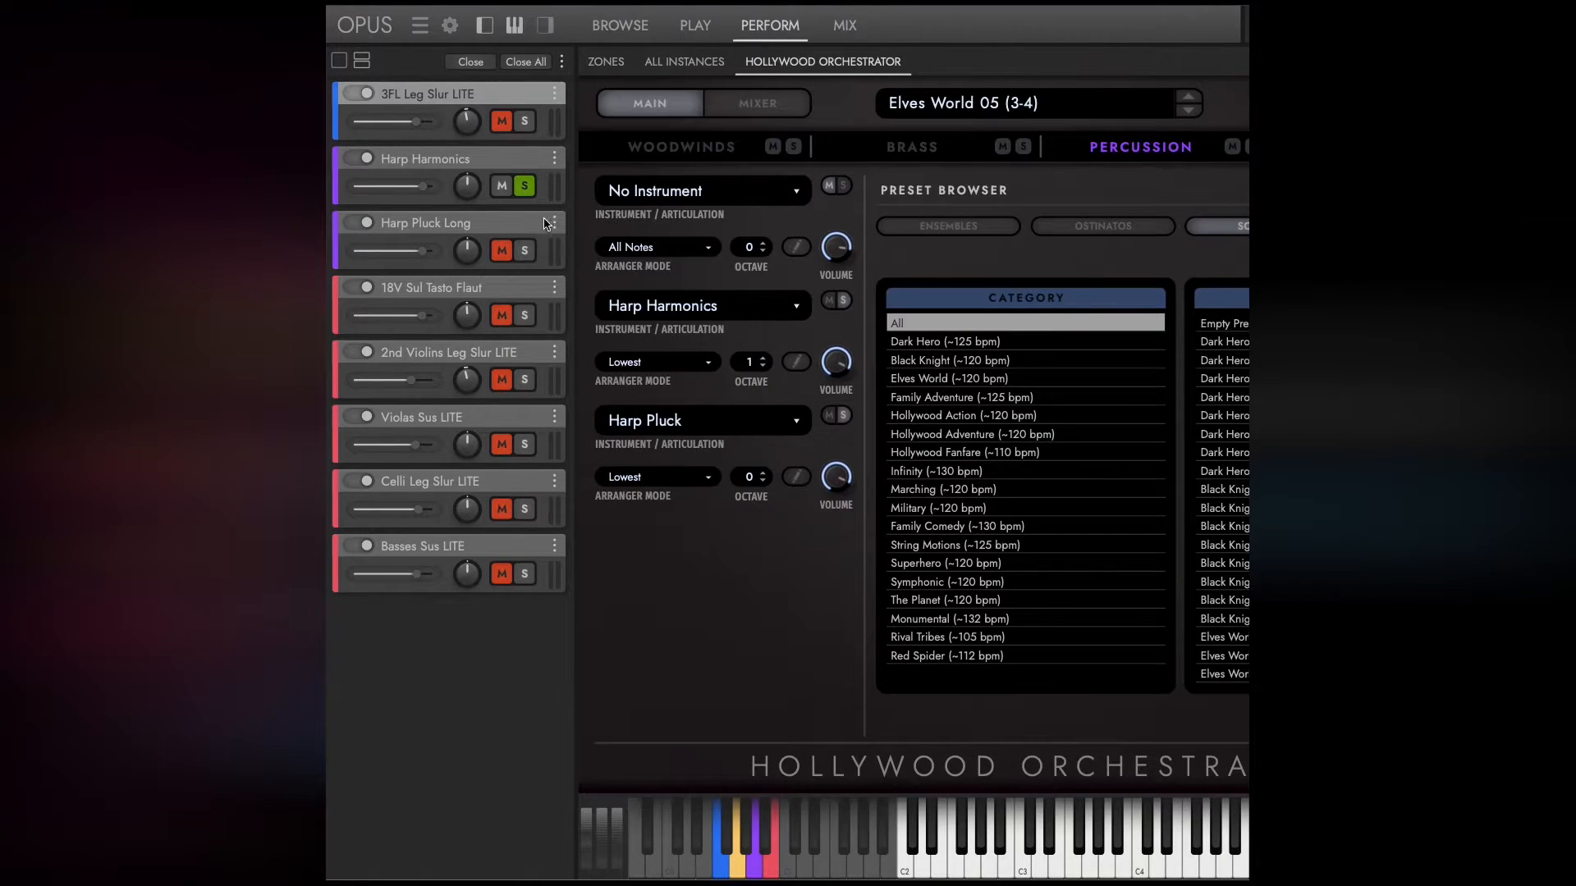
left_click(524, 250)
left_click(524, 186)
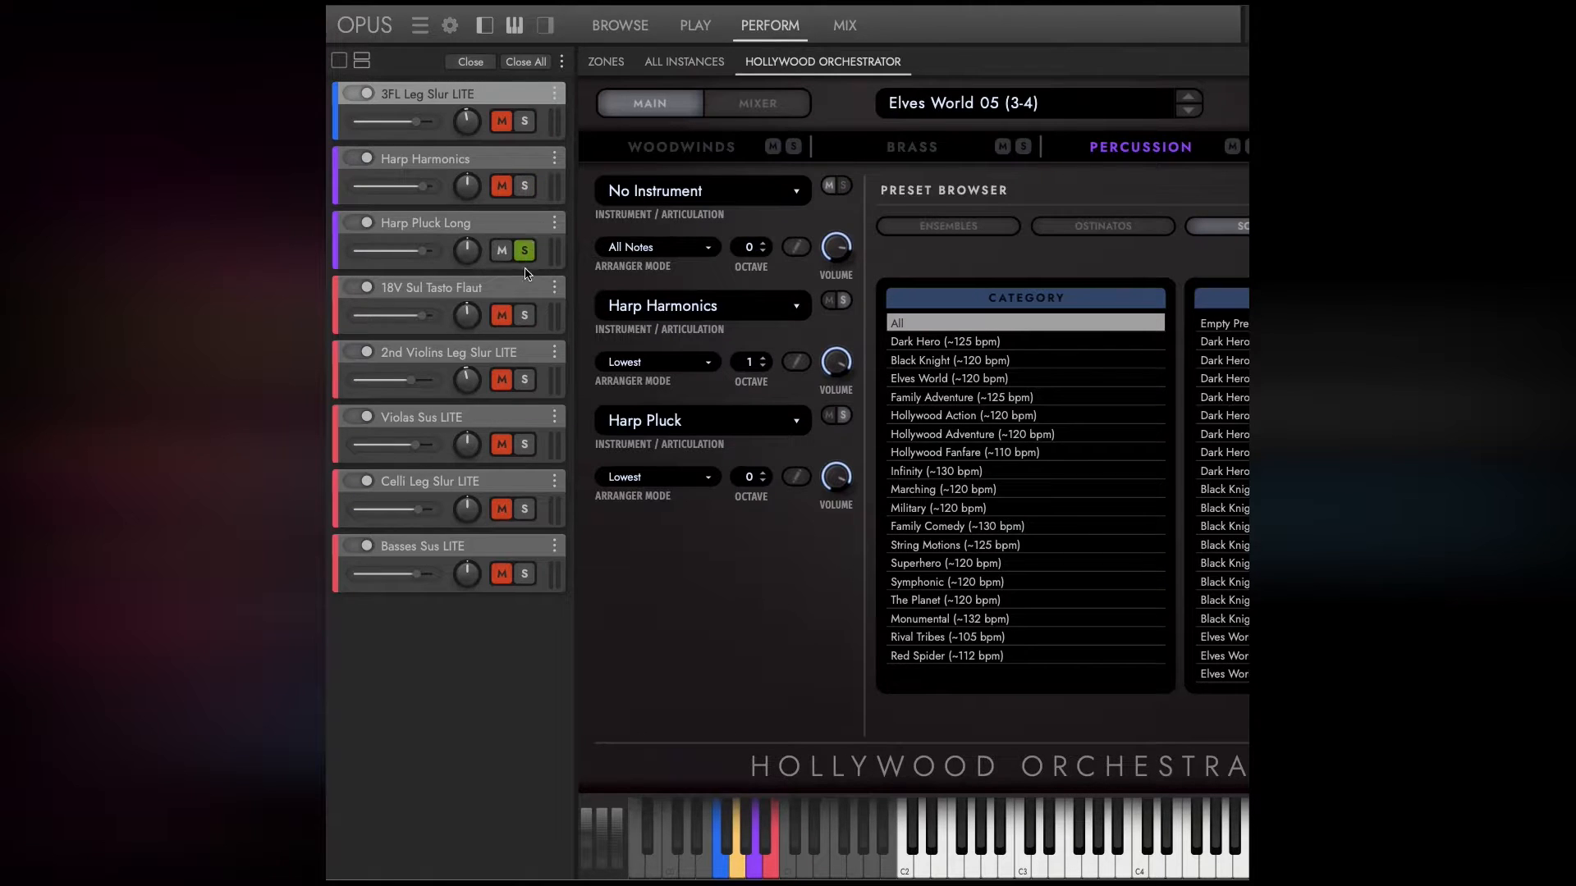
left_click(524, 250)
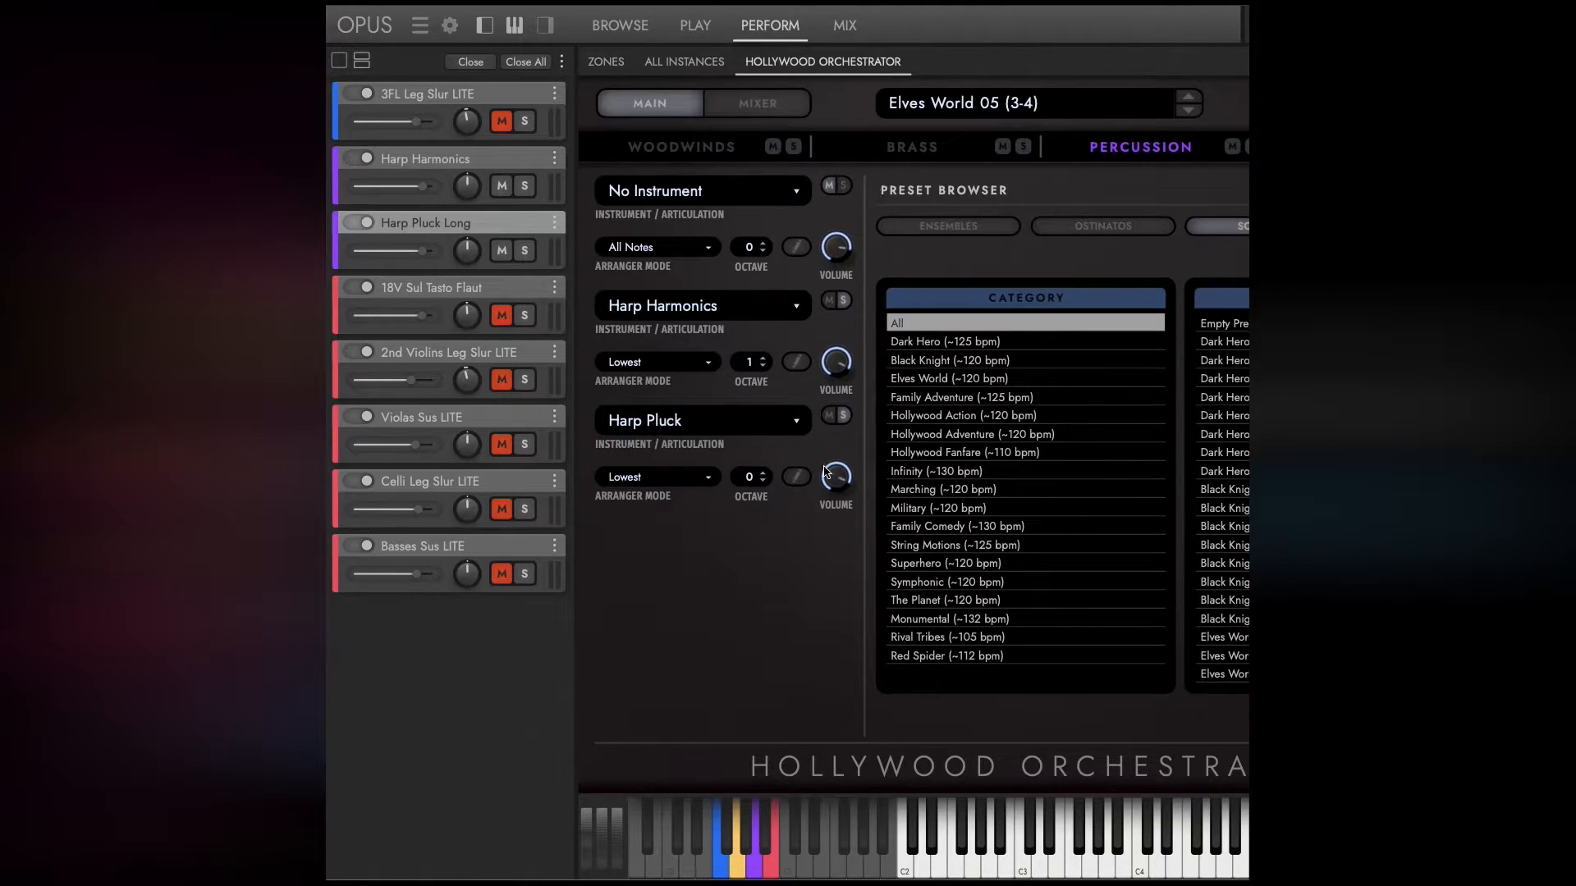
left_click(524, 250)
left_click(532, 259)
View the list of all instances, the Mix page and the Play page for Harp Pluck Long.
left_click(679, 63)
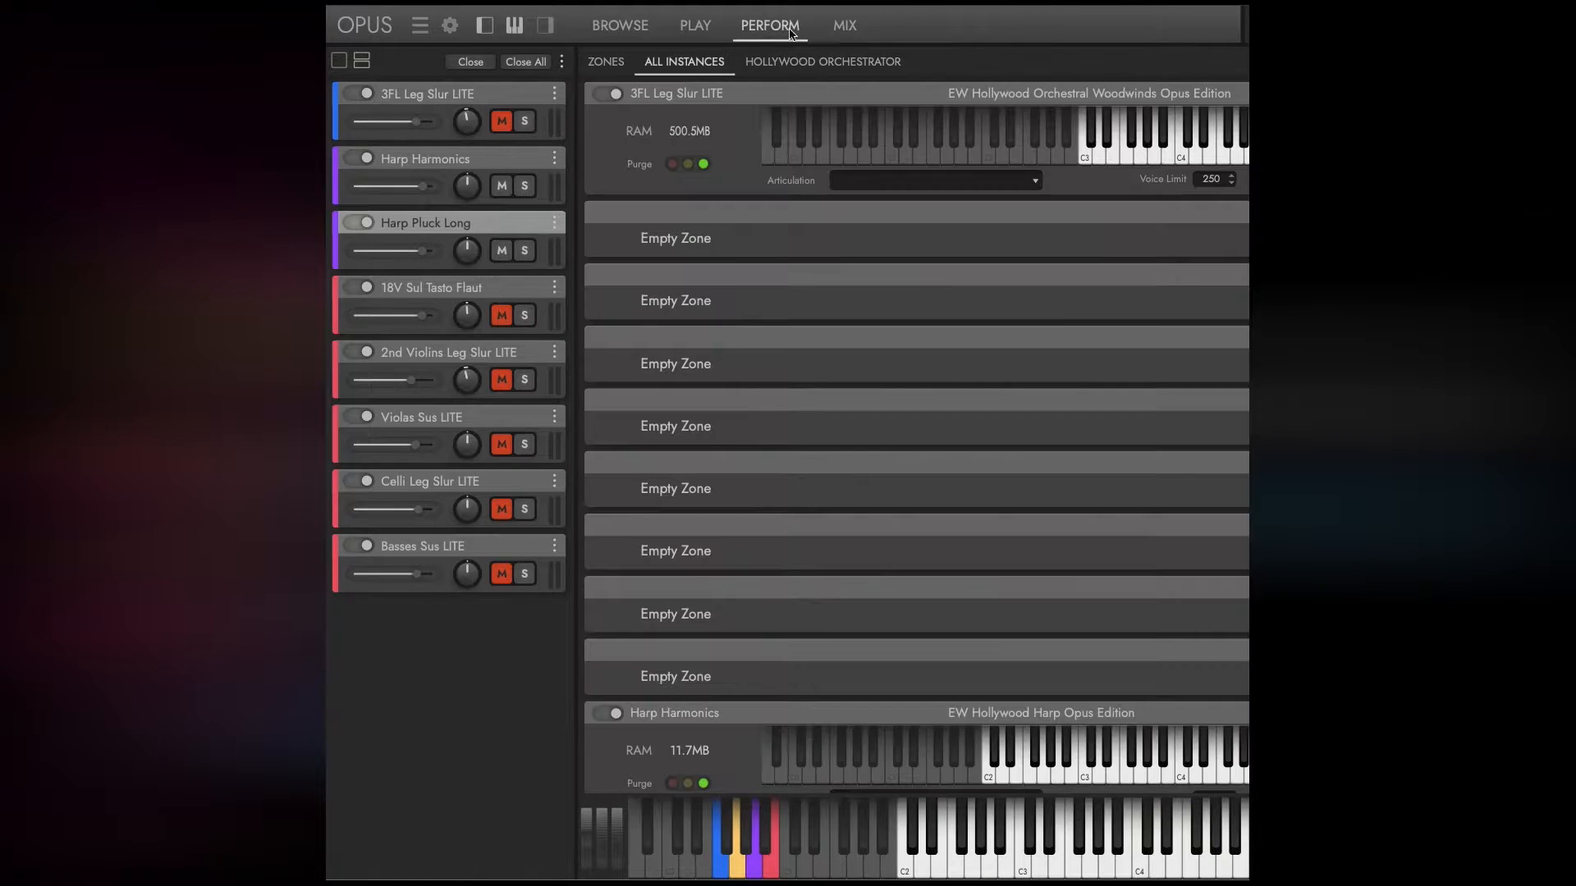
left_click(848, 28)
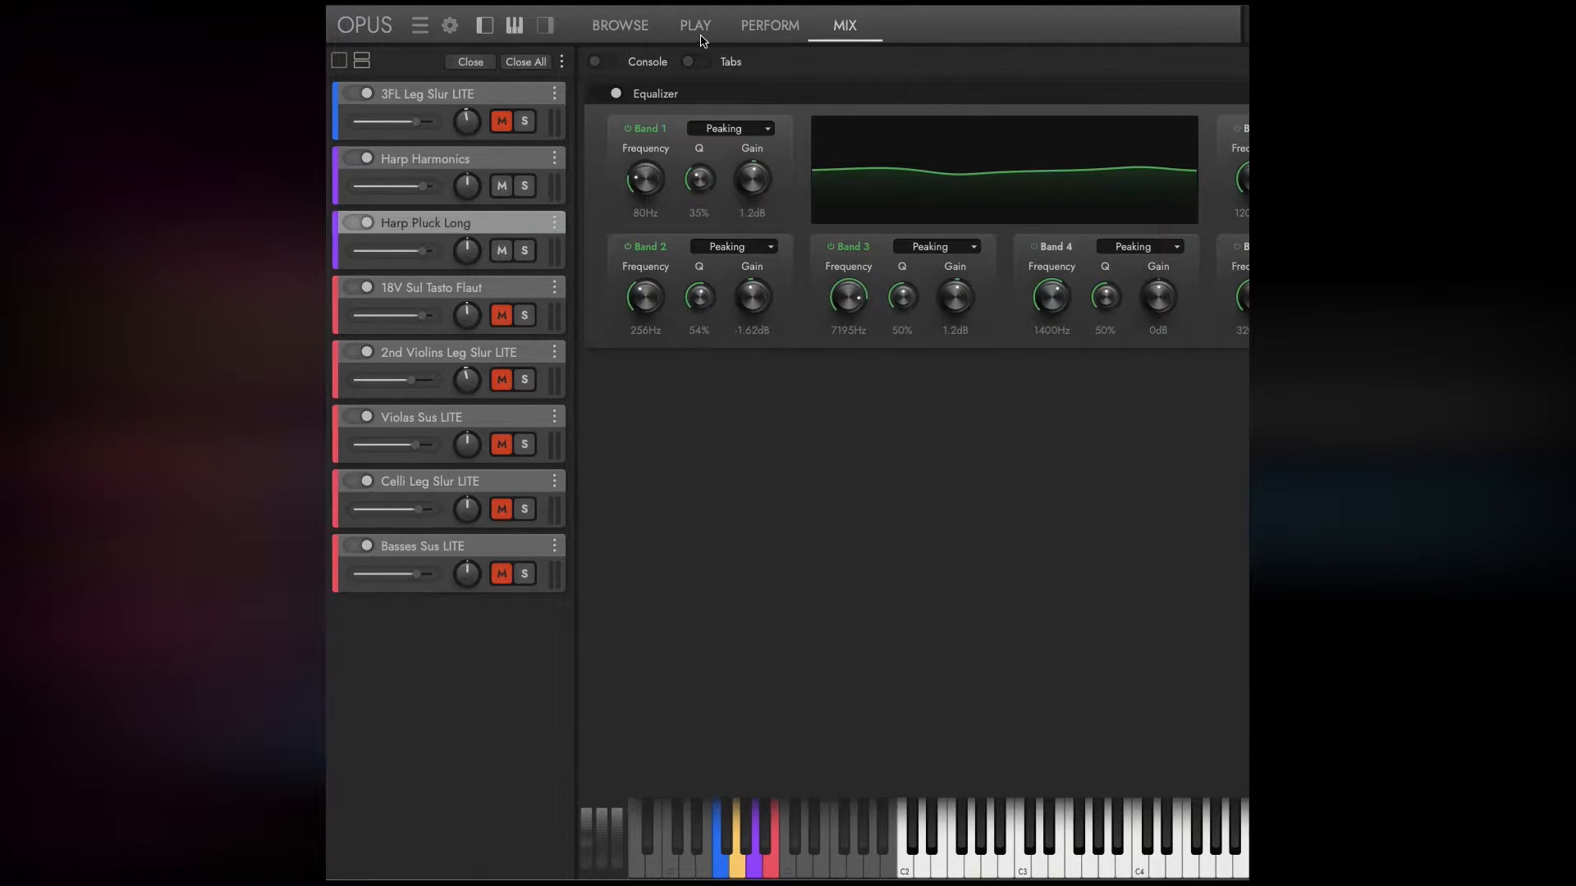
left_click(699, 31)
Unmute 18V Sul Tasto Flaut in the instrument rack, toggling the mute of 3FL Leg Slur LITE off and on.
left_click(502, 120)
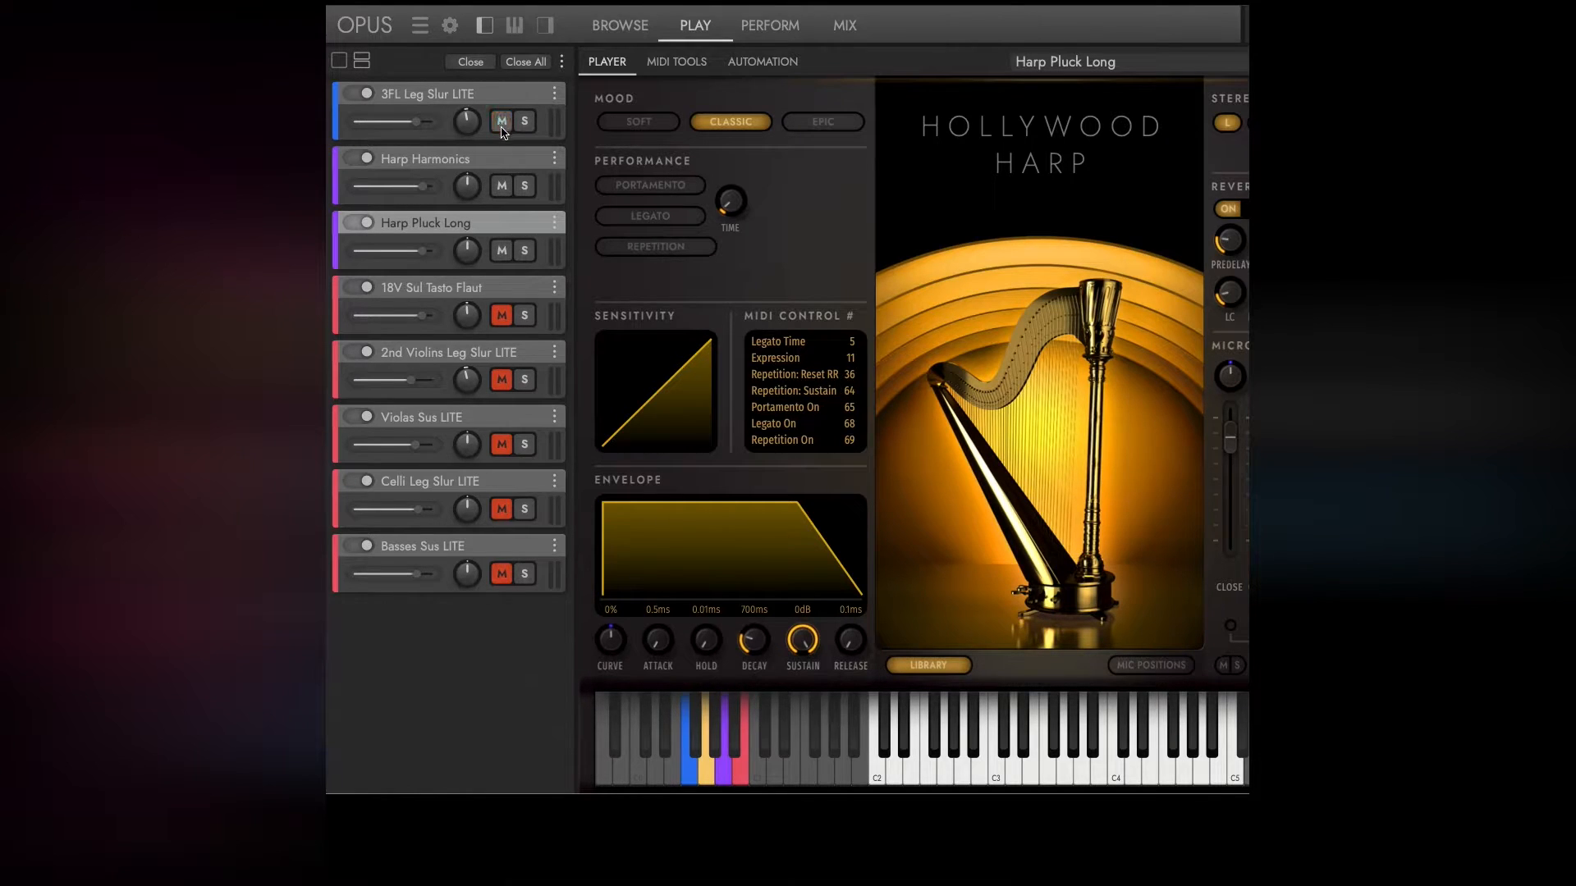
left_click(501, 315)
left_click(501, 122)
Return to Hollywood Orchestrator and clear the solos on Harp Harmonics and Harp Pluck.
left_click(780, 34)
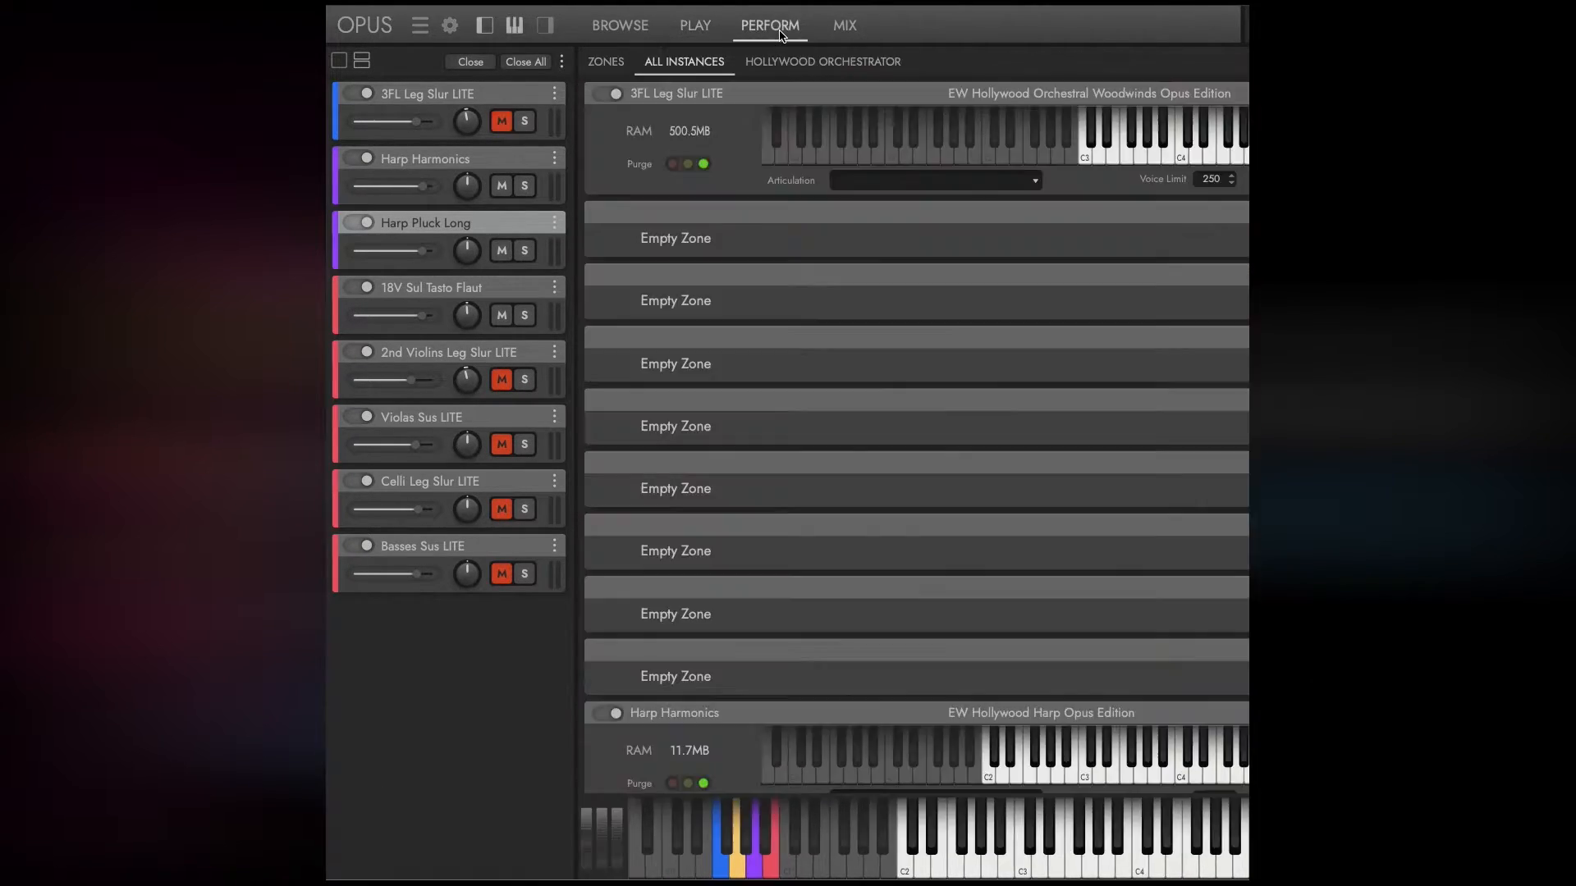
left_click(765, 62)
left_click(844, 302)
left_click(843, 416)
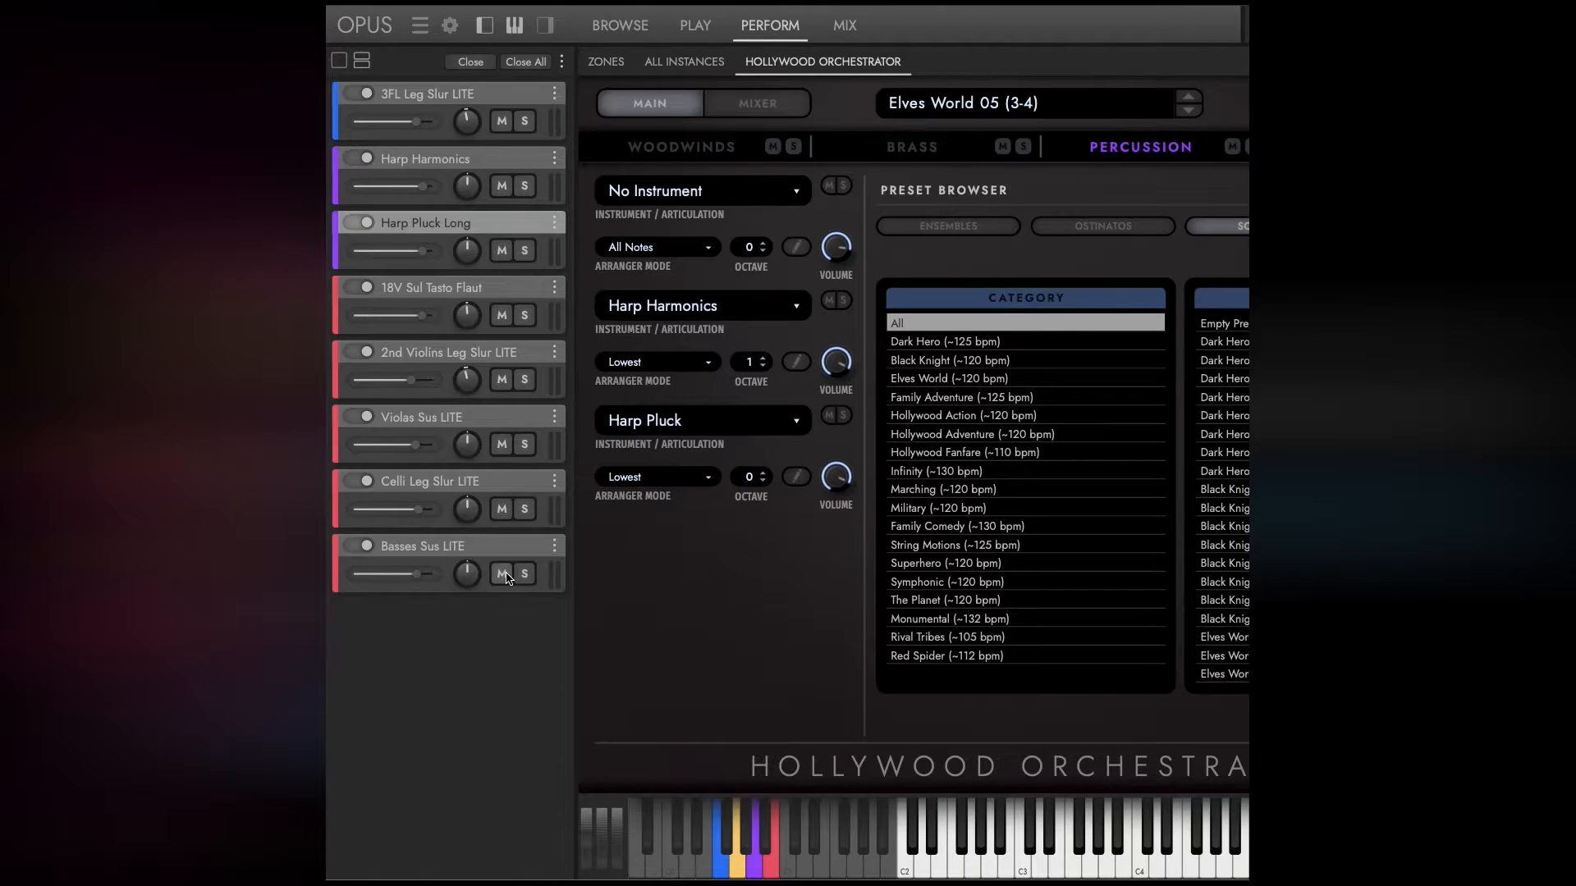
Solo the empty second woodwinds slot and Harp Harmonics in the percussion section, and return to the woodwinds section.
left_click(667, 149)
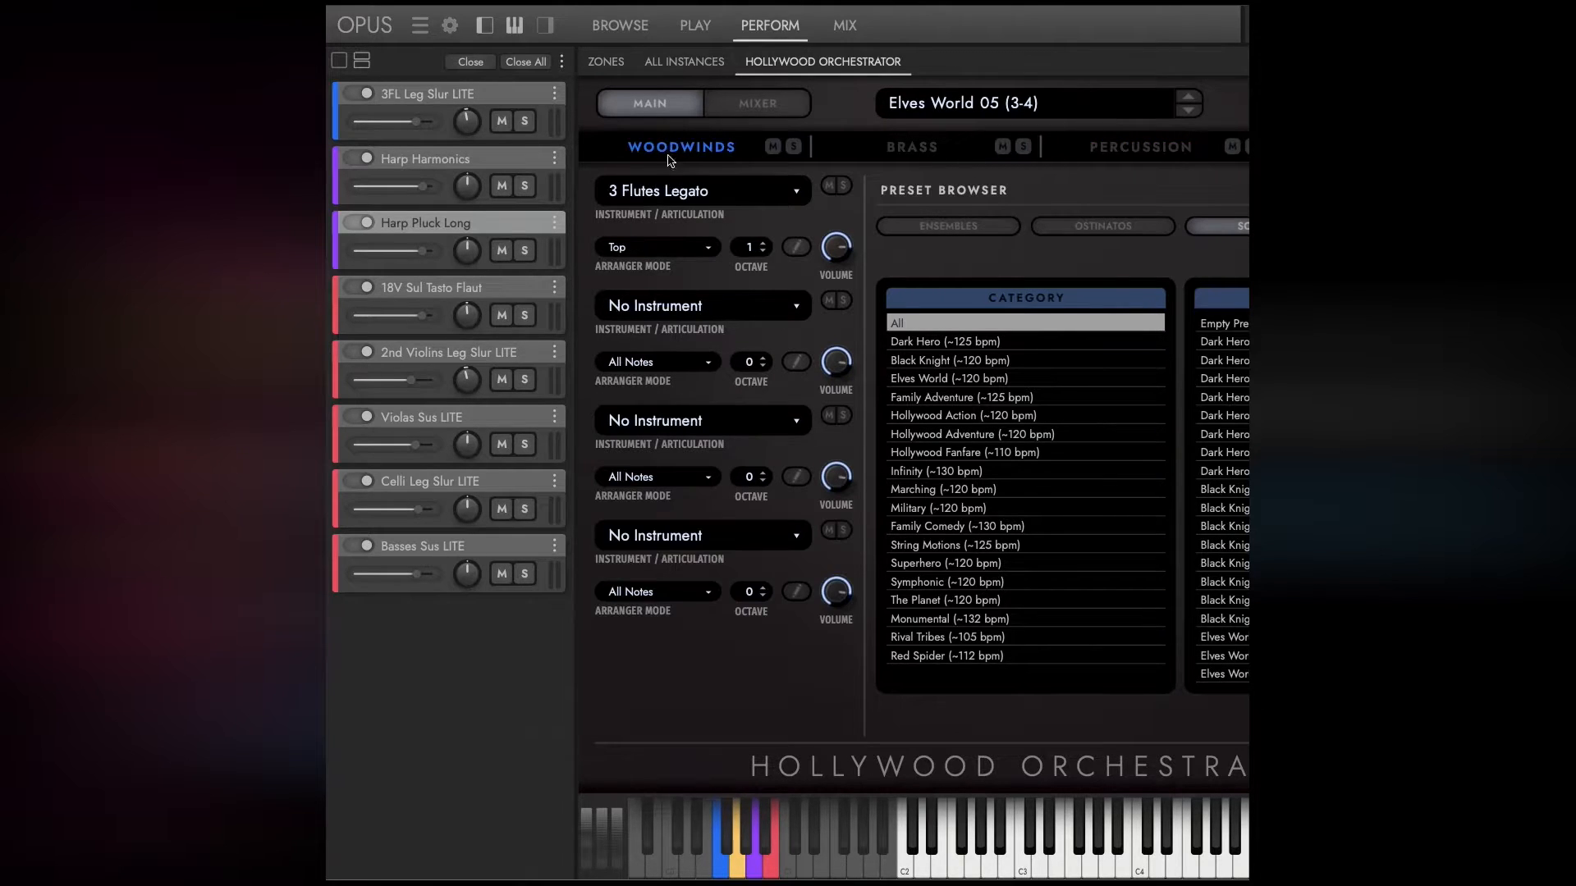
left_click(843, 300)
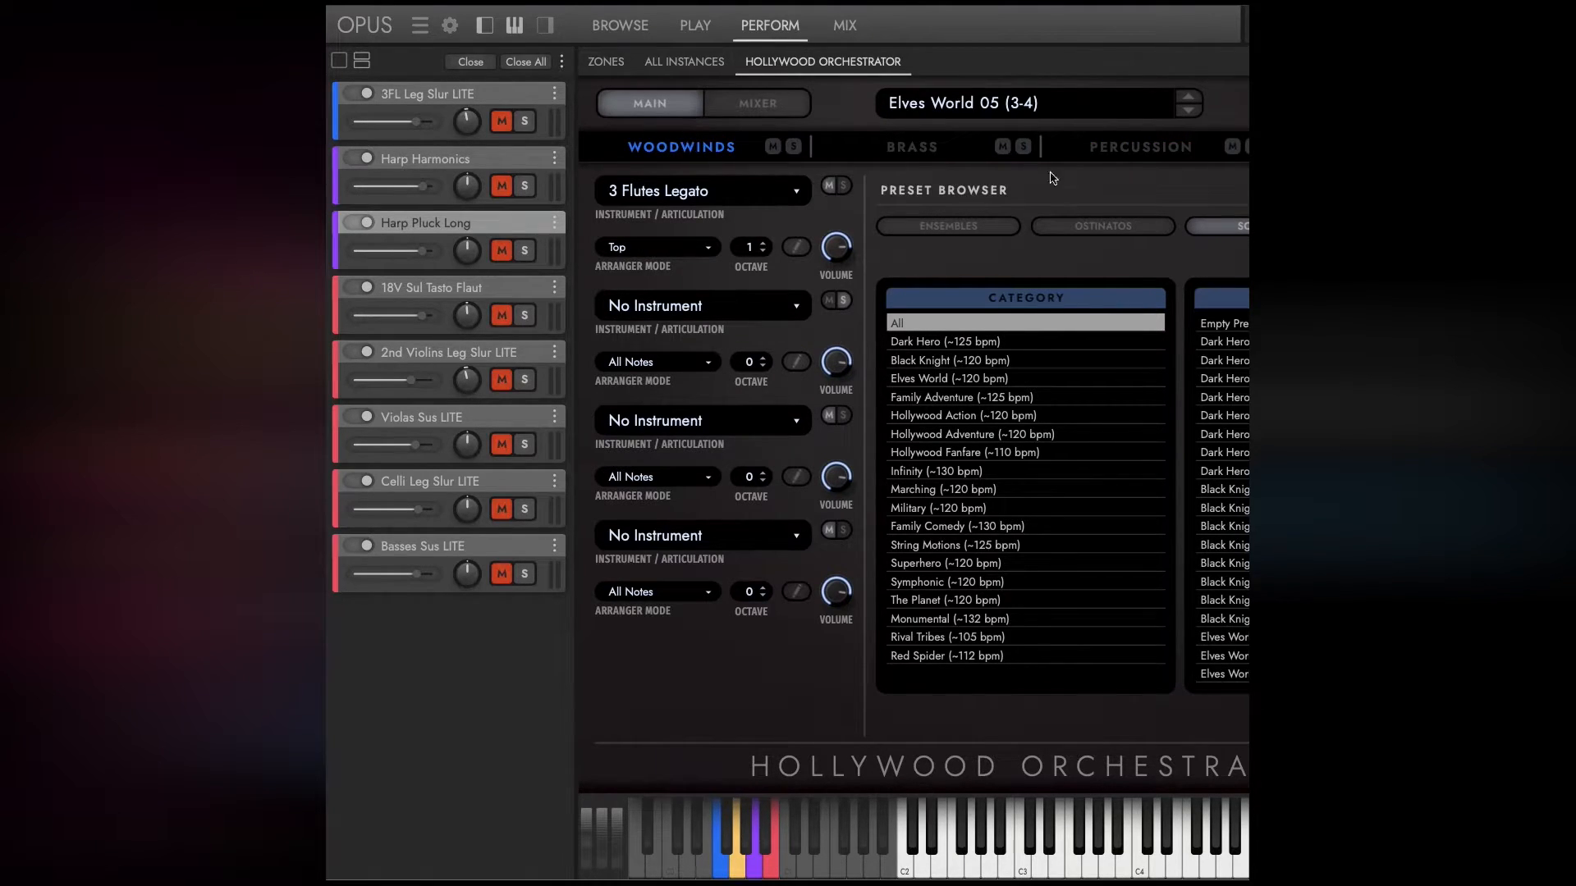
left_click(1114, 148)
left_click(844, 302)
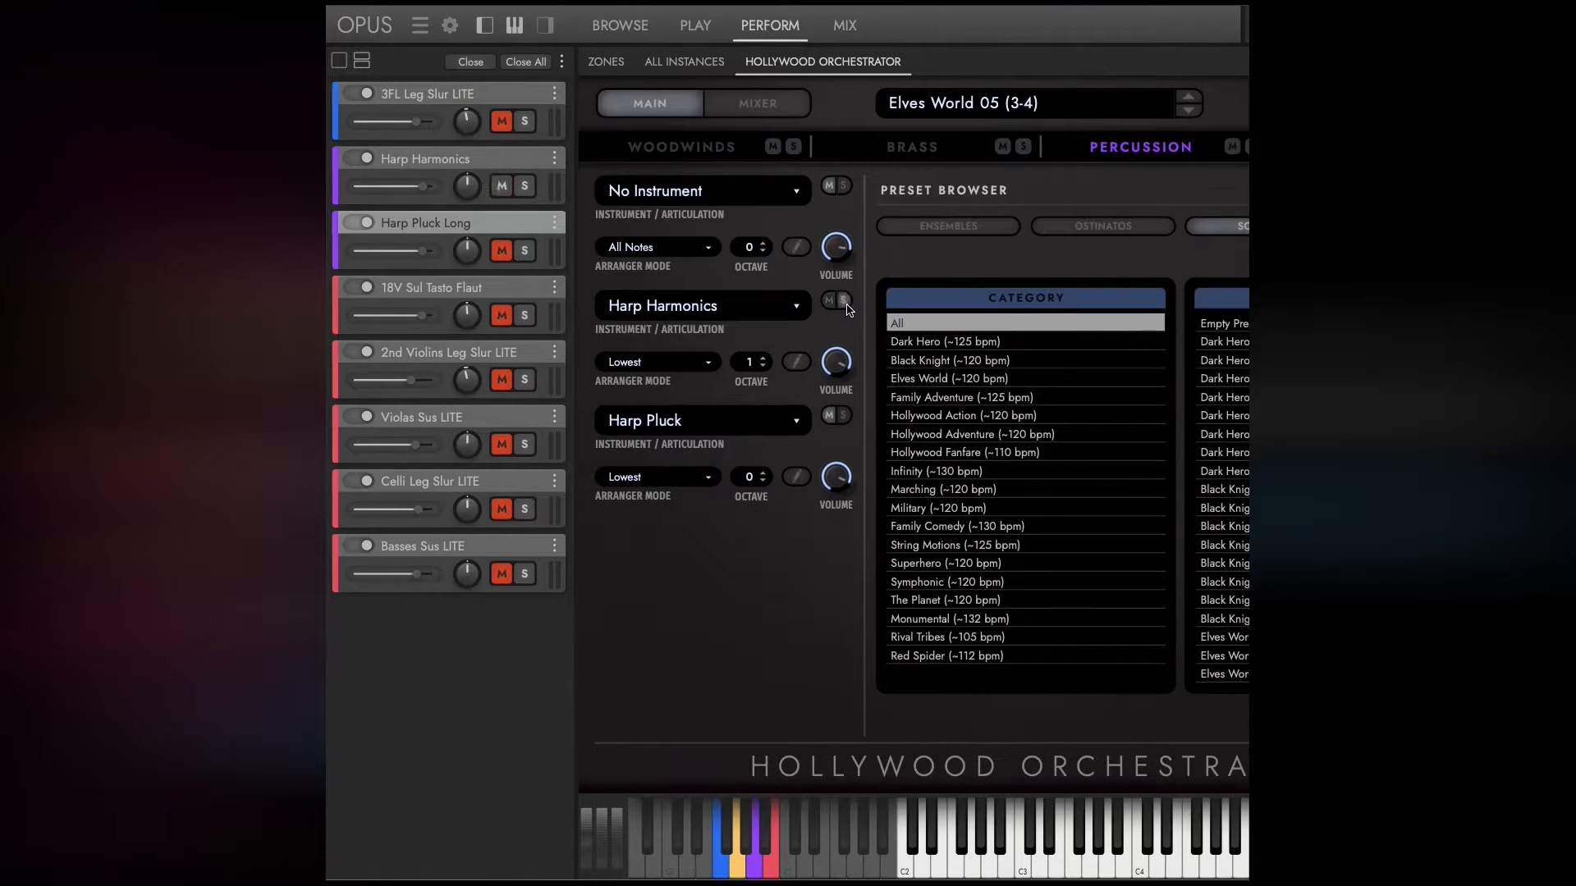
left_click(733, 153)
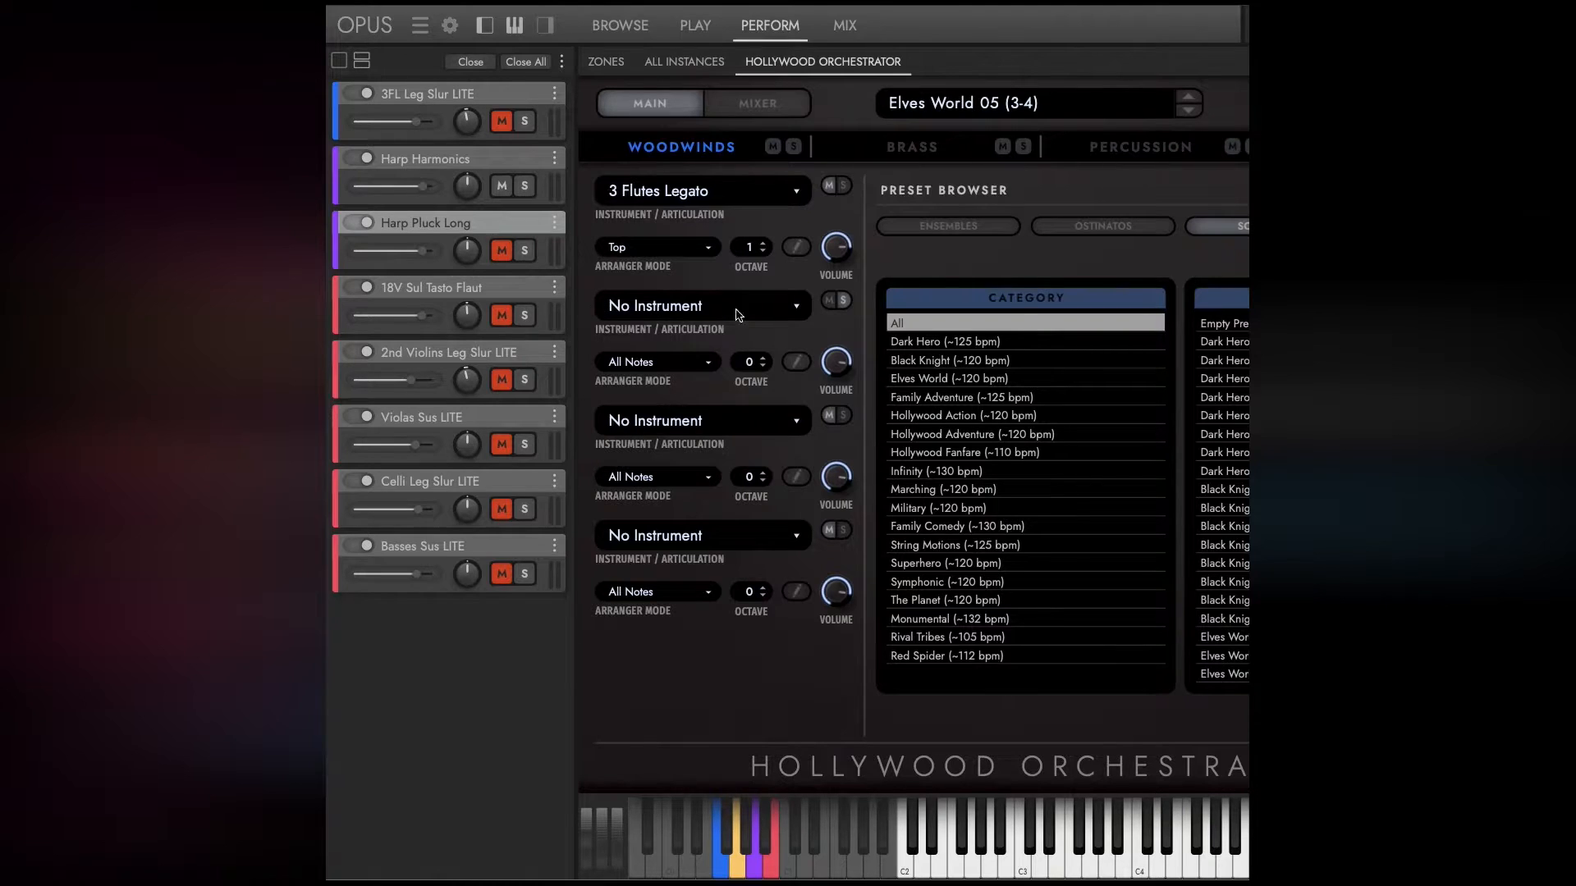
Solo 3 Flutes Legato, check the percussion section, and solo the entire woodwinds section.
left_click(841, 187)
left_click(1130, 153)
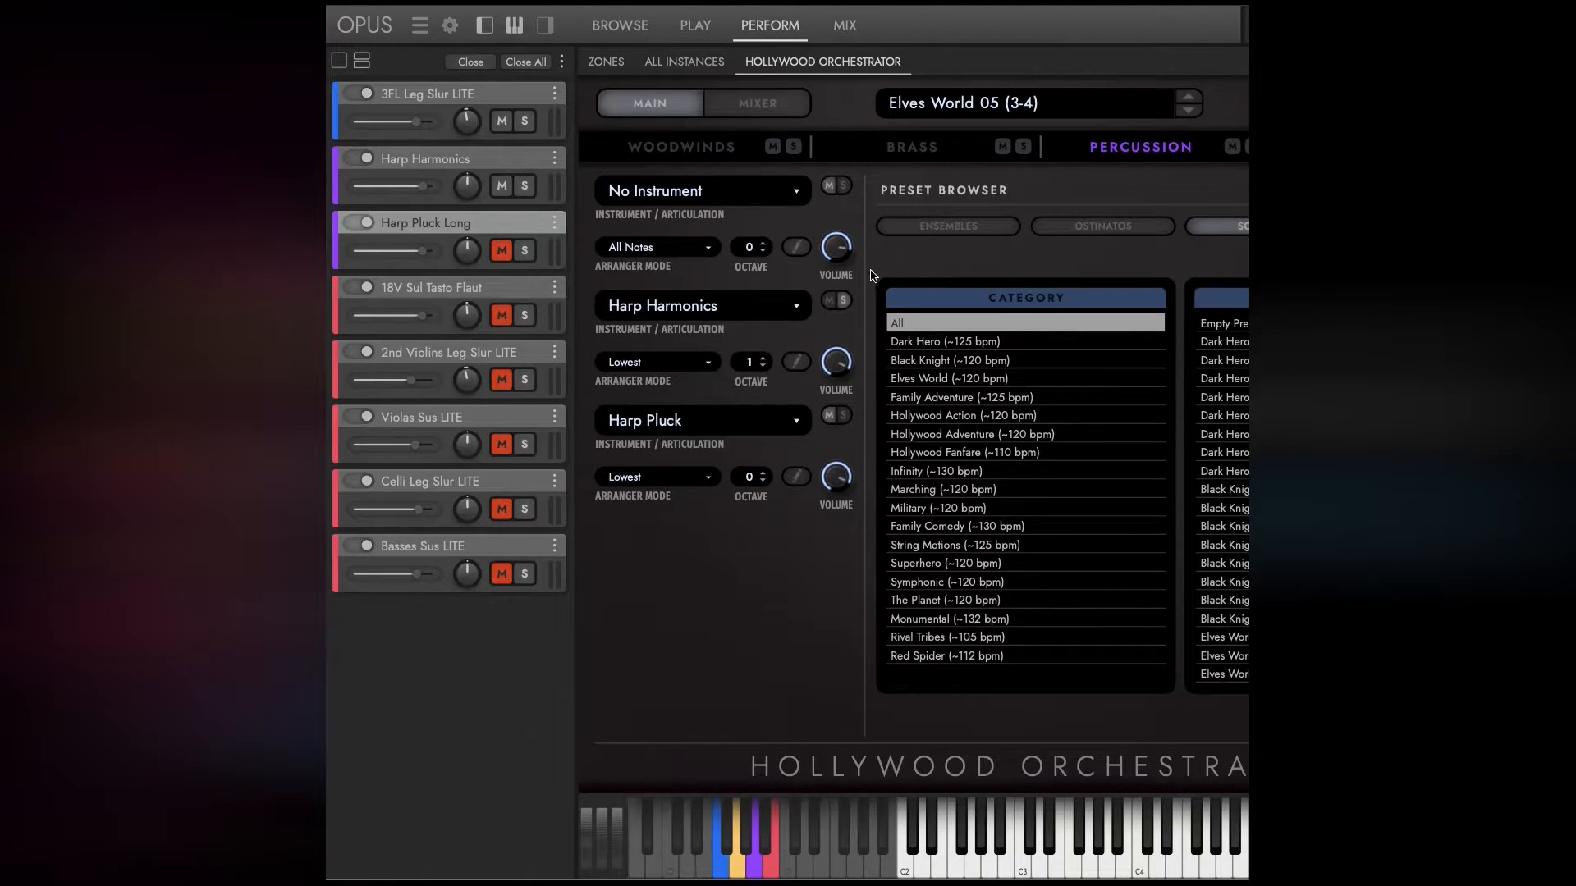
left_click(763, 150)
left_click(793, 147)
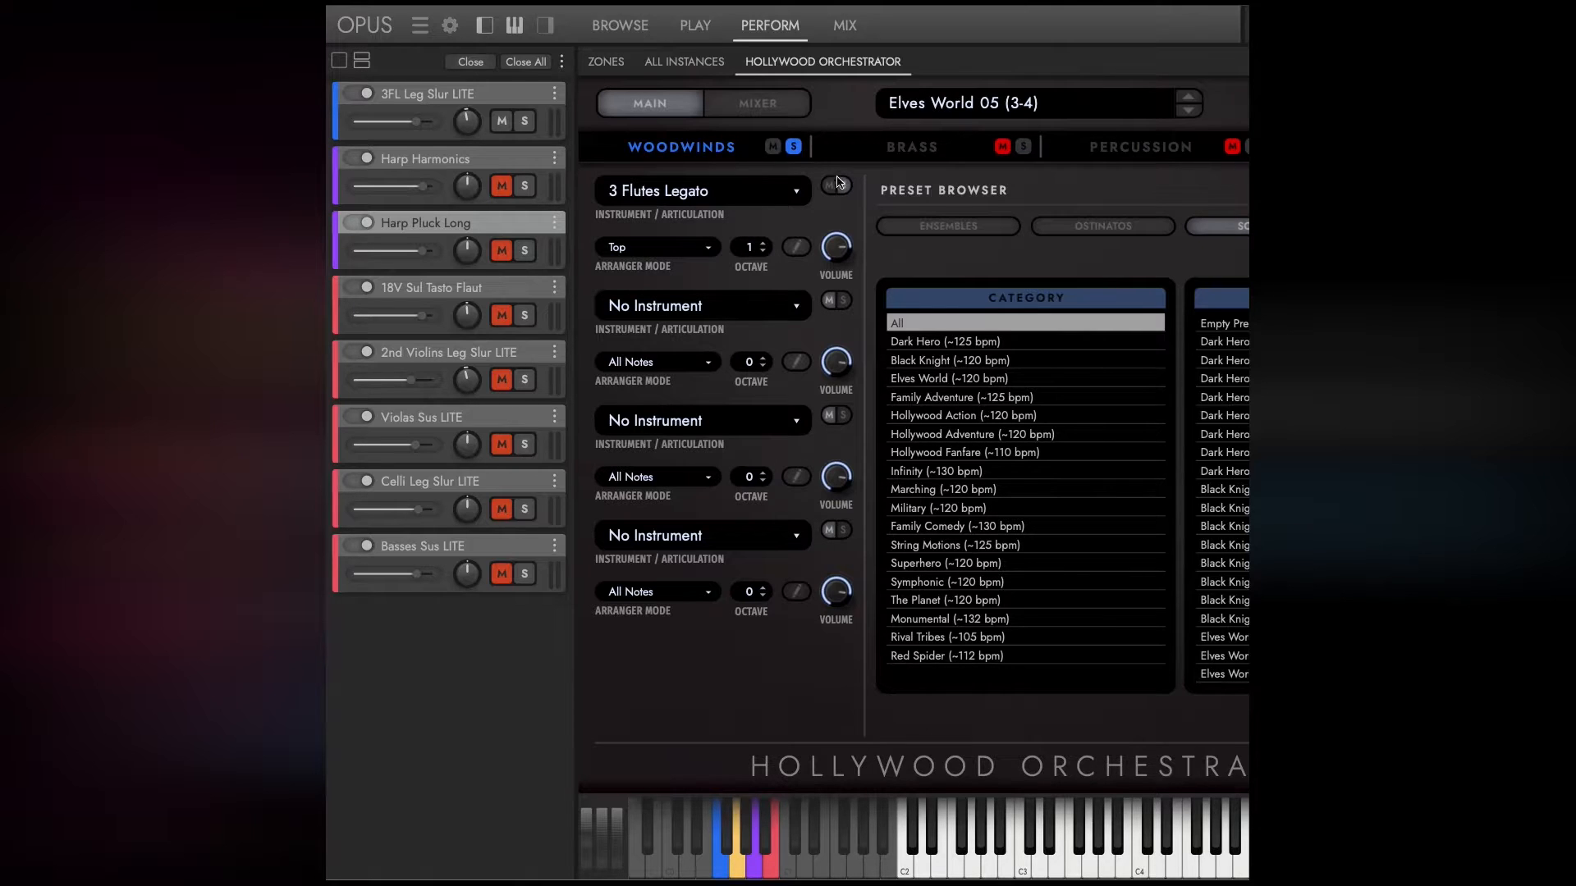
Toggle the solo of 3FL Leg Slur LITE in the instrument rack and clear the woodwinds section solo.
left_click(524, 122)
left_click(792, 150)
left_click(704, 150)
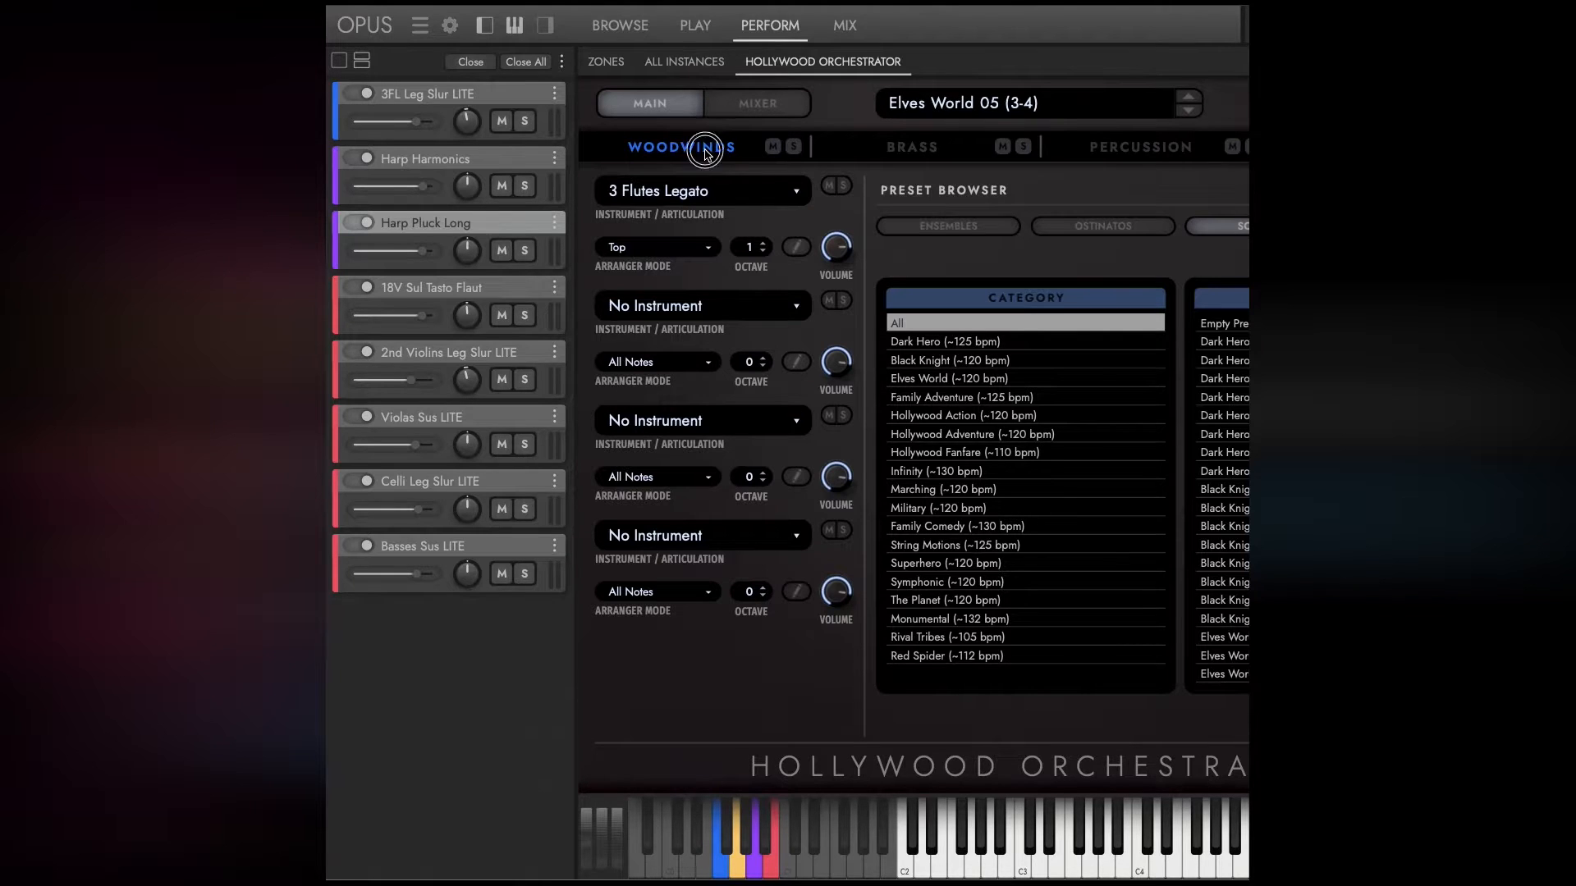
Hide the instrument rack and view the brass, percussion and strings sections in turn.
left_click(484, 26)
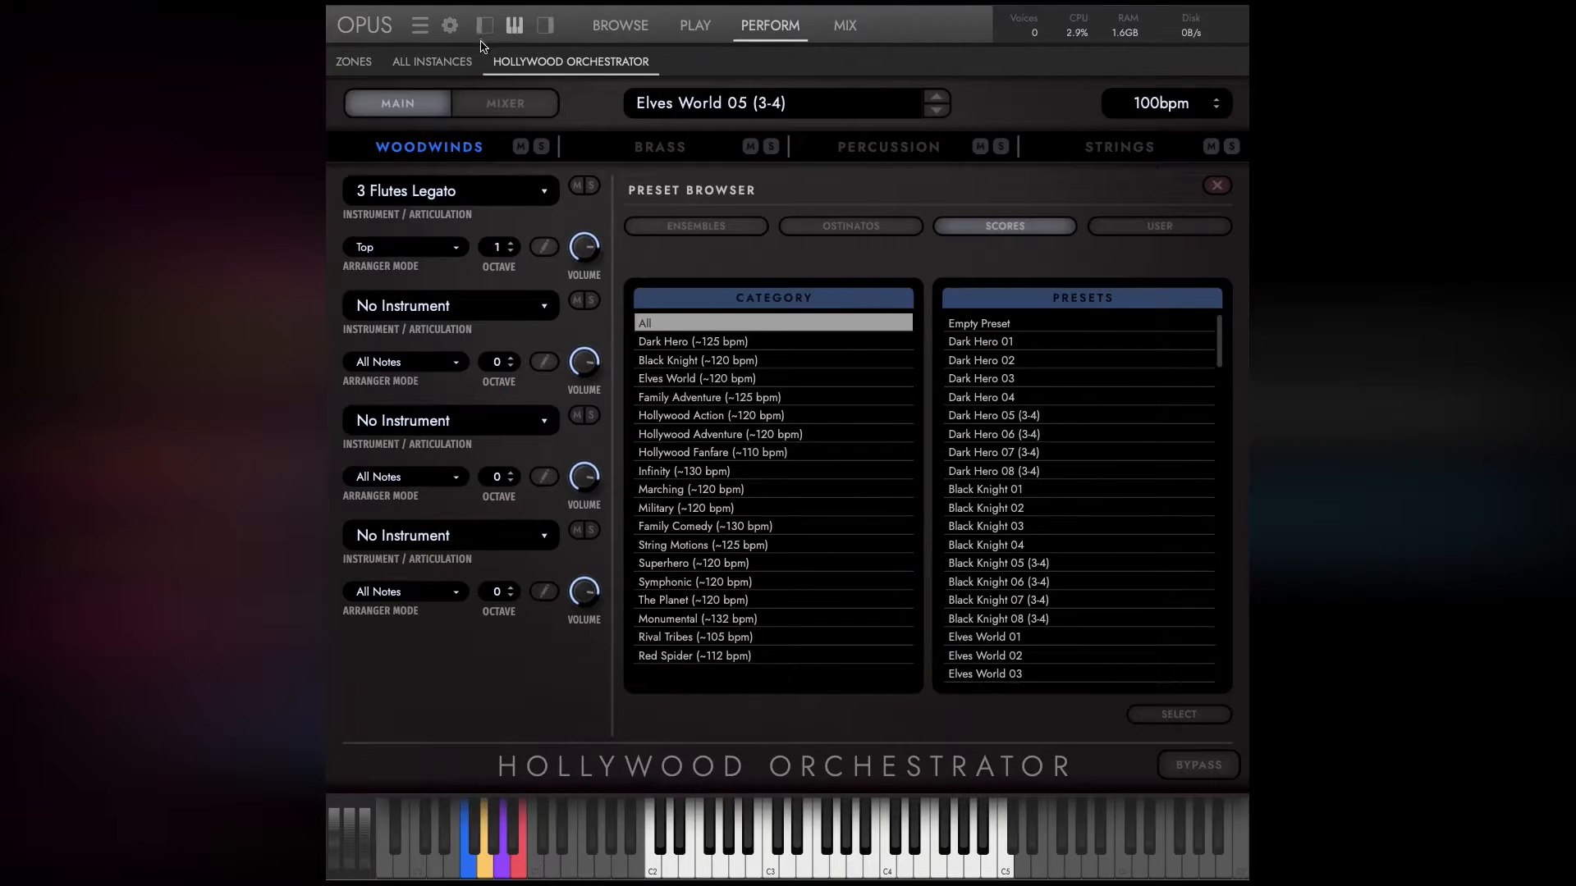
left_click(667, 148)
left_click(821, 156)
left_click(1088, 156)
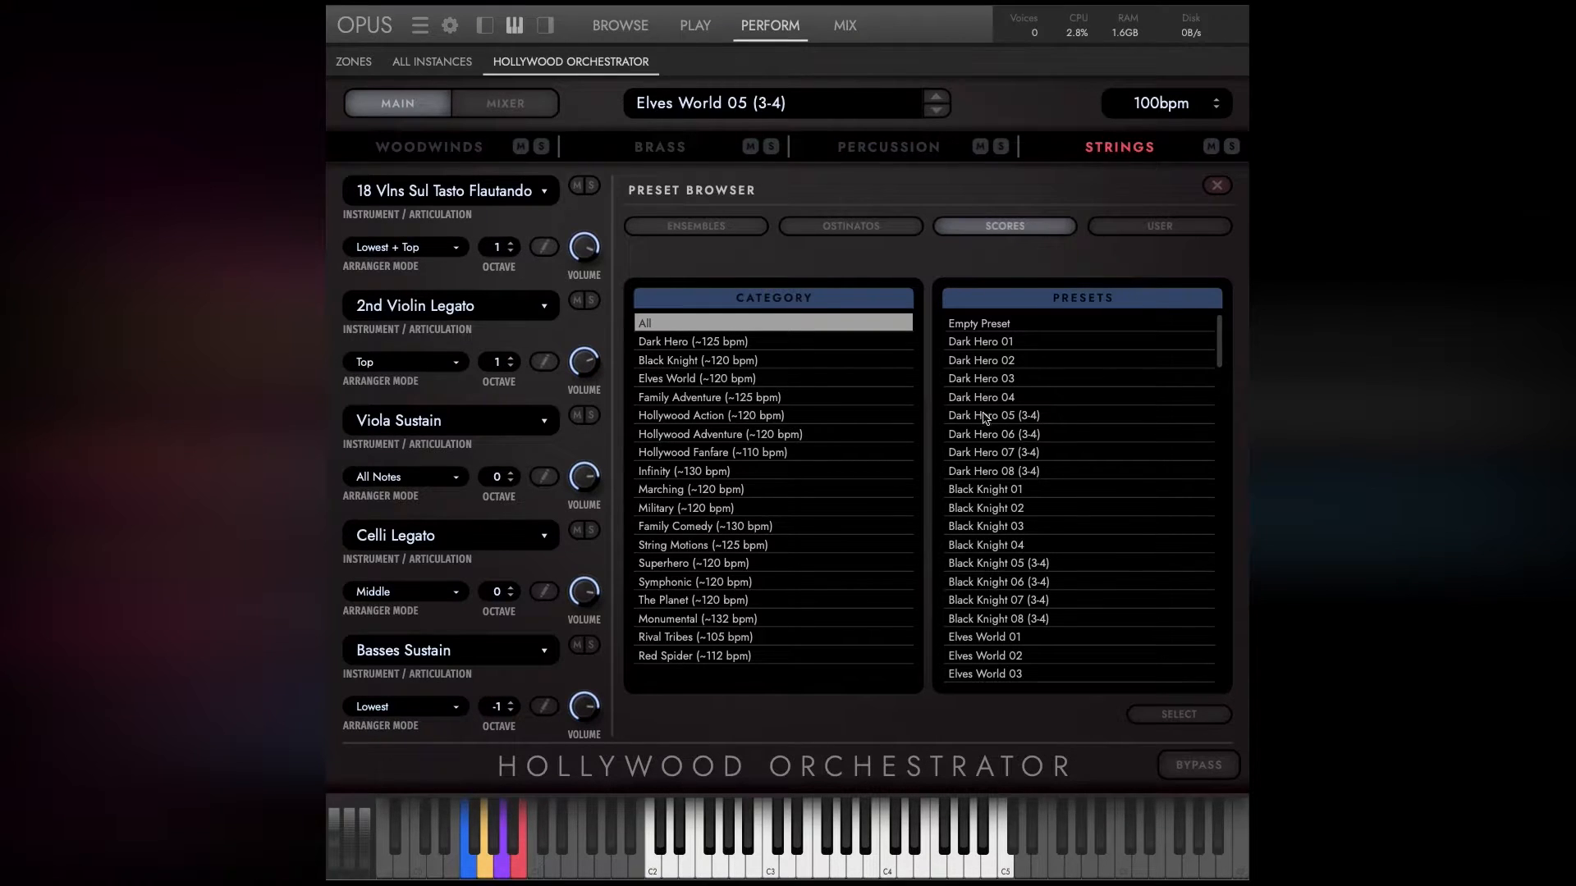
Play the coloured section key switches on the virtual keyboard and view the list of all instances.
left_click(518, 870)
left_click(498, 870)
left_click(488, 872)
left_click(469, 869)
left_click(502, 872)
left_click(485, 868)
left_click(424, 63)
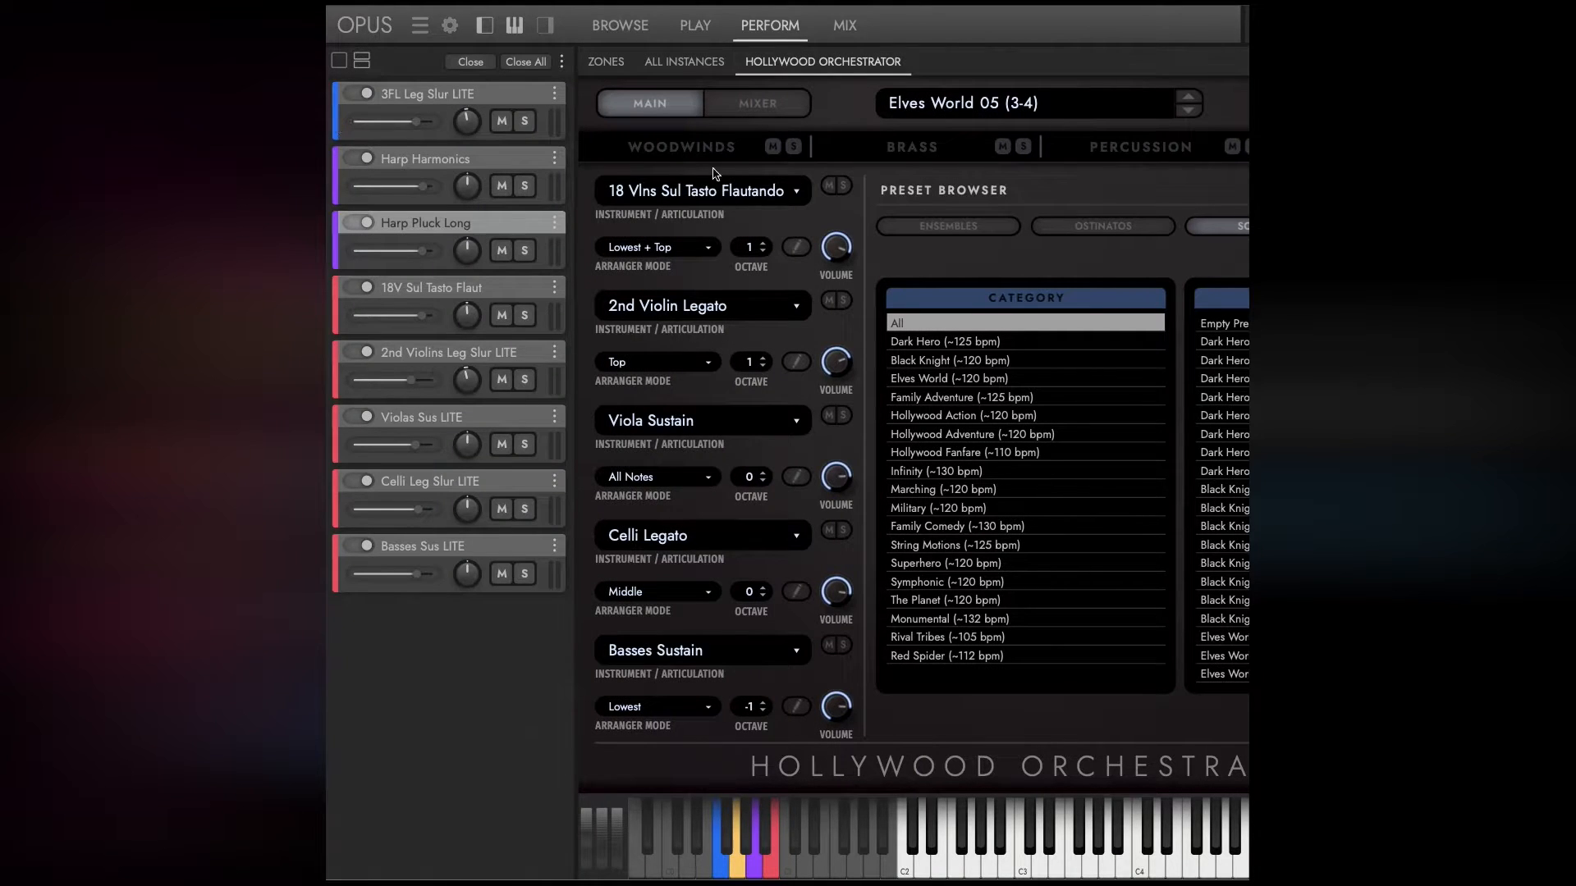
Load the 2 Trumpets staccato articulation into the second brass slot and hide the instrument rack.
left_click(896, 156)
left_click(684, 307)
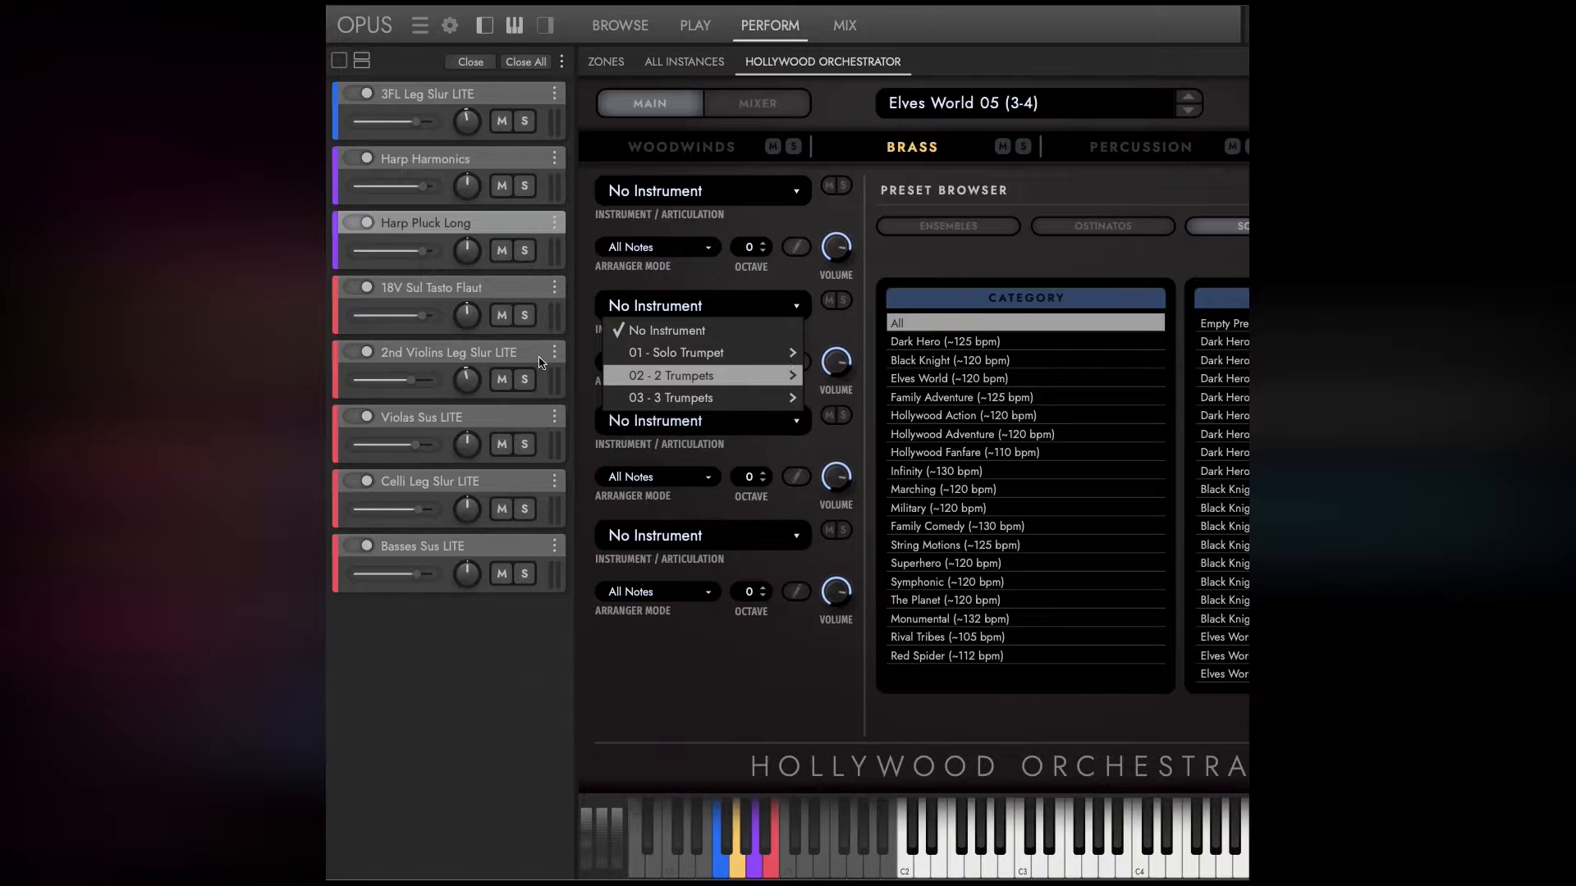
left_click(688, 377)
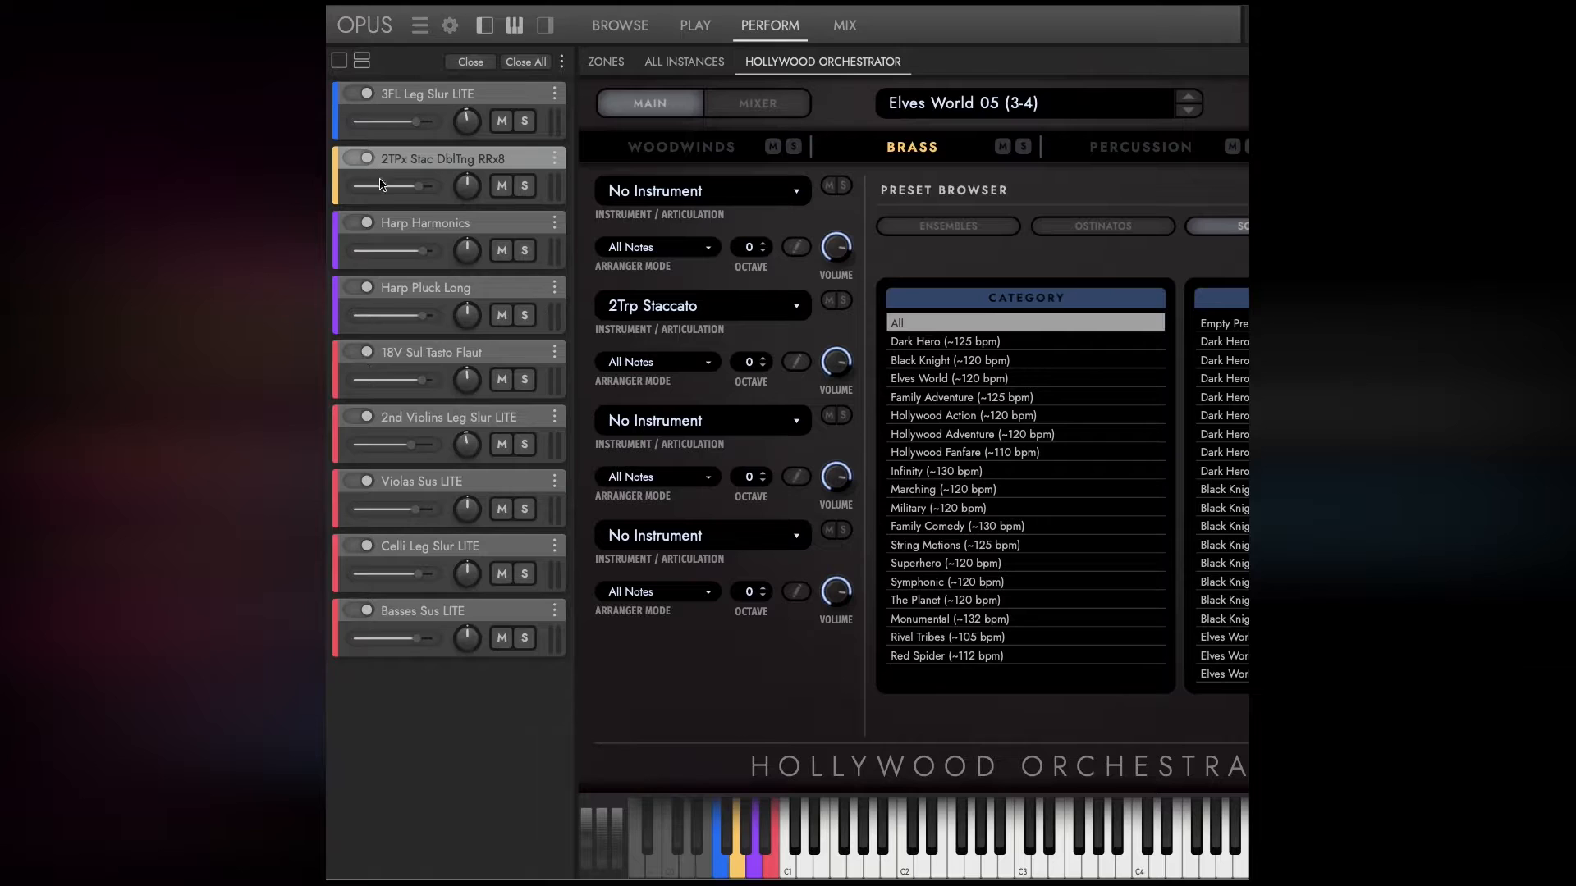
left_click(489, 27)
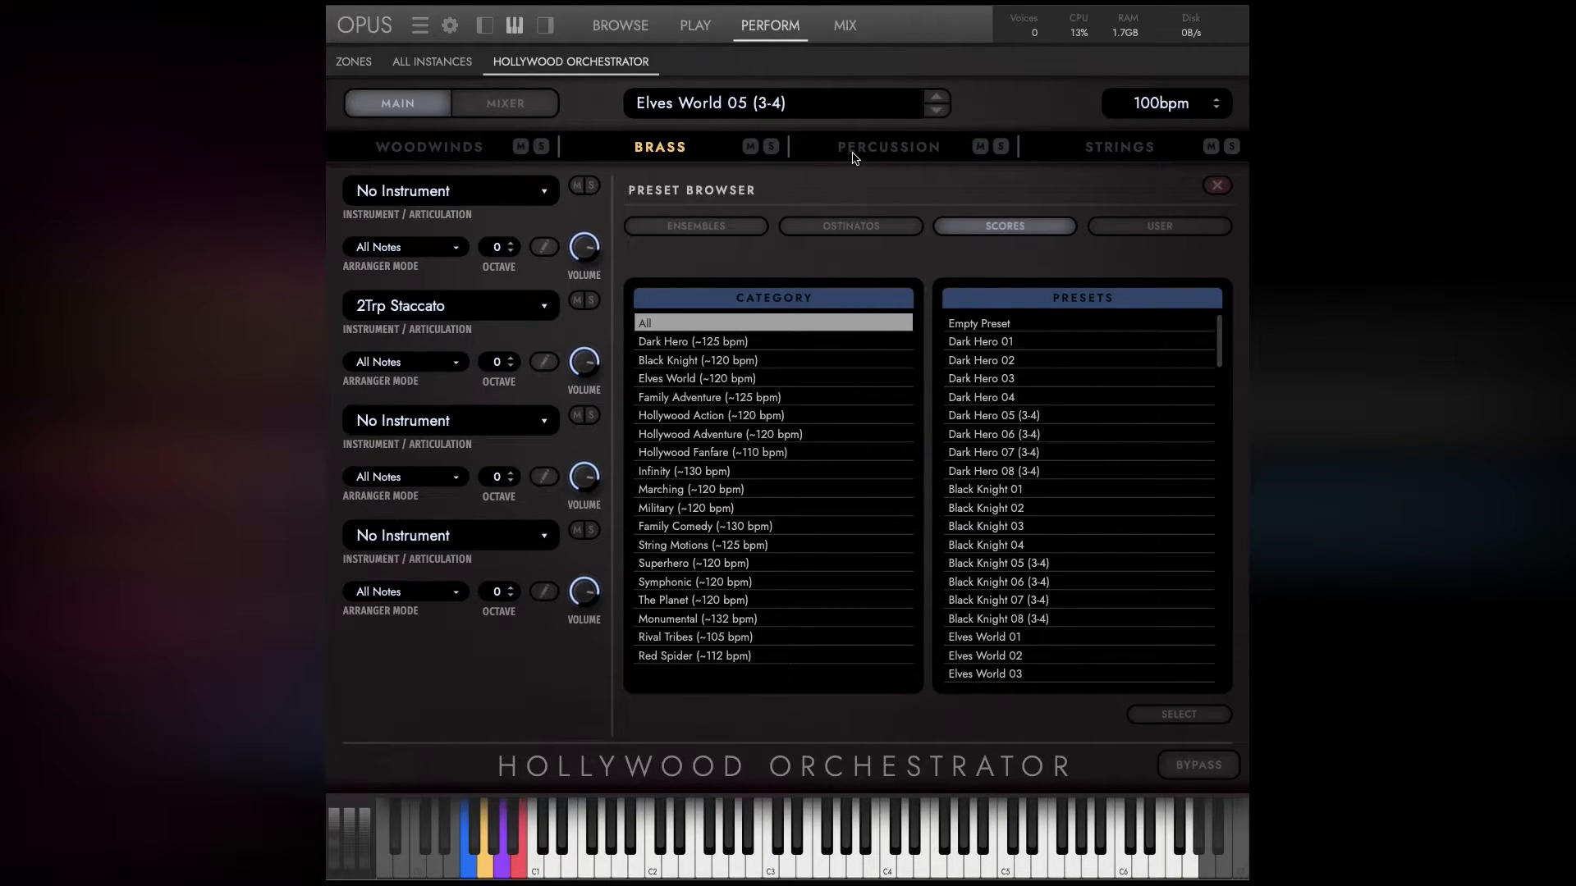
Close the preset browser in the woodwinds section and view the arranger mode options for 3 Flutes Legato.
left_click(420, 152)
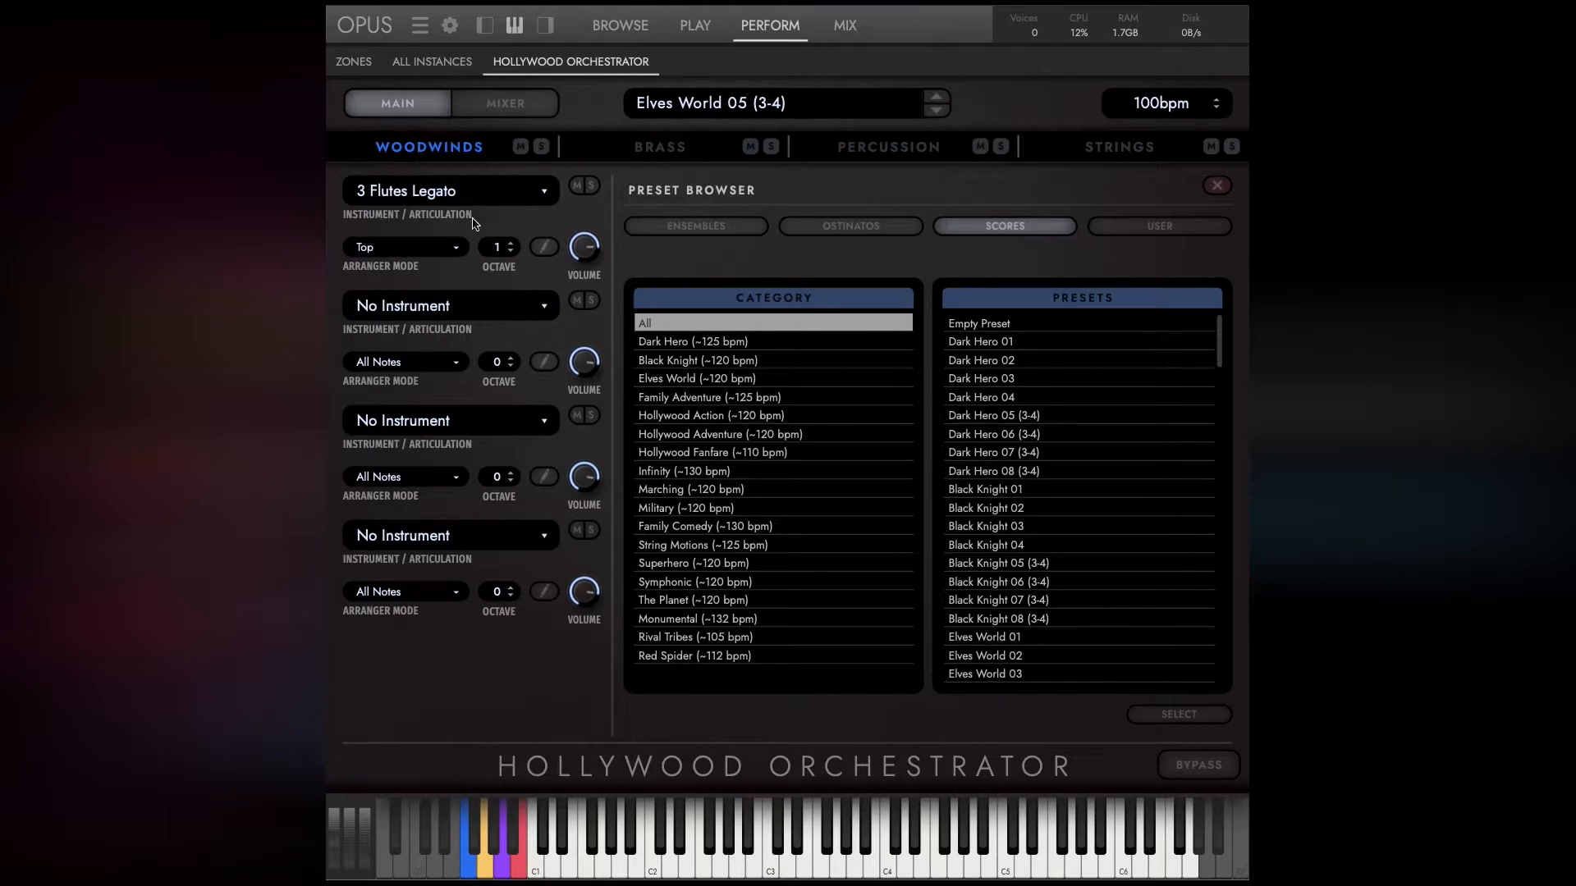
left_click(1216, 188)
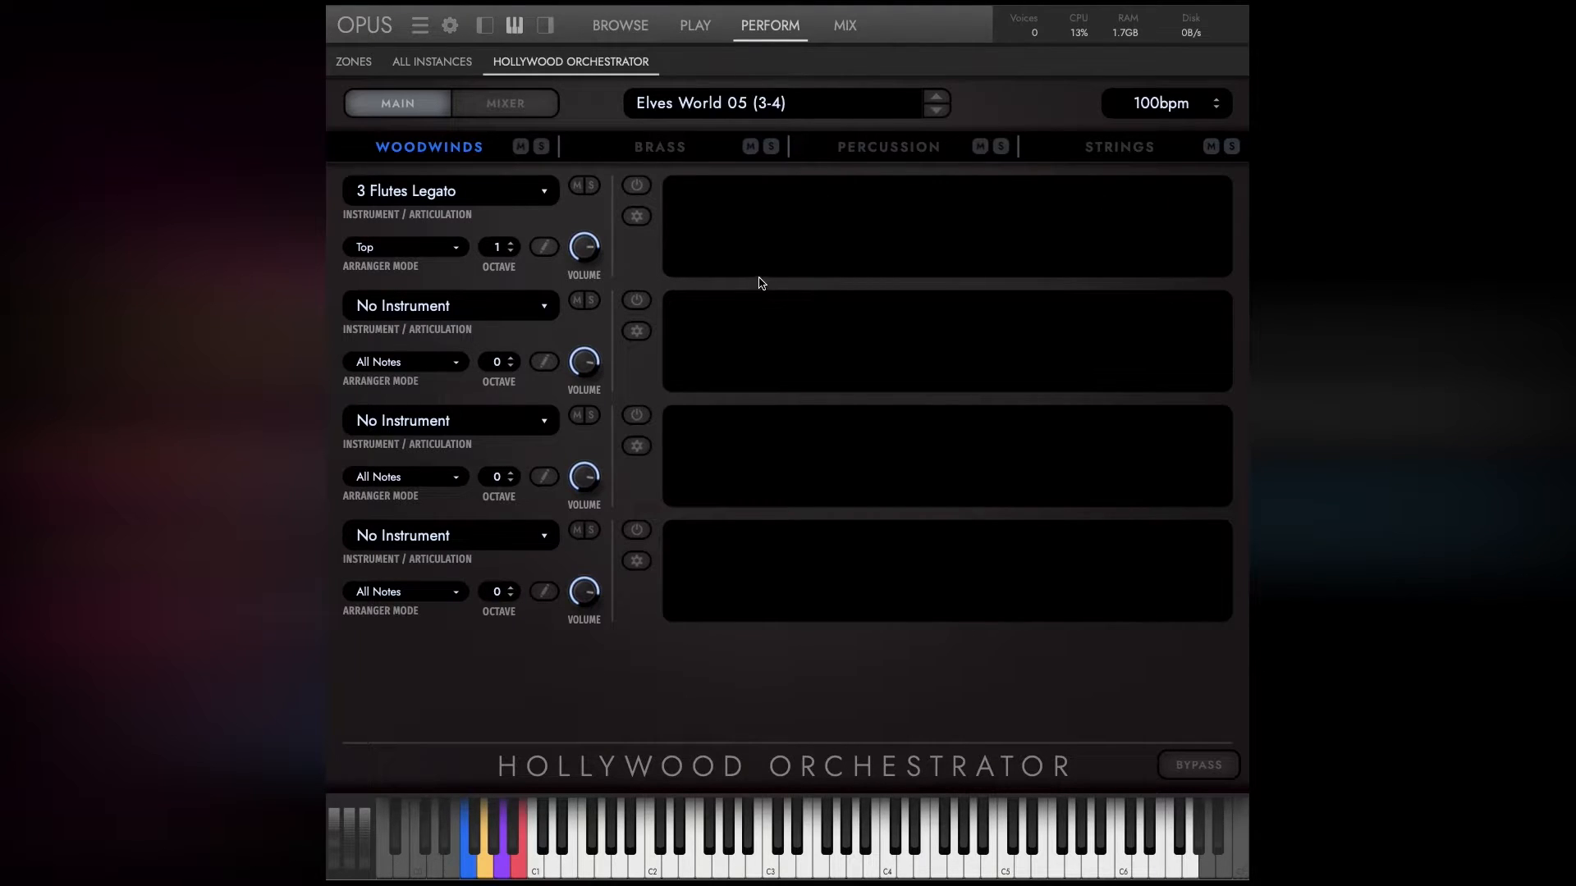
left_click(403, 247)
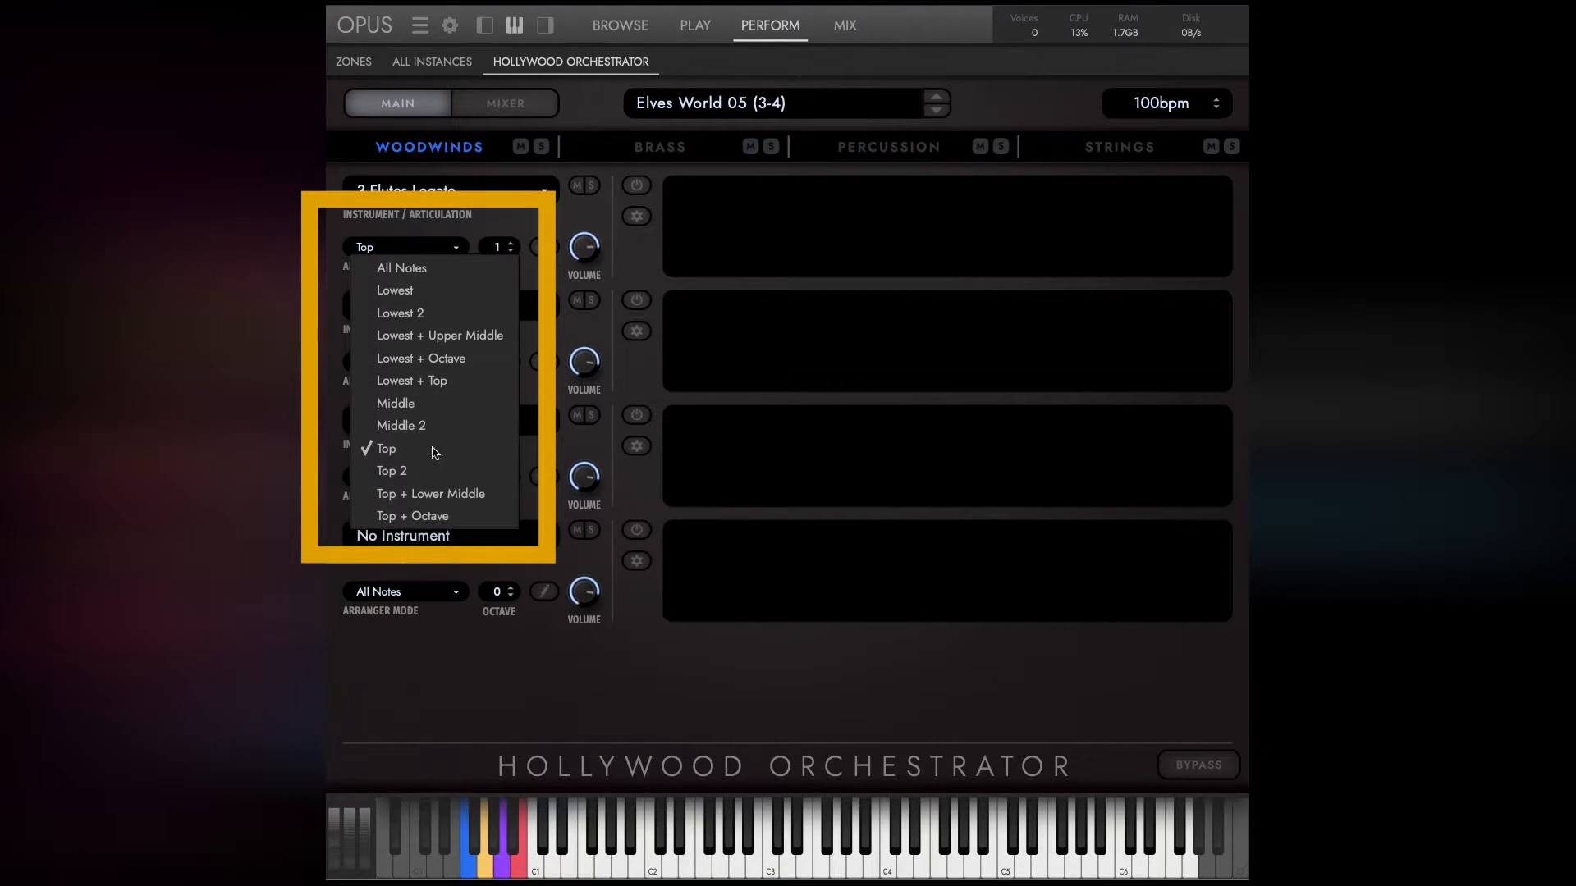
left_click(436, 239)
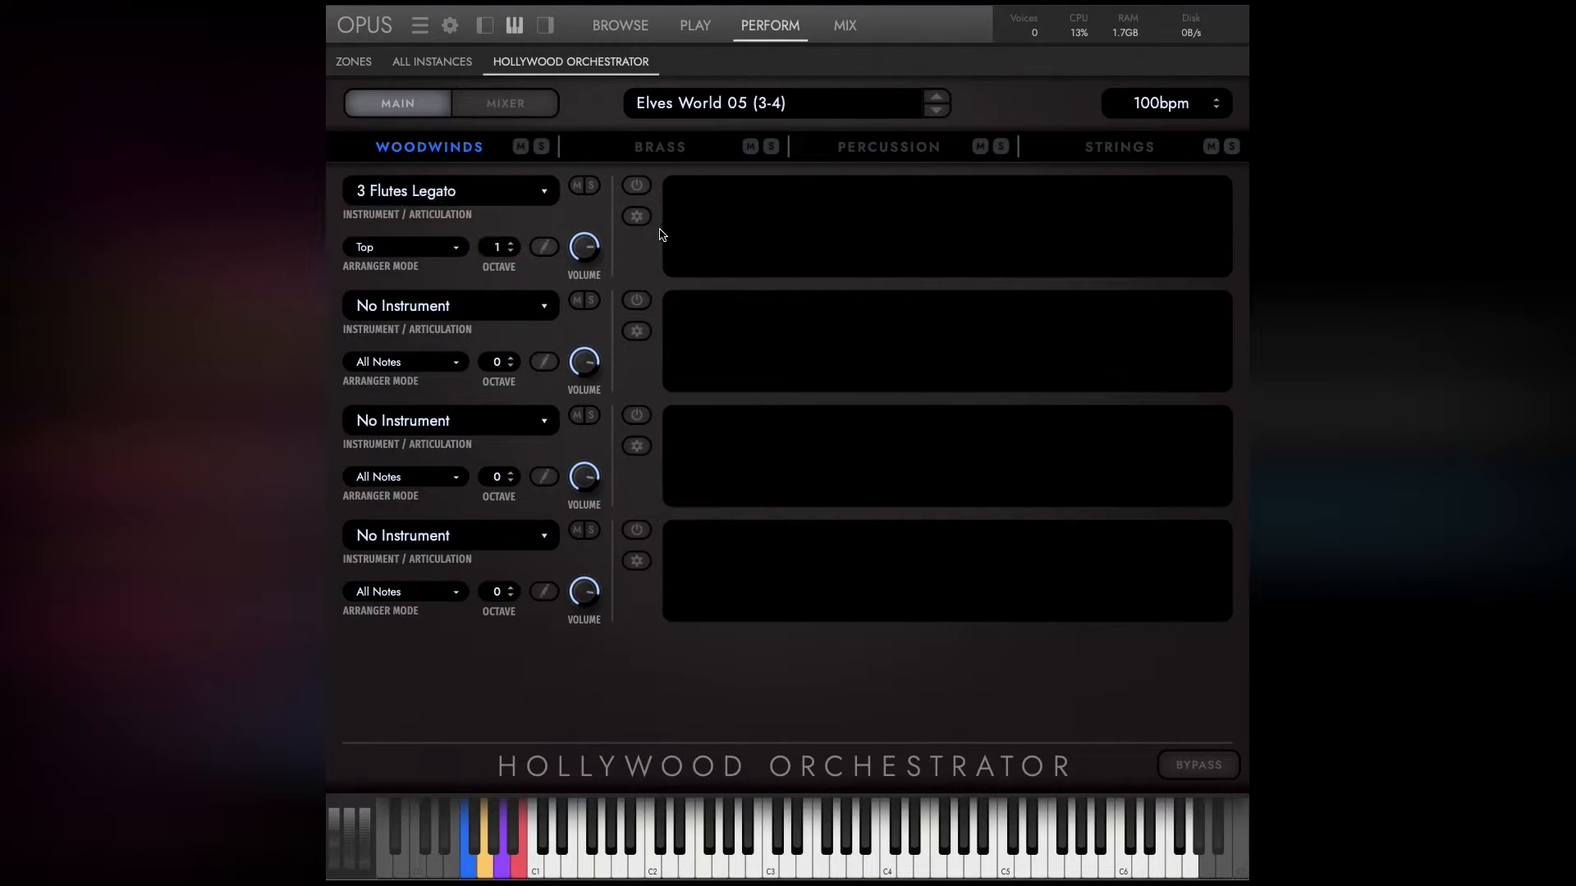
Draw five 1/32 notes on the Top row of voice 1 for 3 Flutes Legato and recheck its arranger modes.
left_click(543, 247)
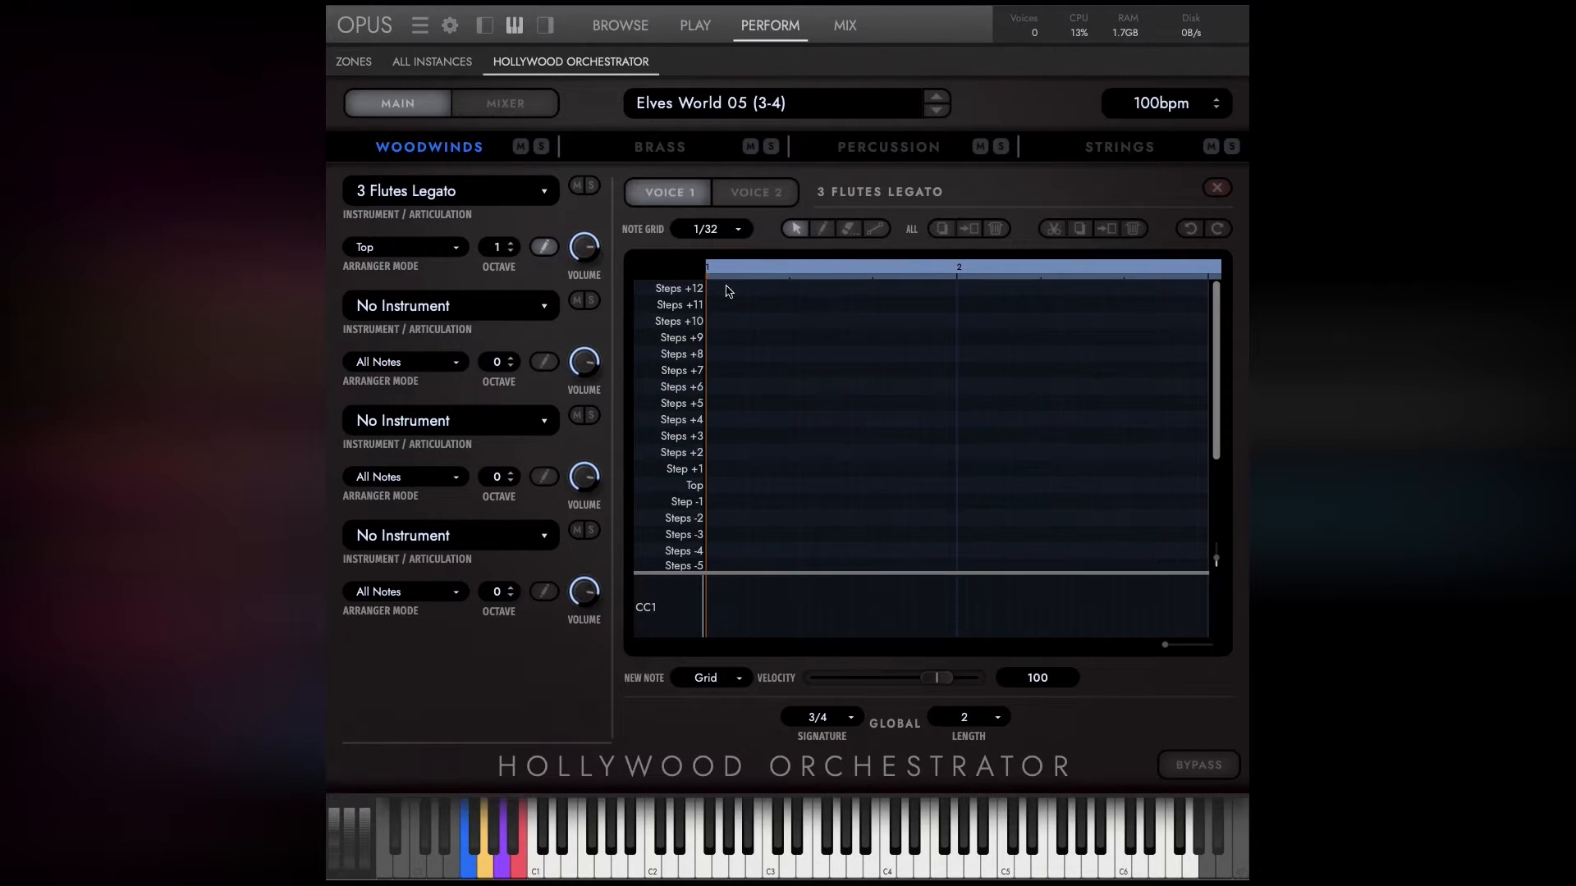
left_click(822, 229)
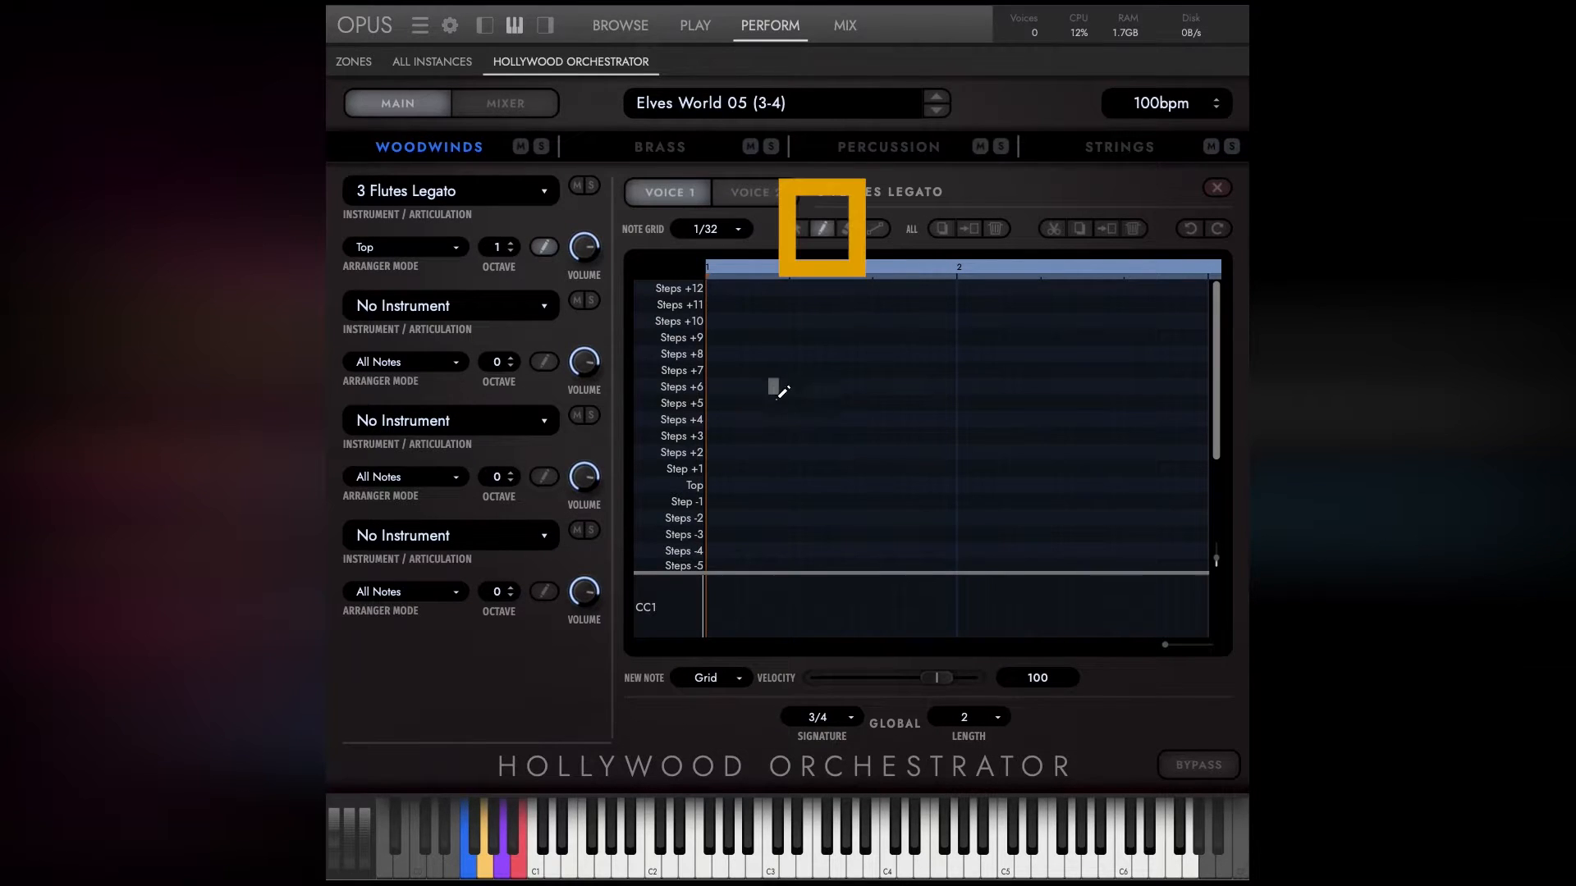
left_click(742, 485)
left_click(763, 485)
left_click(805, 485)
left_click(825, 485)
left_click(857, 485)
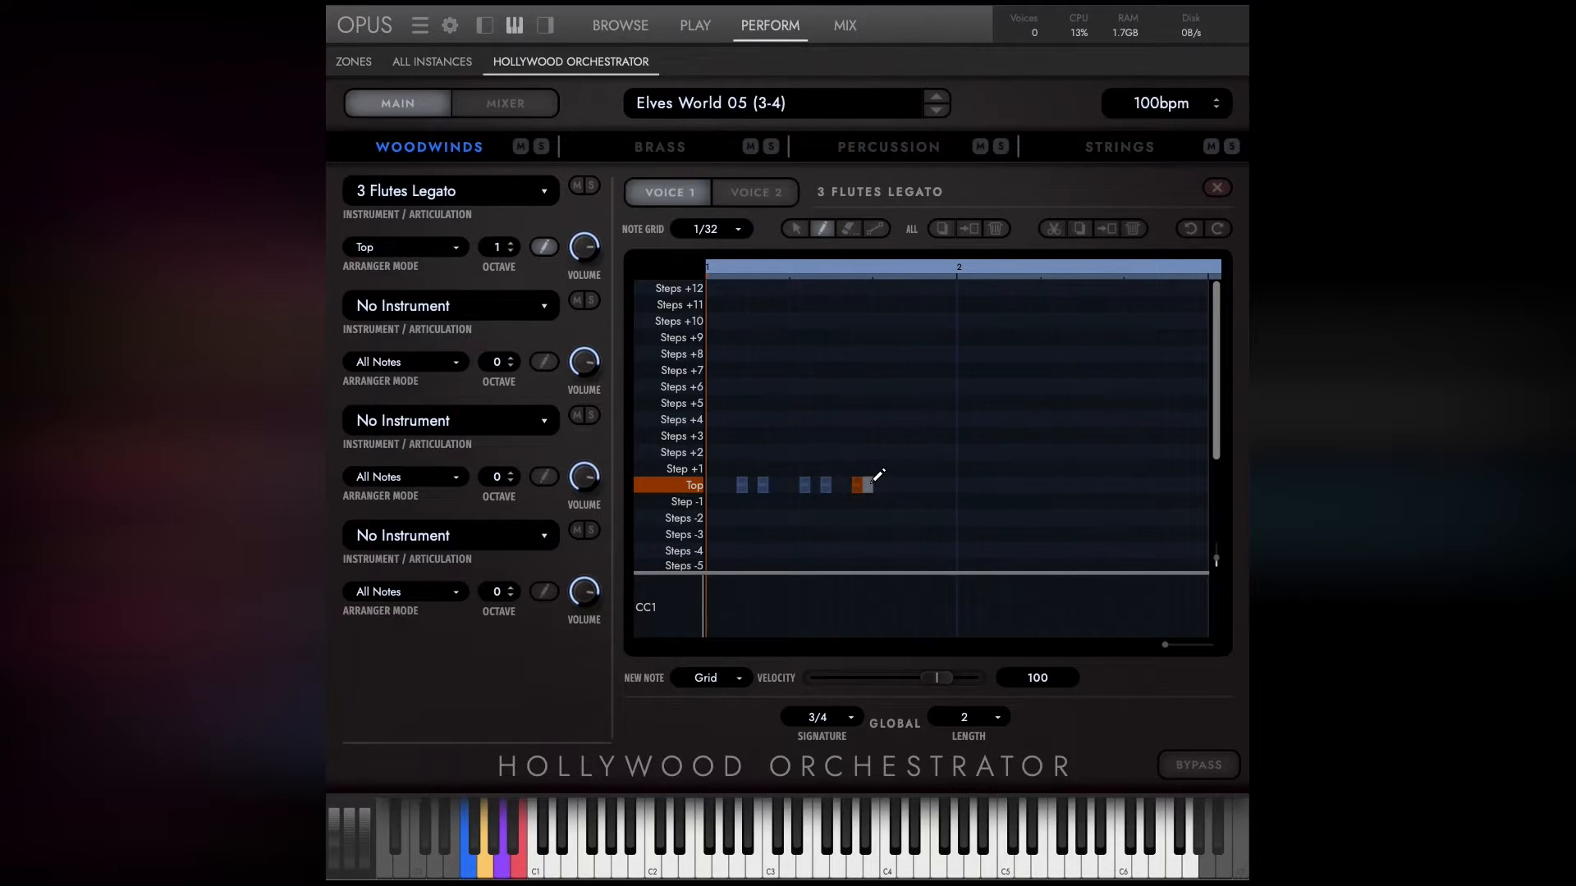
left_click(1217, 188)
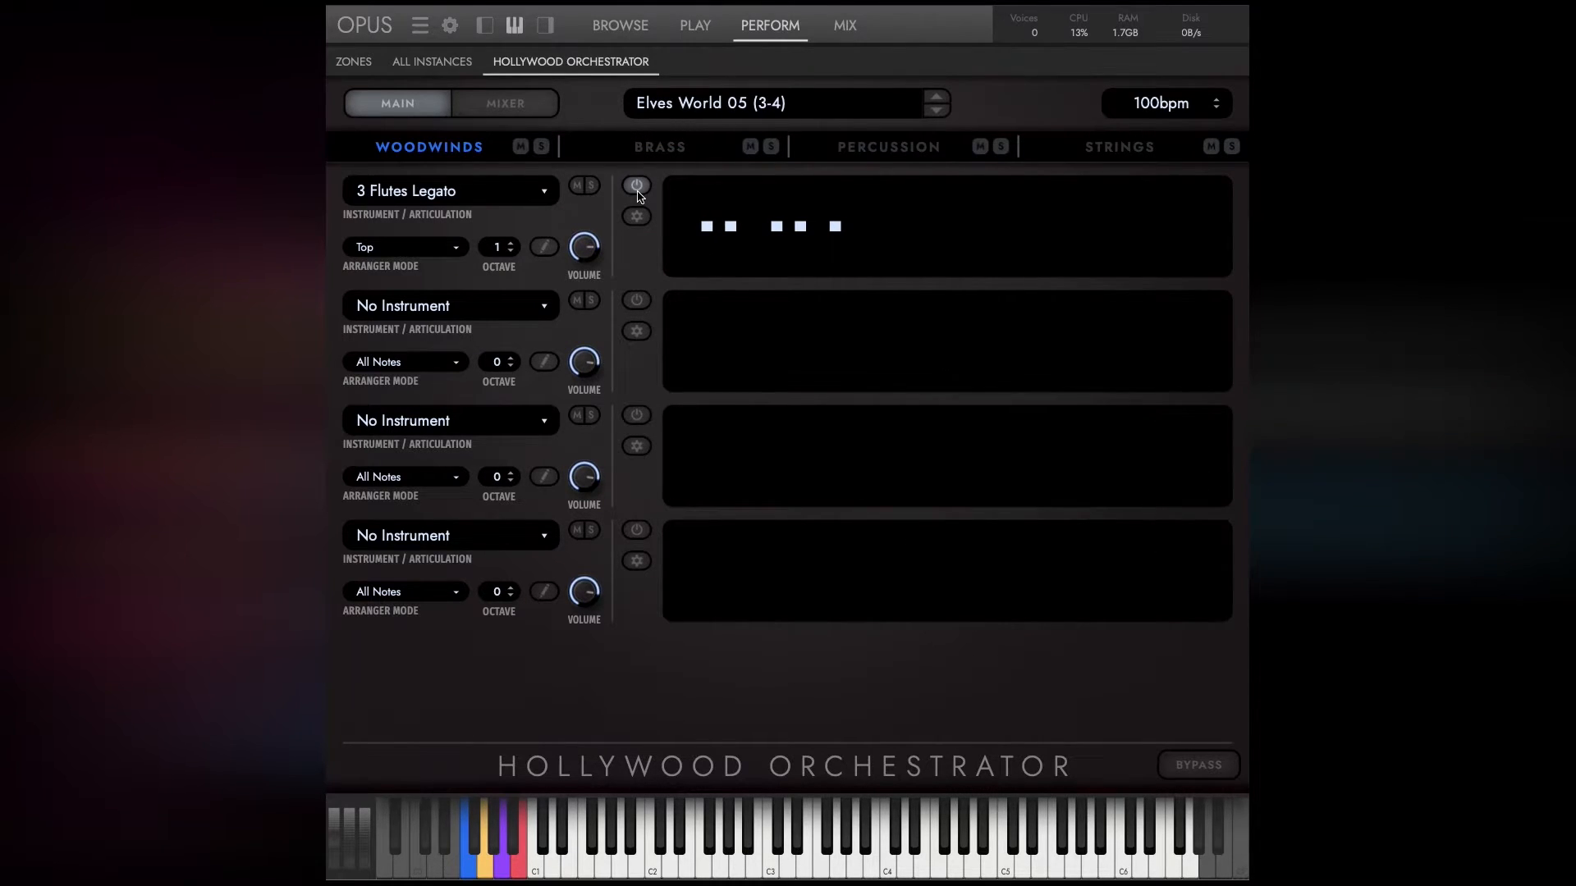
left_click(394, 247)
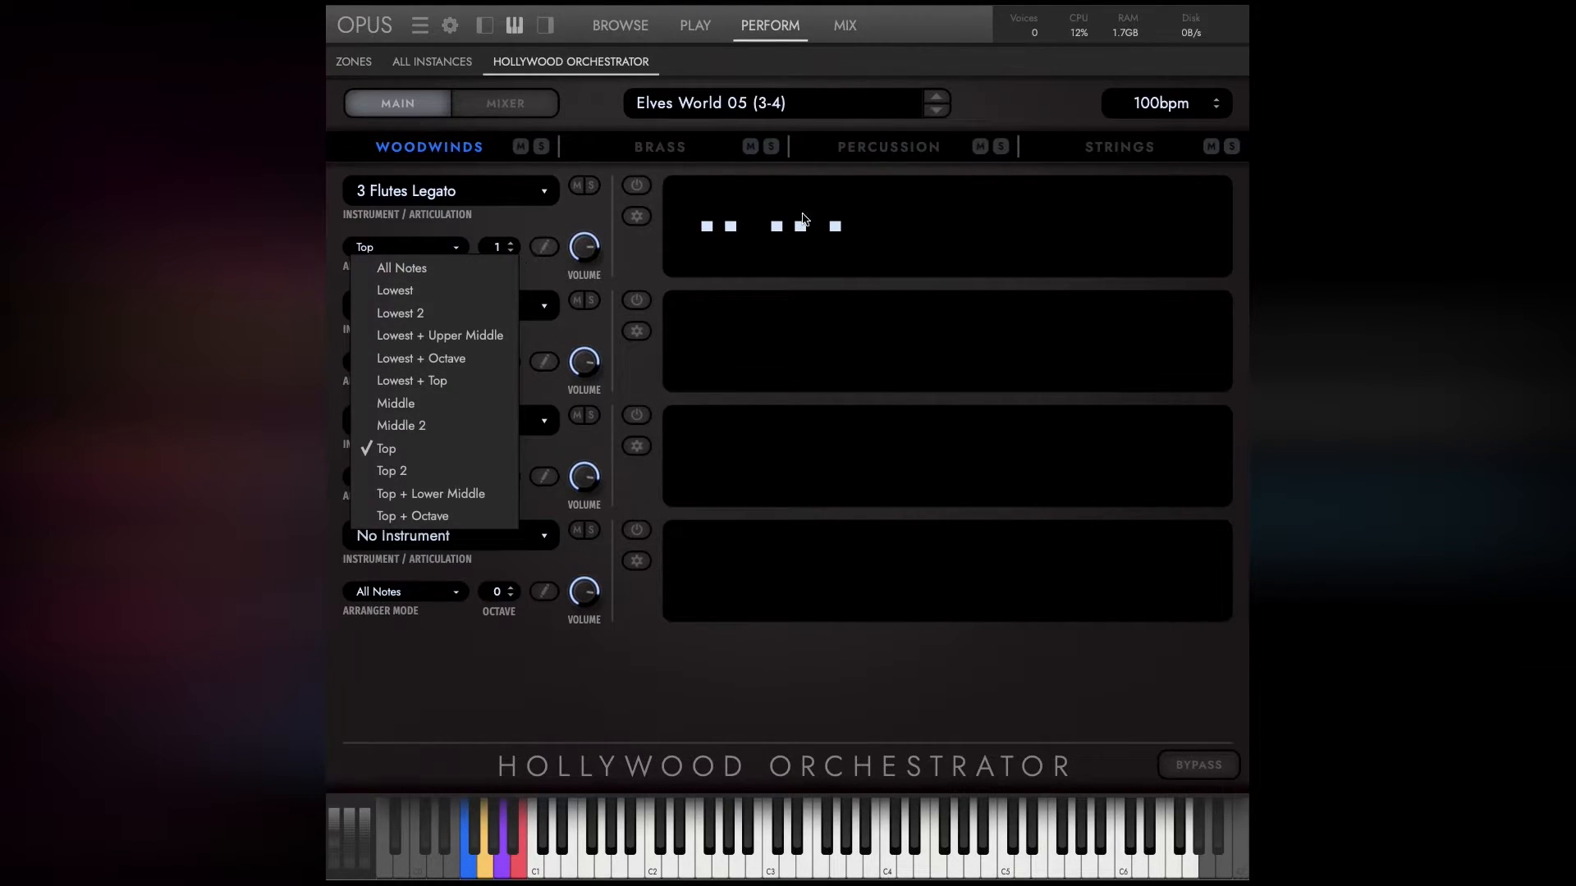
left_click(649, 209)
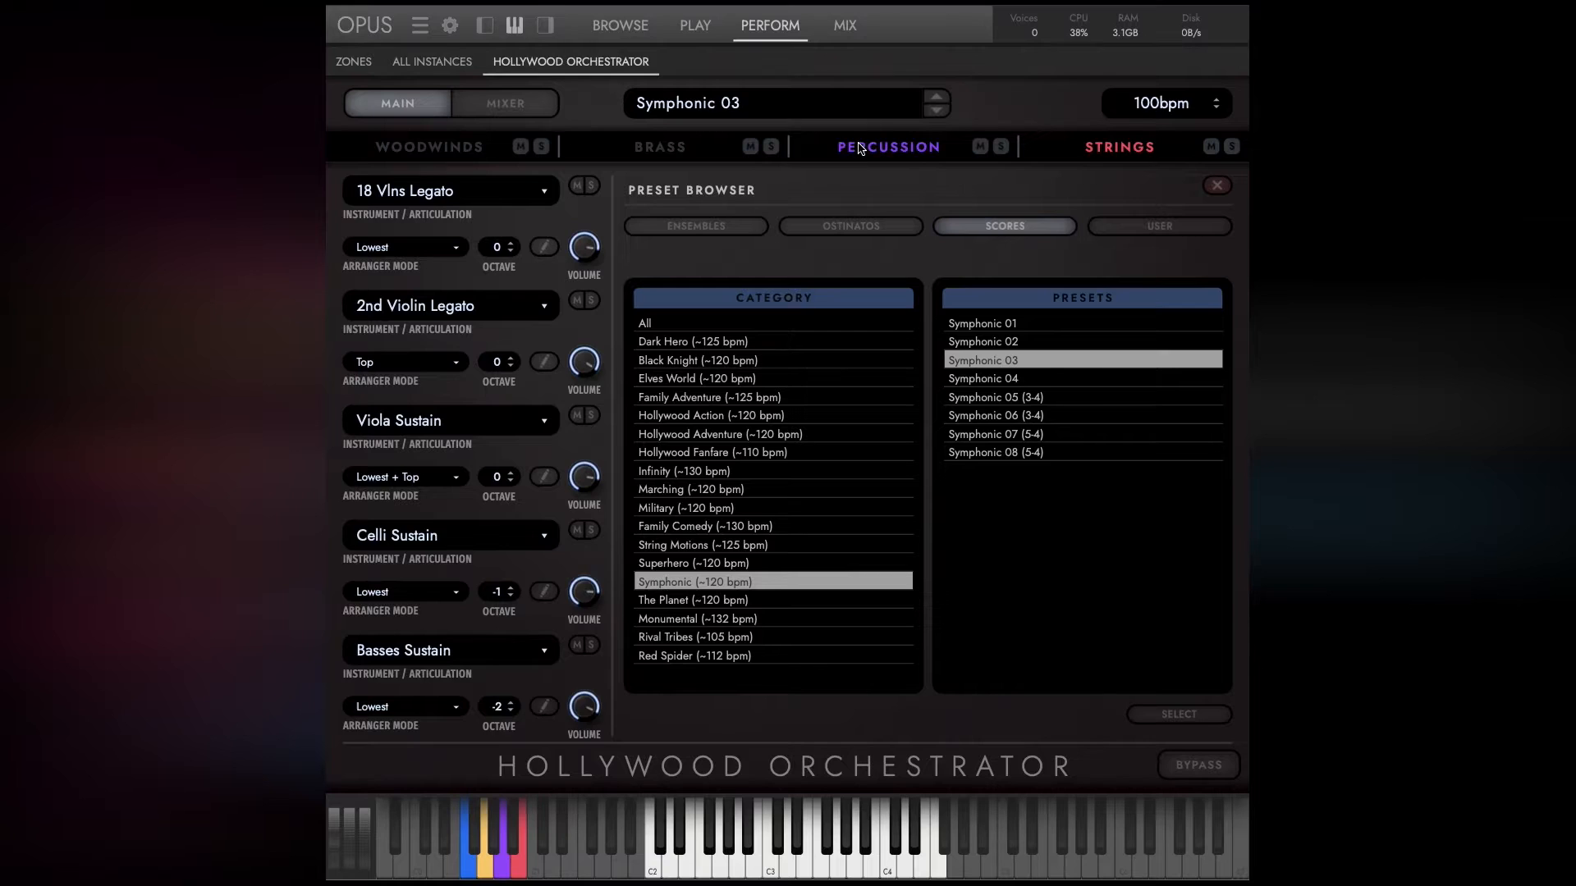
View the percussion and strings sections of the Symphonic 03 preset and enable the Viola Sustain sequence.
left_click(859, 148)
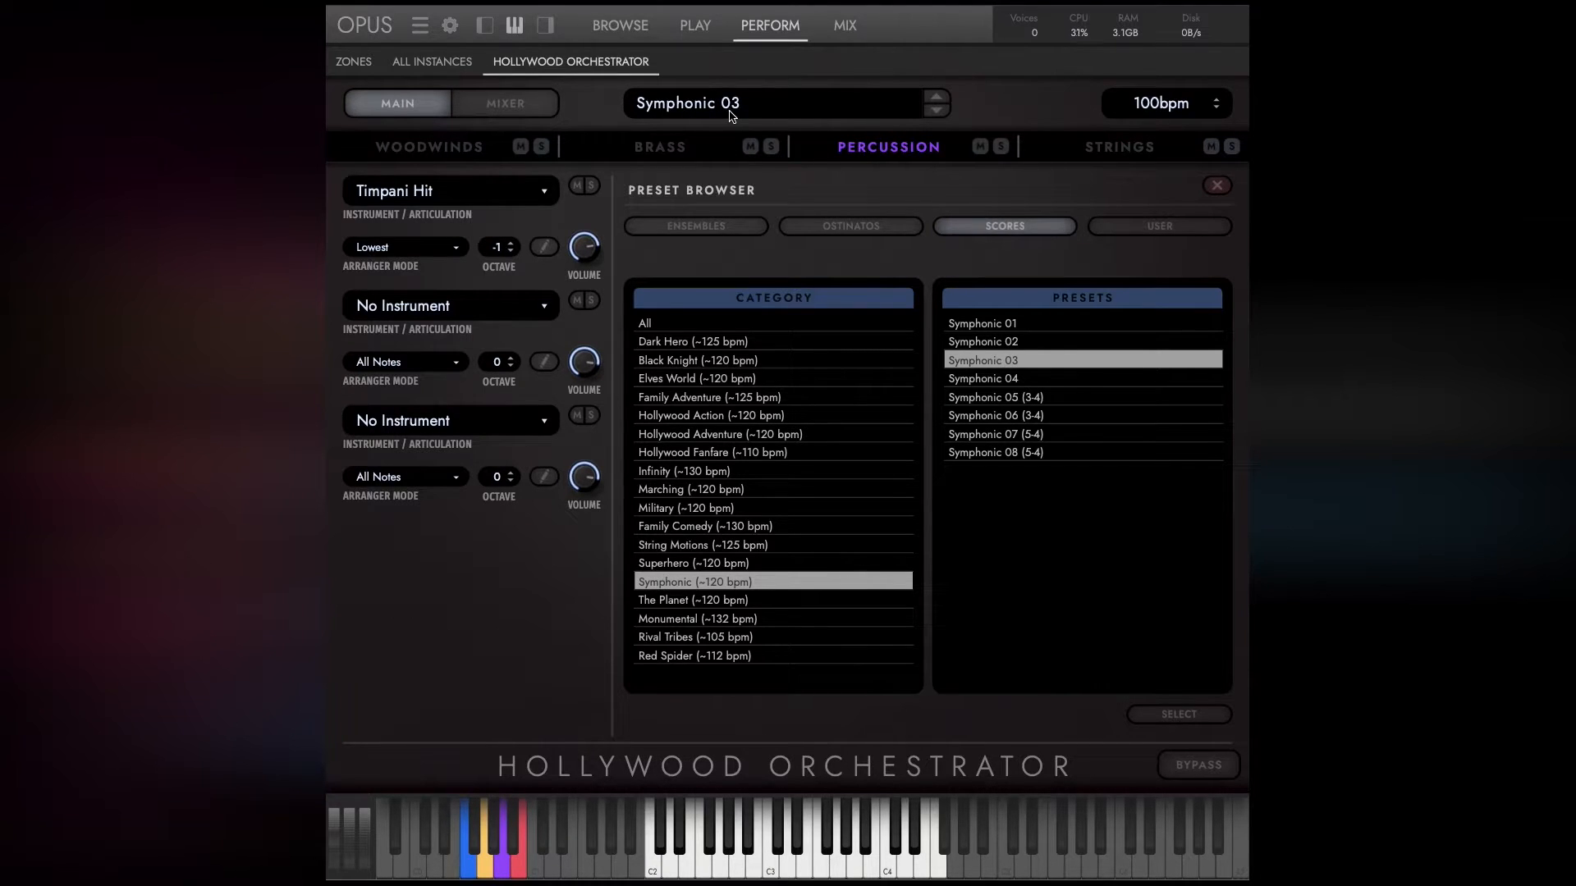
left_click(1124, 149)
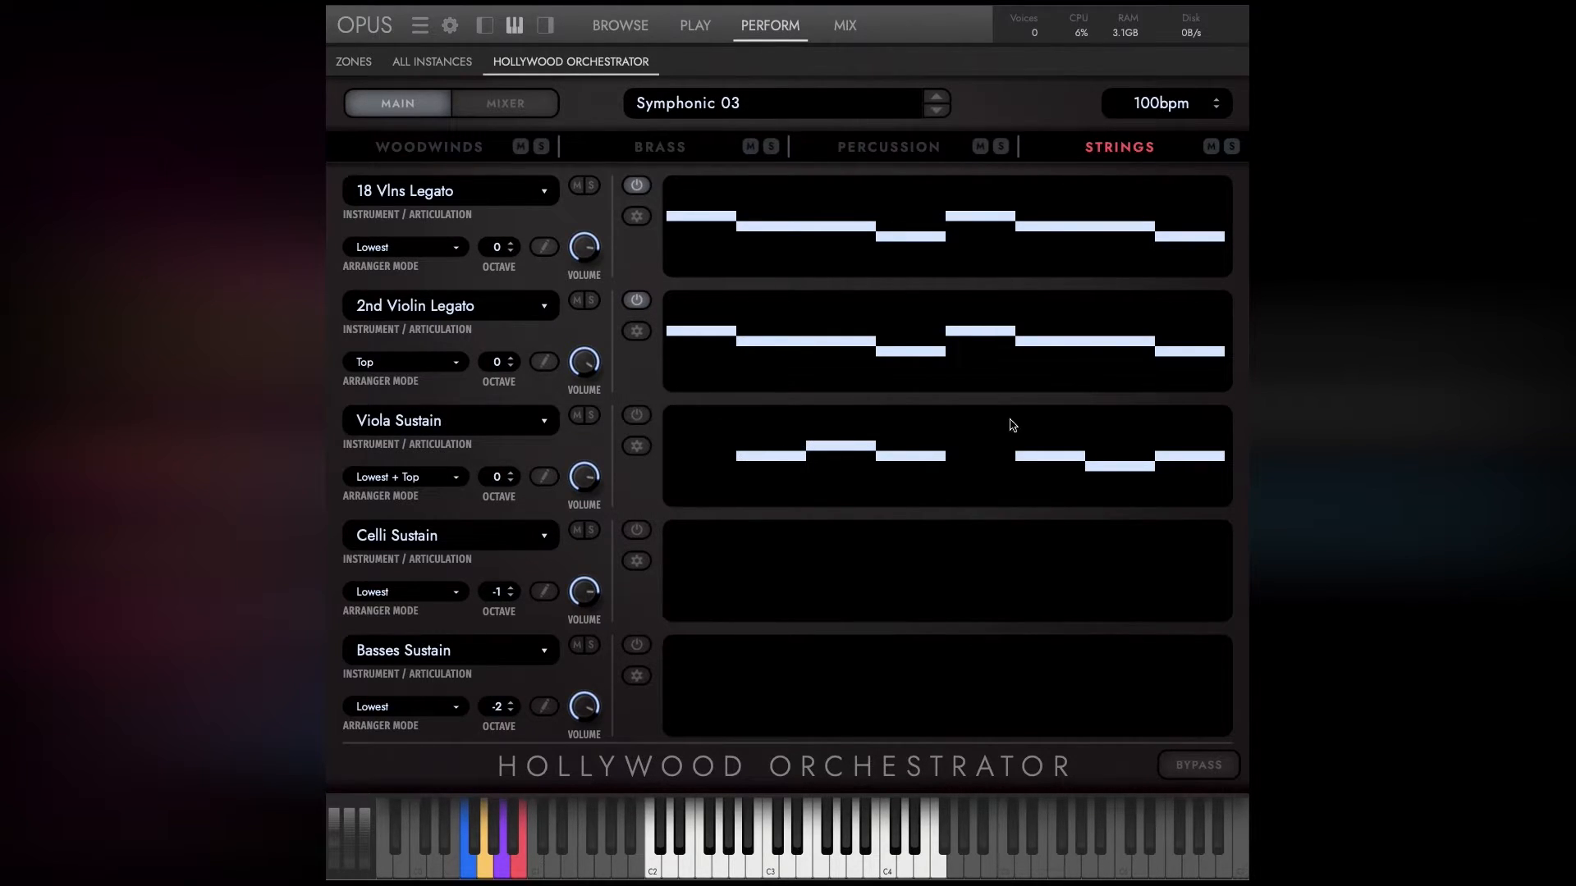
left_click(637, 416)
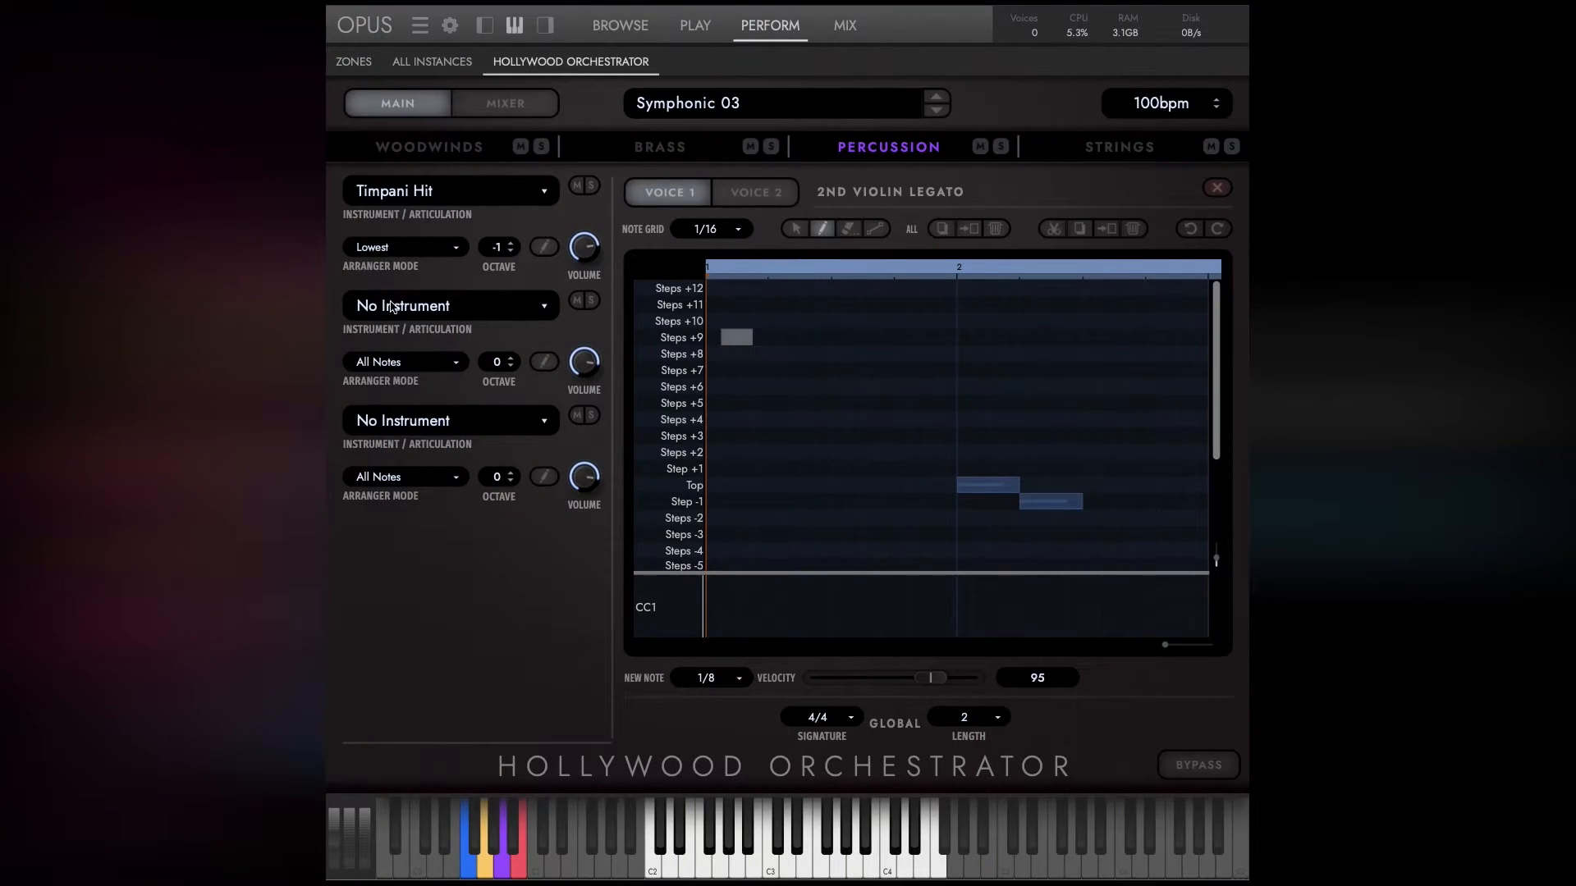
Load Concert Snare Multi from the Drums group into the second percussion slot.
left_click(392, 307)
mouse_move(408, 379)
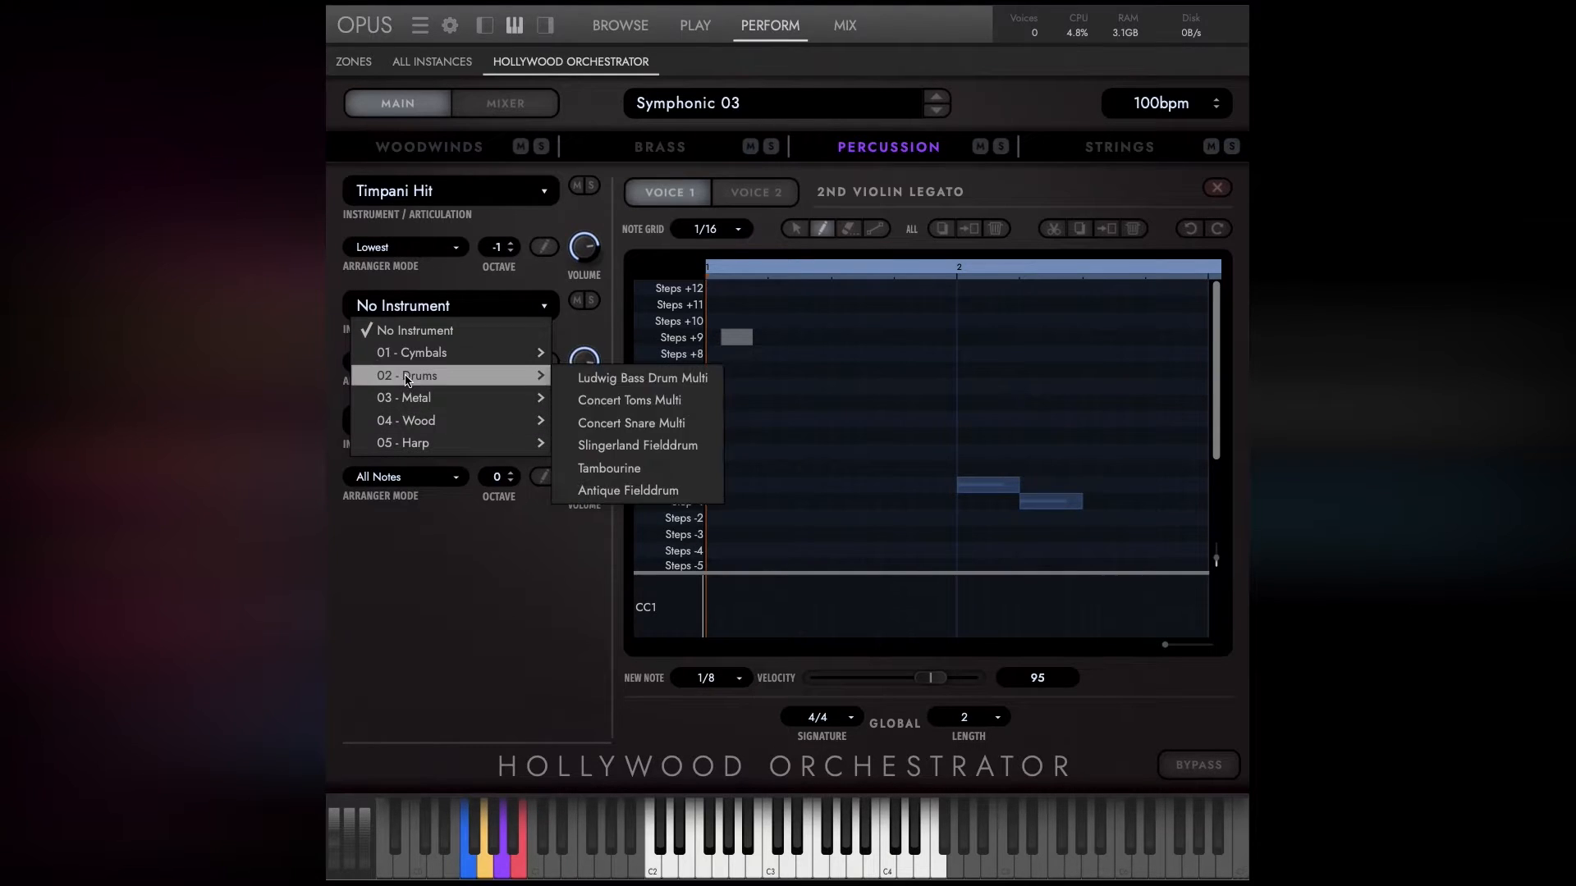
left_click(631, 422)
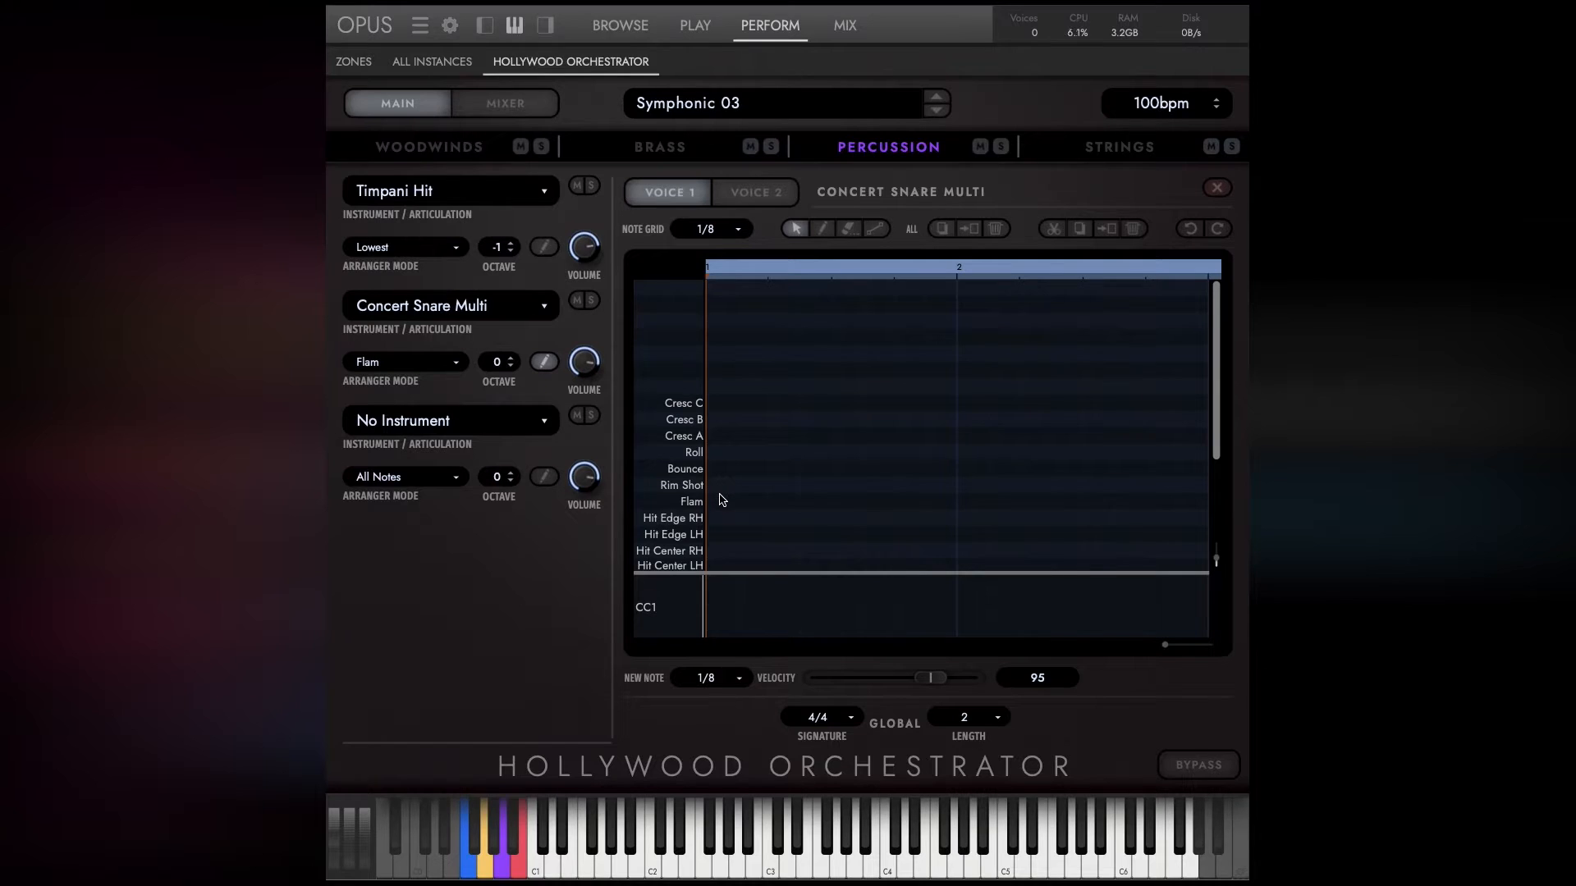
Draw consecutive 1/8 notes on the Rim Shot, Flam, Hit Edge RH and Roll rows for Concert Snare Multi.
left_click(822, 229)
left_click(751, 502)
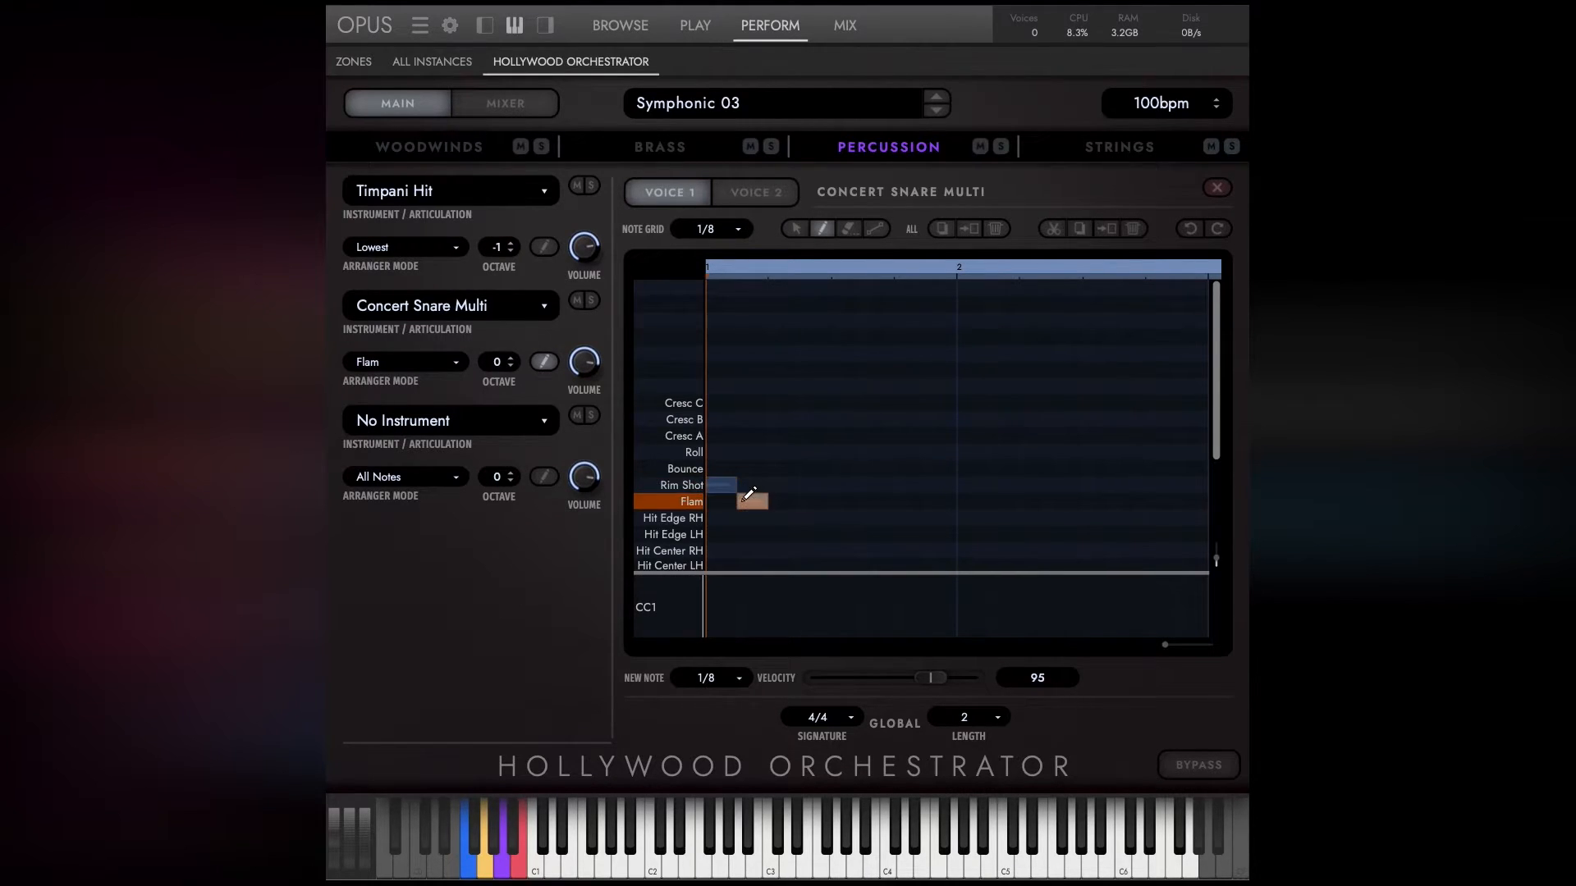
left_click(783, 518)
left_click(812, 452)
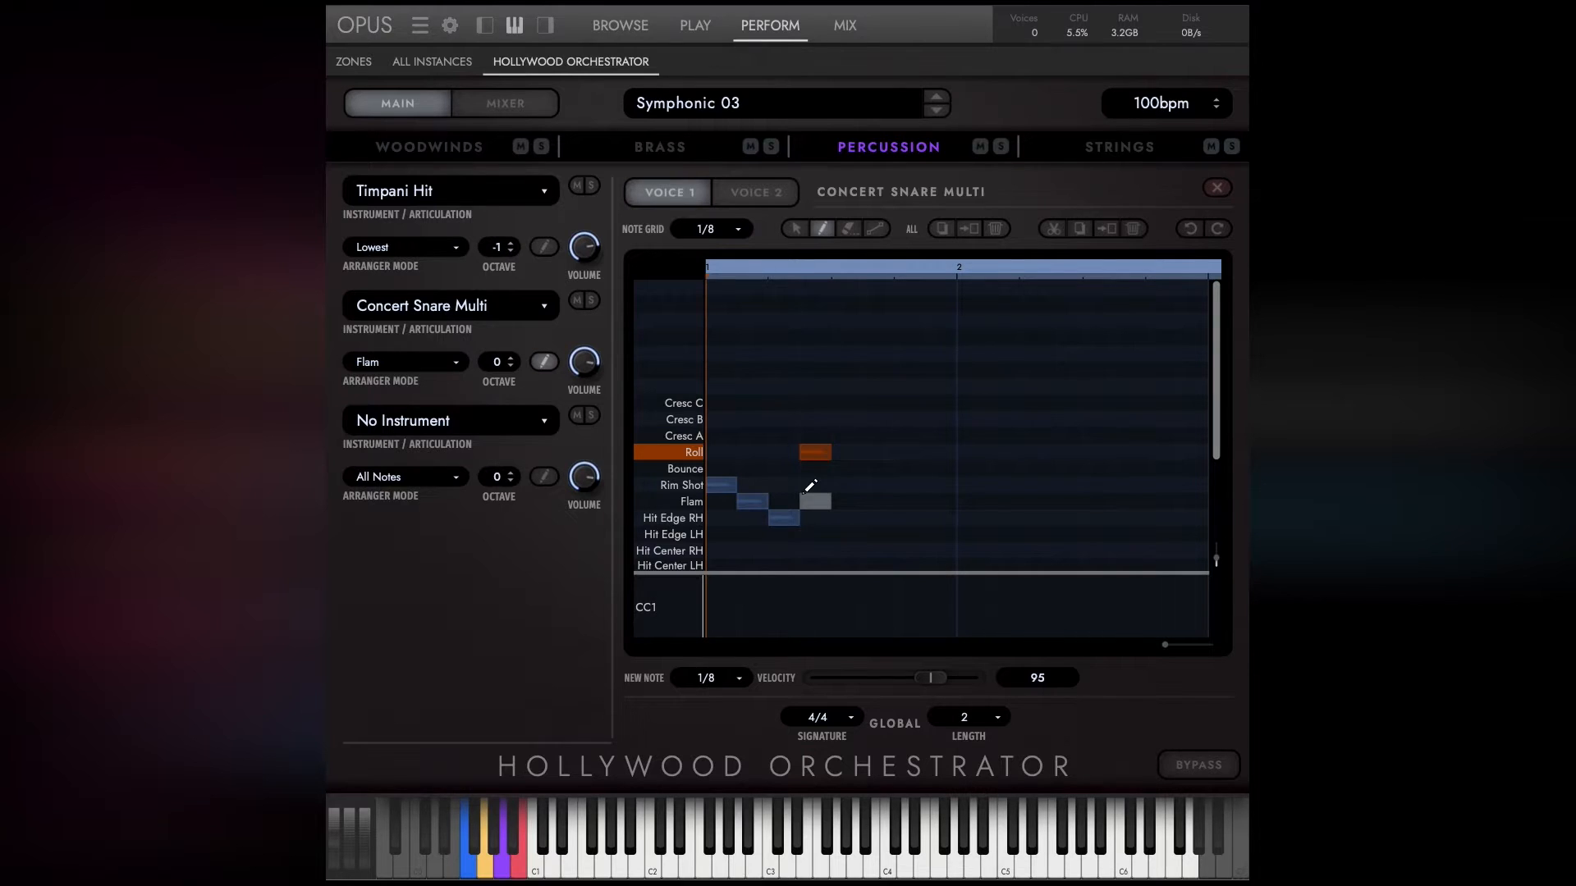
Leave the Concert Snare Multi and Vibraphone note editors and enable the Vibraphone sequence.
left_click(545, 362)
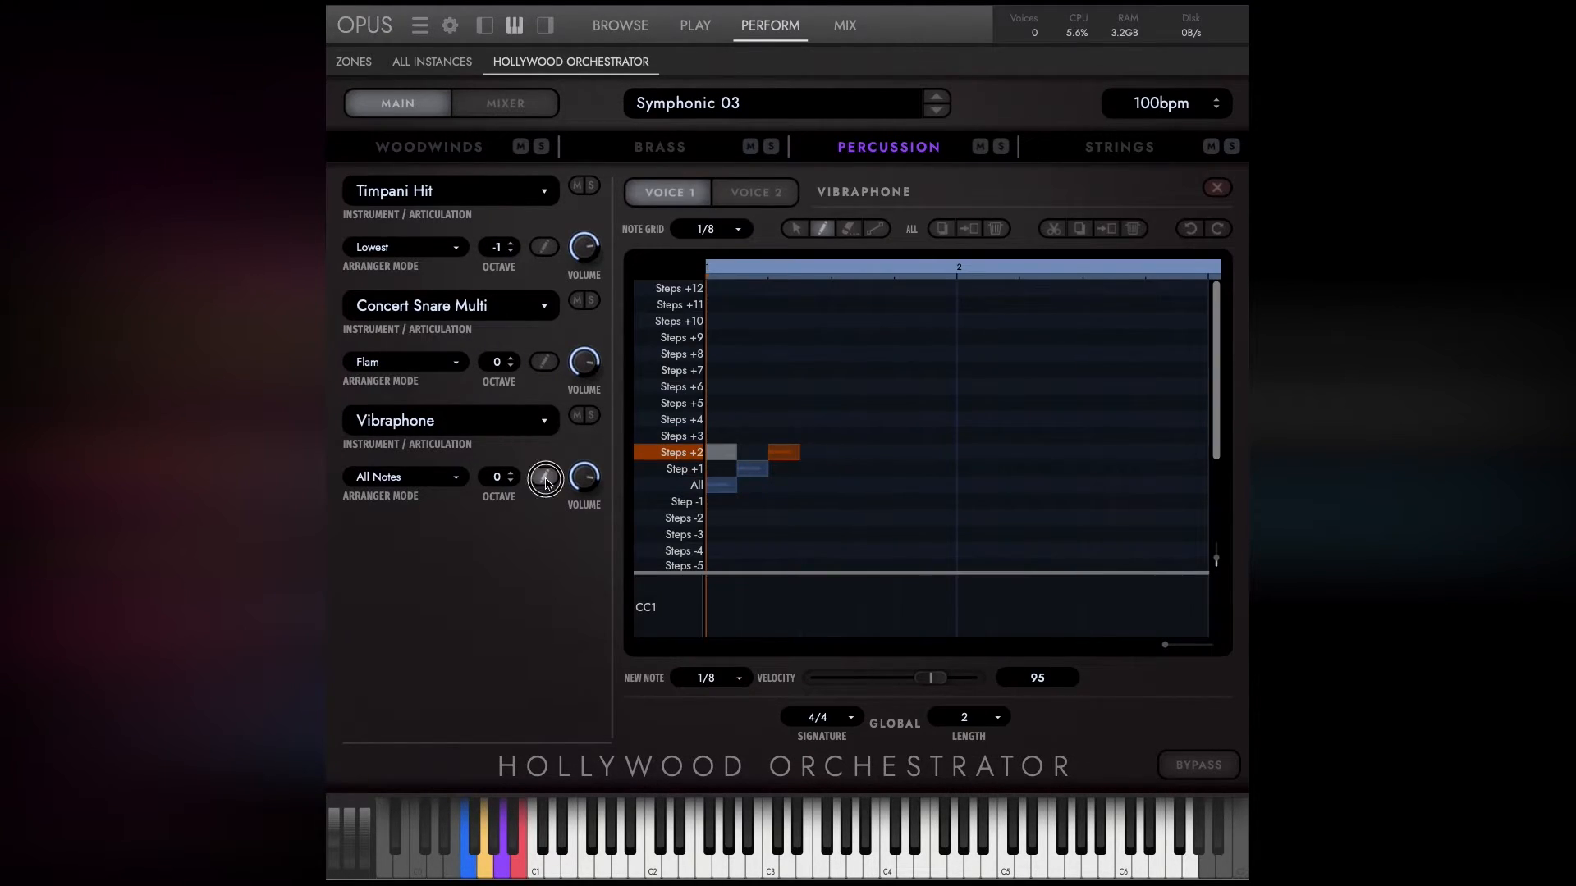
left_click(546, 479)
left_click(637, 416)
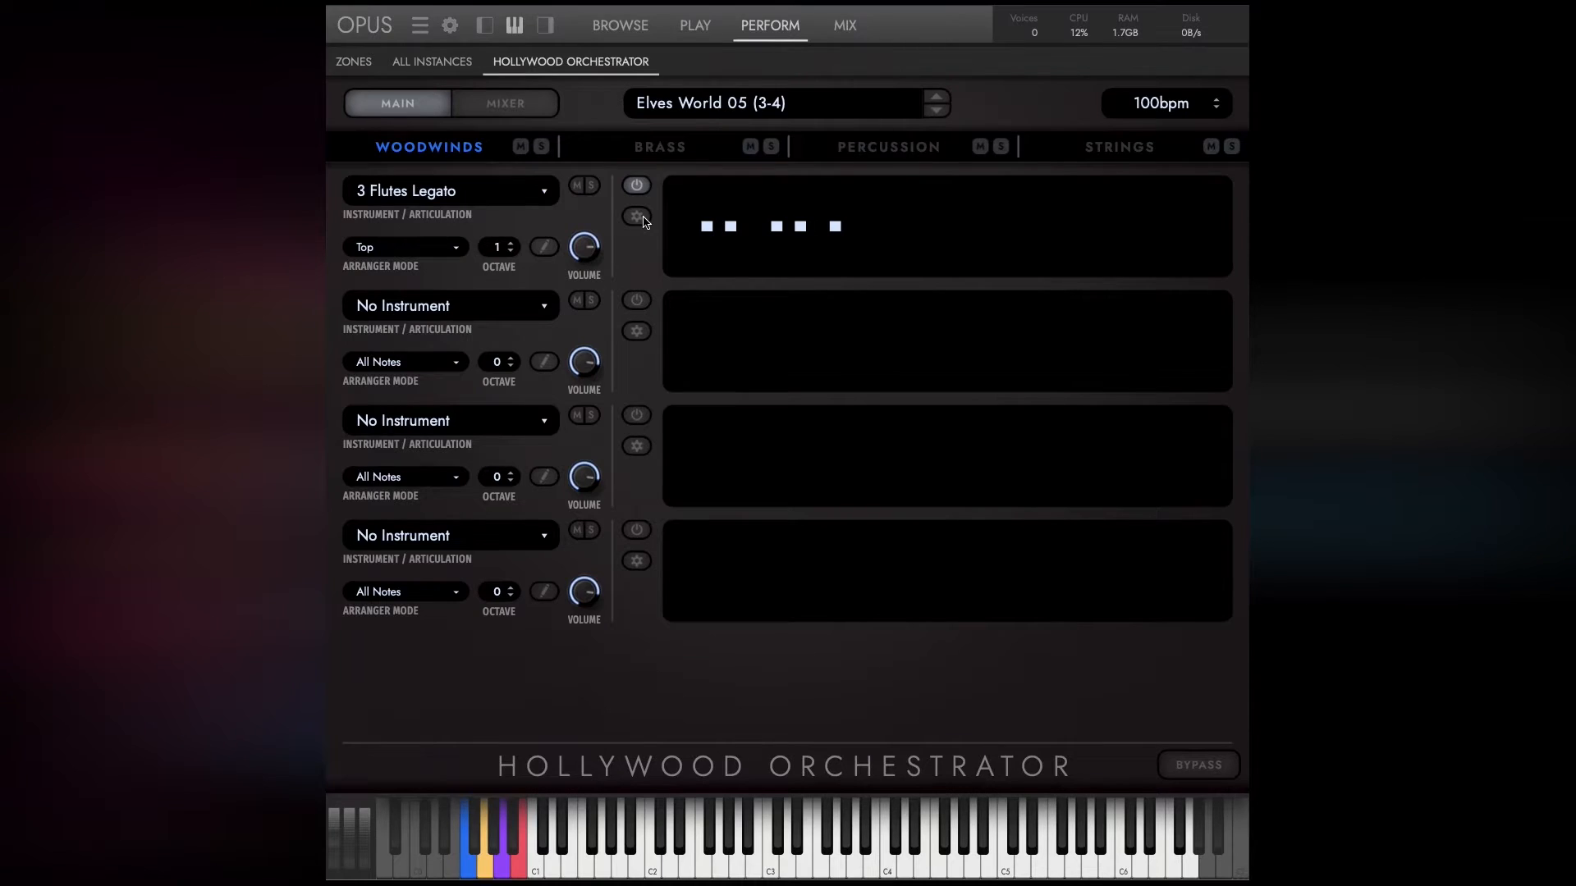
View the dynamic range and track delay in the instrument settings of 3 Flutes Legato.
left_click(637, 217)
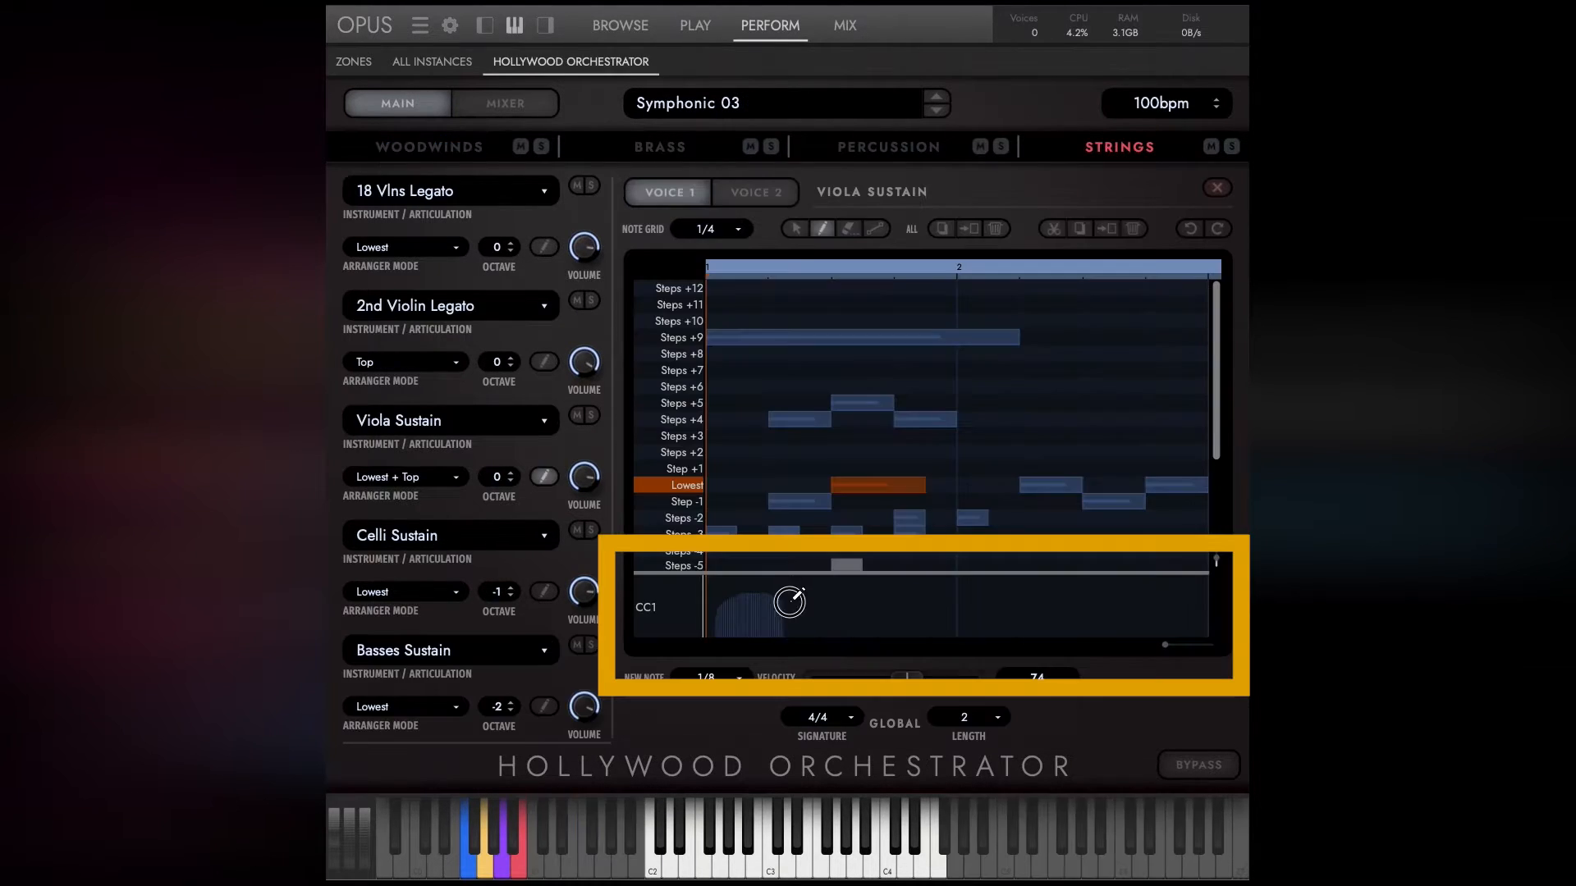
mouse_move(787, 598)
left_mouse_down()
mouse_move(949, 588)
mouse_move(1206, 611)
left_mouse_up()
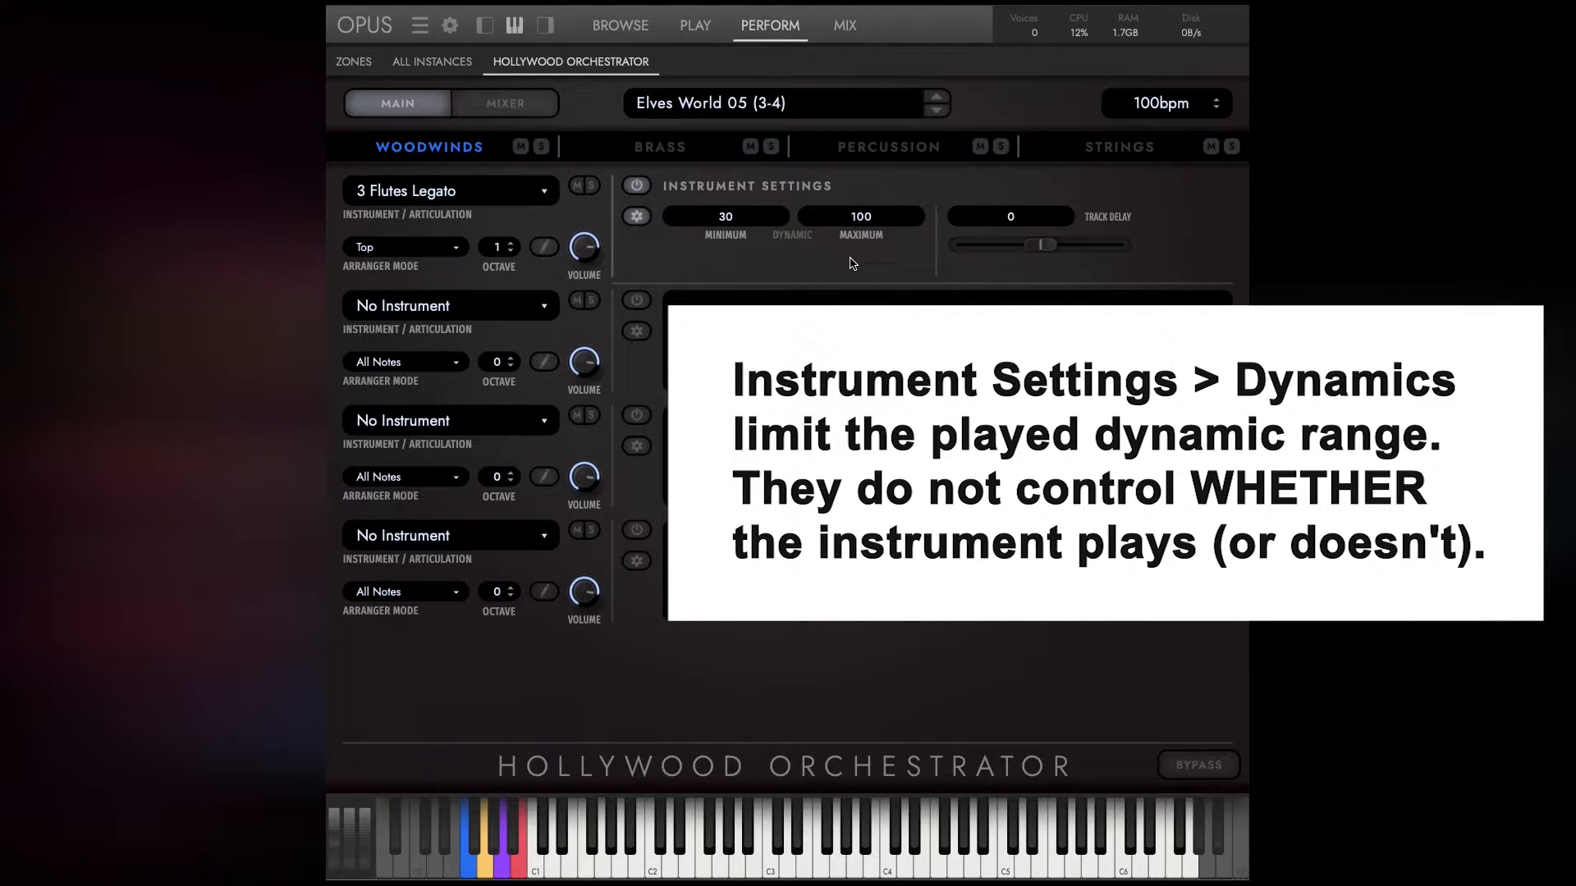
Set the 3FL Leg Slur LITE zone's switching mode to Velocity and slightly lower the track delay of 3 Flutes Legato.
left_click(353, 63)
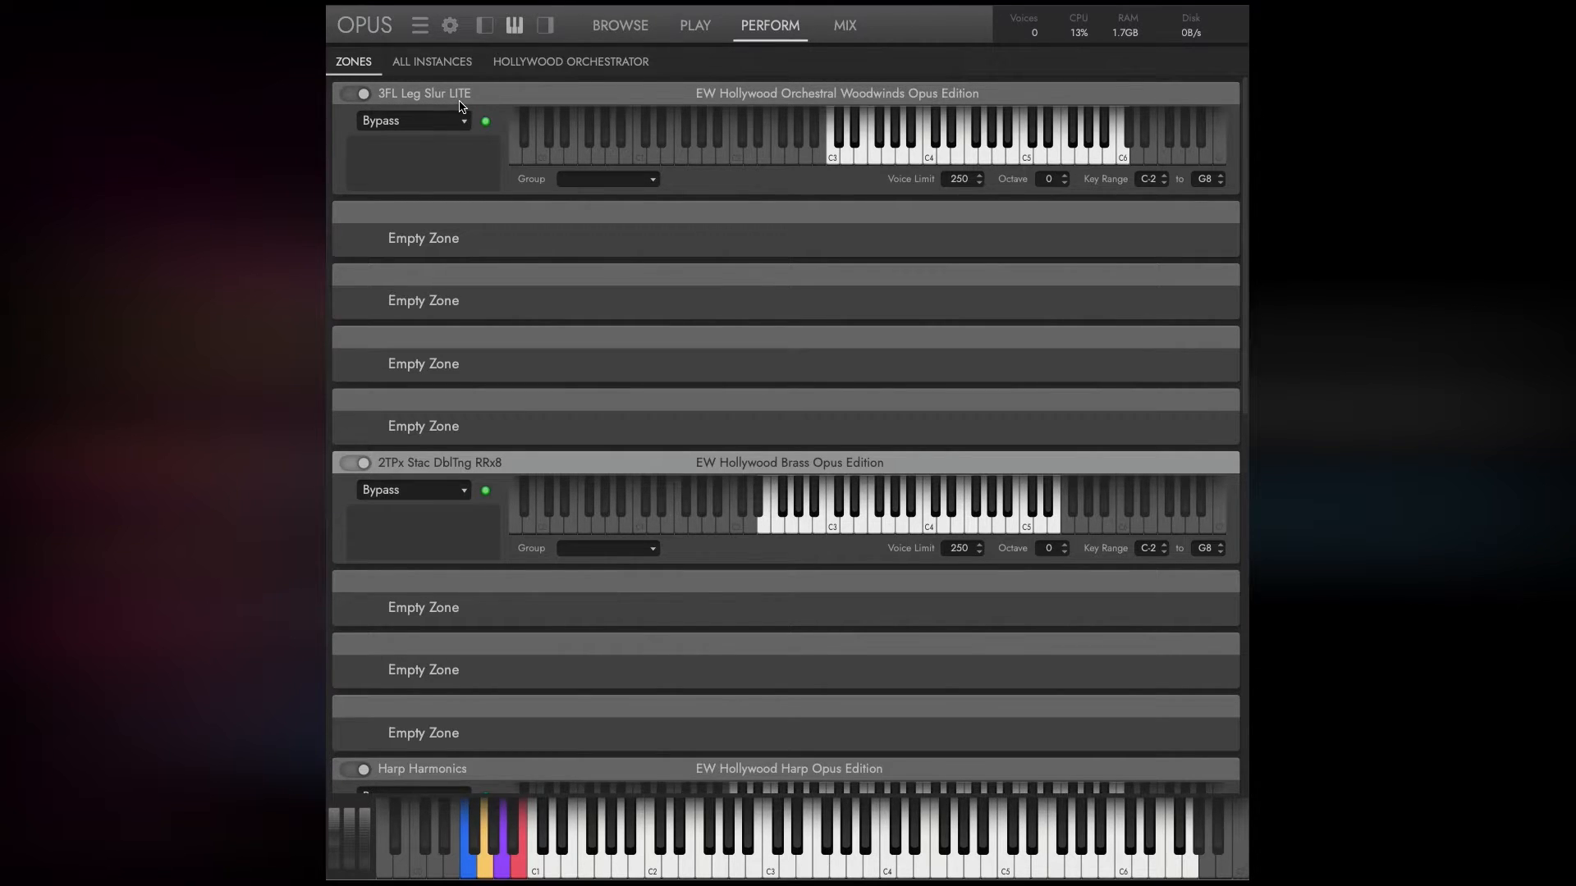
left_click(452, 128)
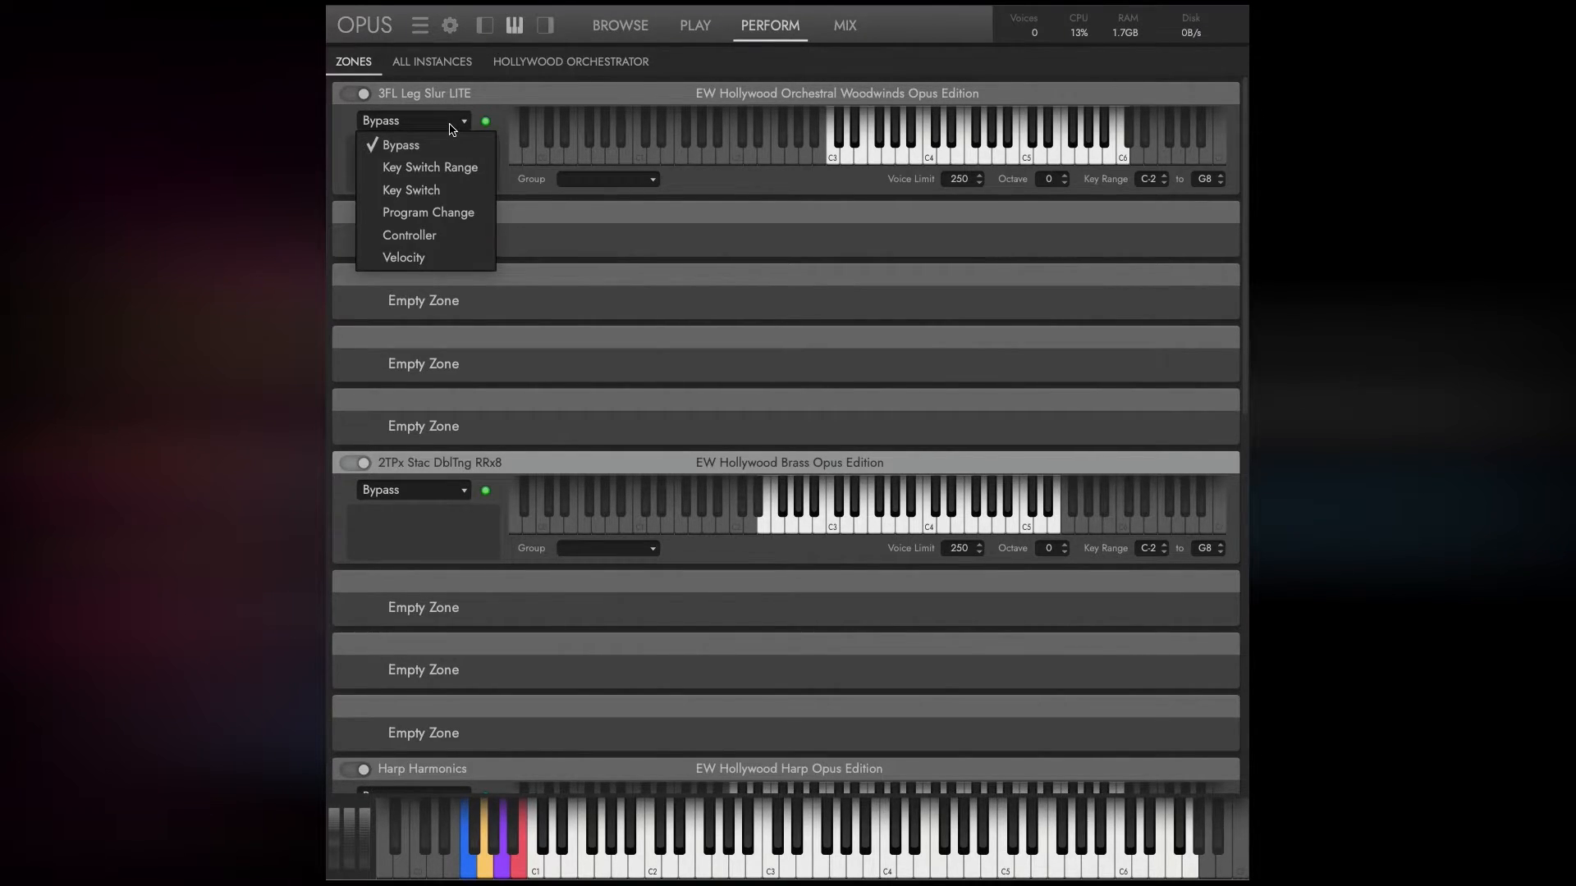
left_click(428, 258)
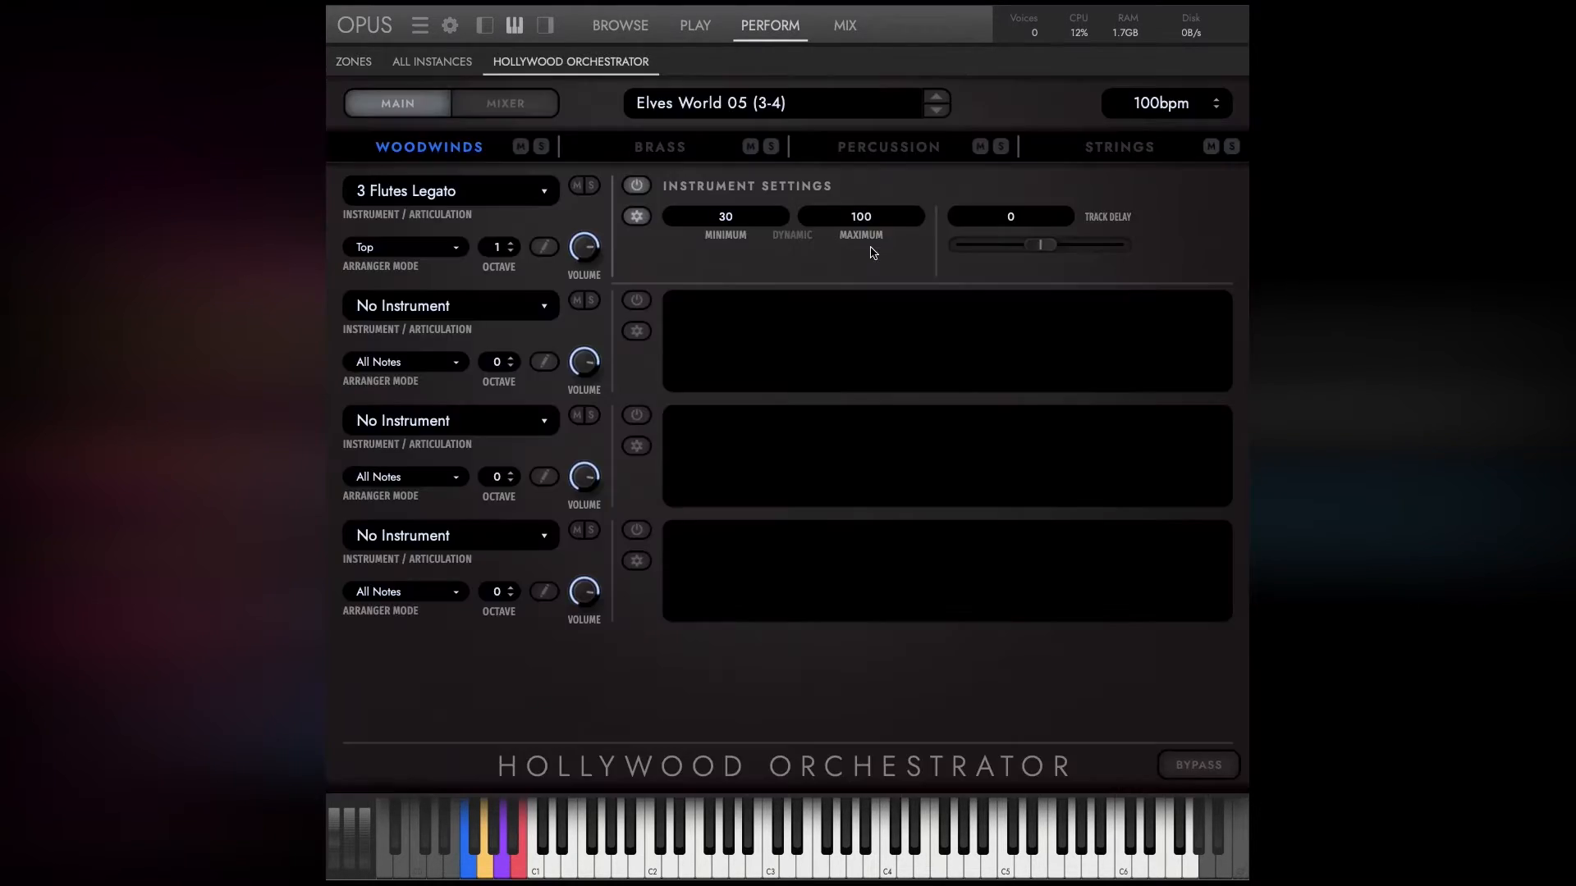
mouse_move(1040, 244)
left_mouse_down()
mouse_move(991, 252)
mouse_move(1031, 246)
left_mouse_up()
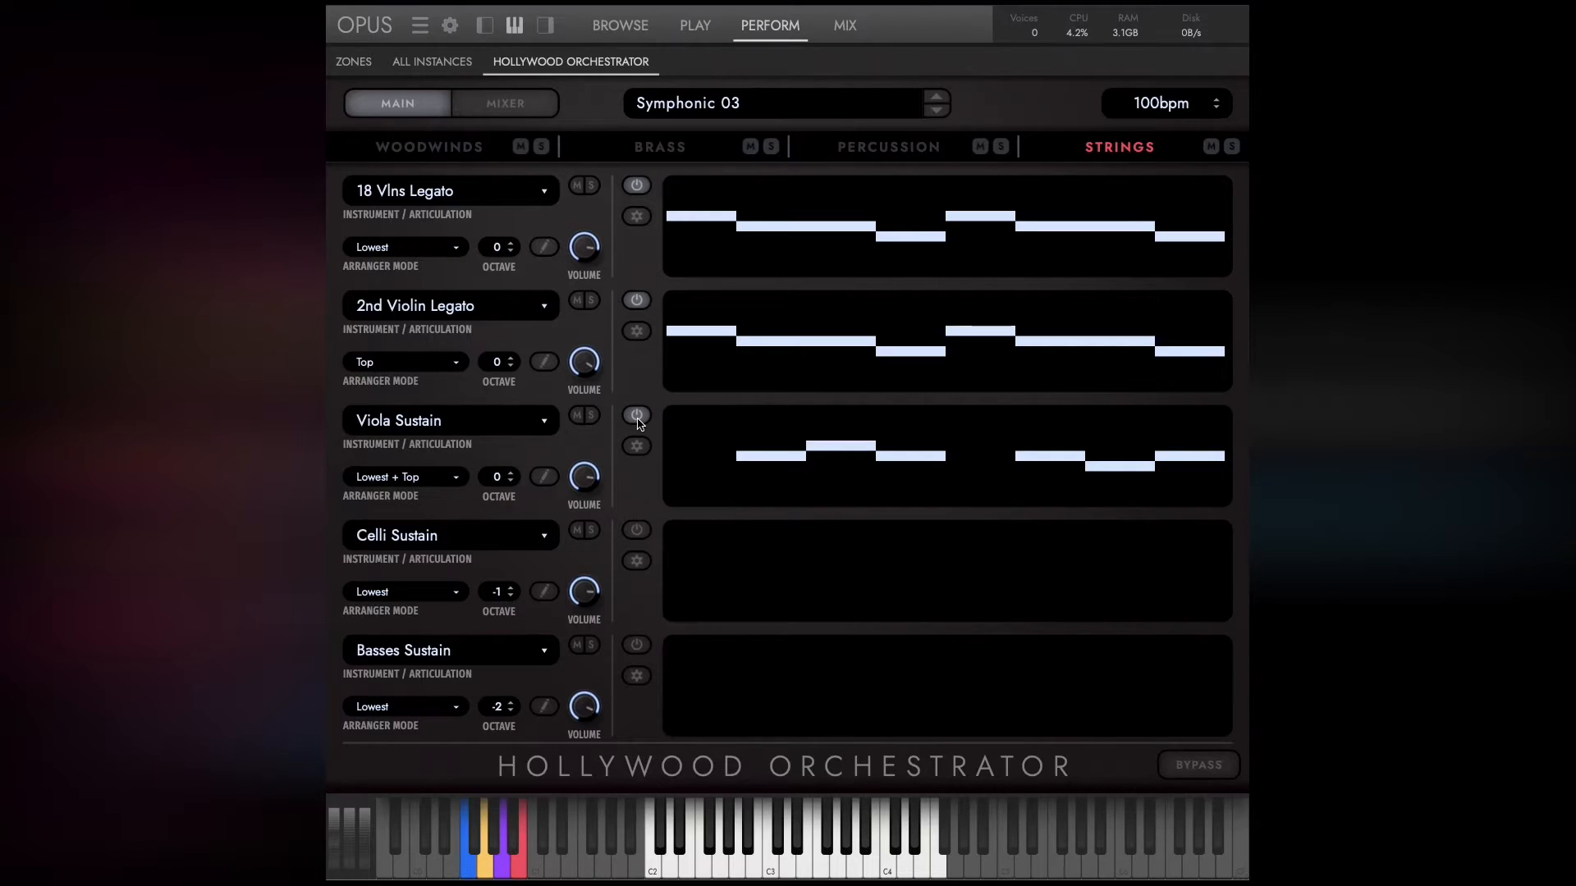
Open the note editor for Viola Sustain and activate the draw tool.
left_click(545, 477)
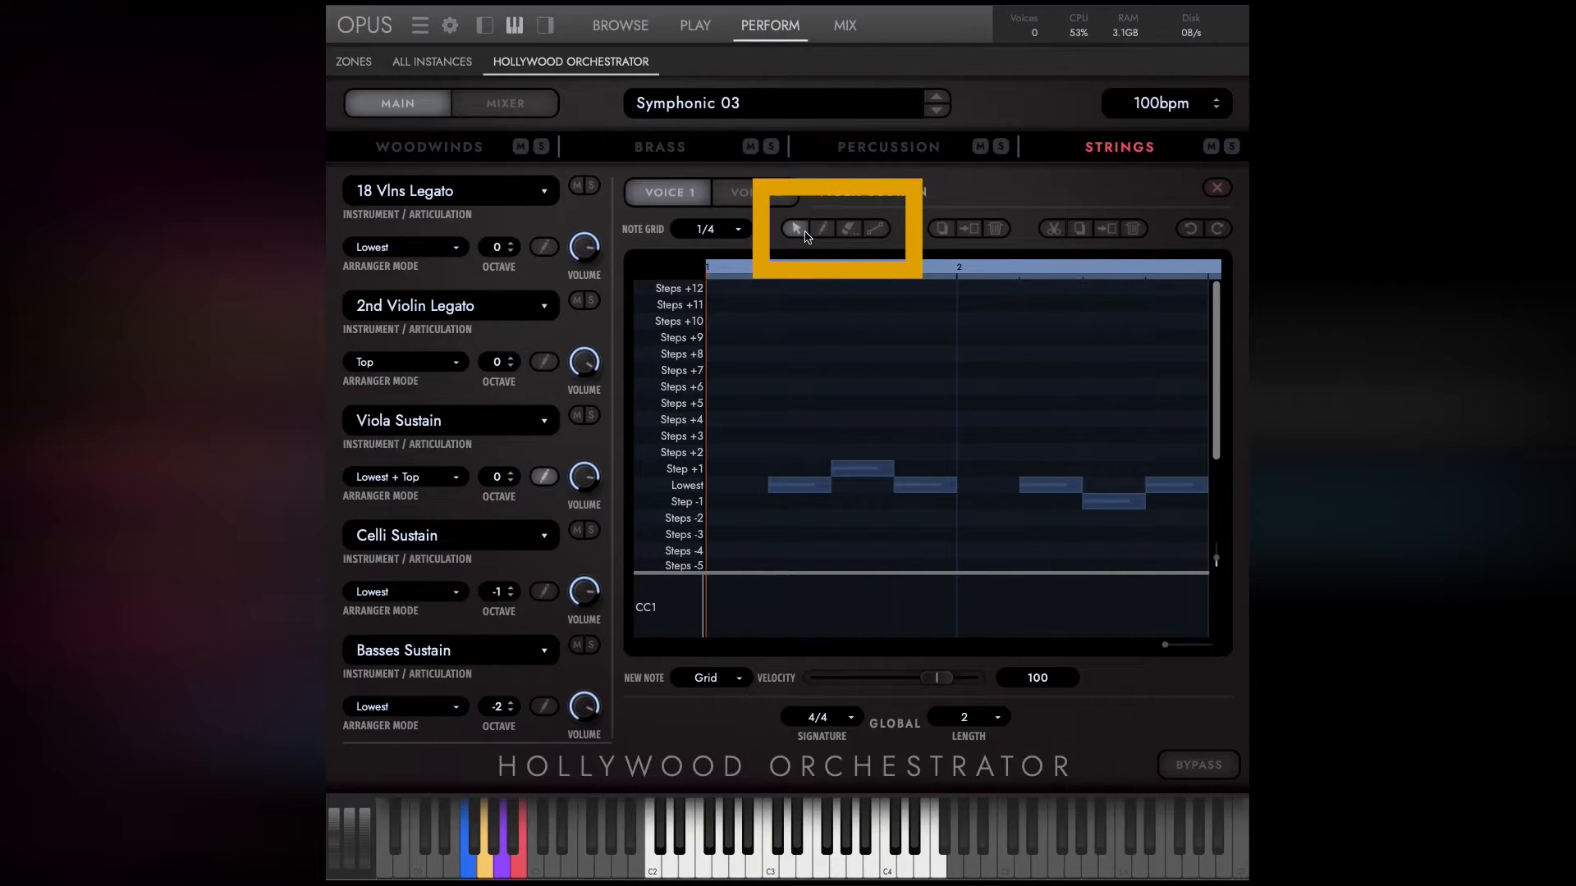
left_click(807, 436)
left_click(823, 236)
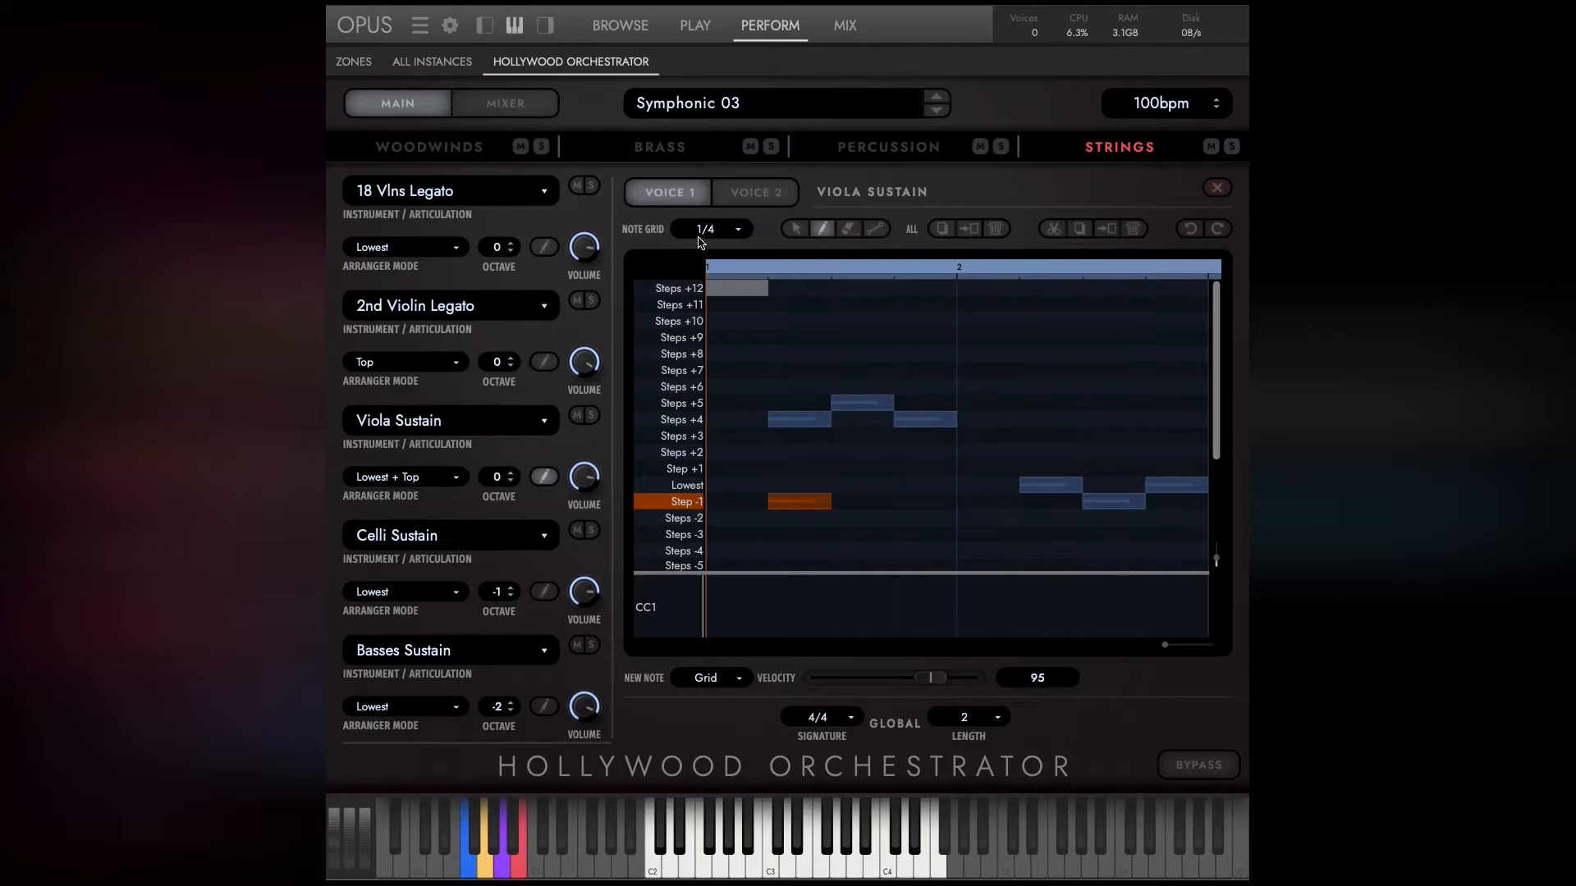
Try the 1/16 note grid, return it to 1/4 and draw a note about five beats long on Viola Sustain's Steps +9 row.
left_click(703, 232)
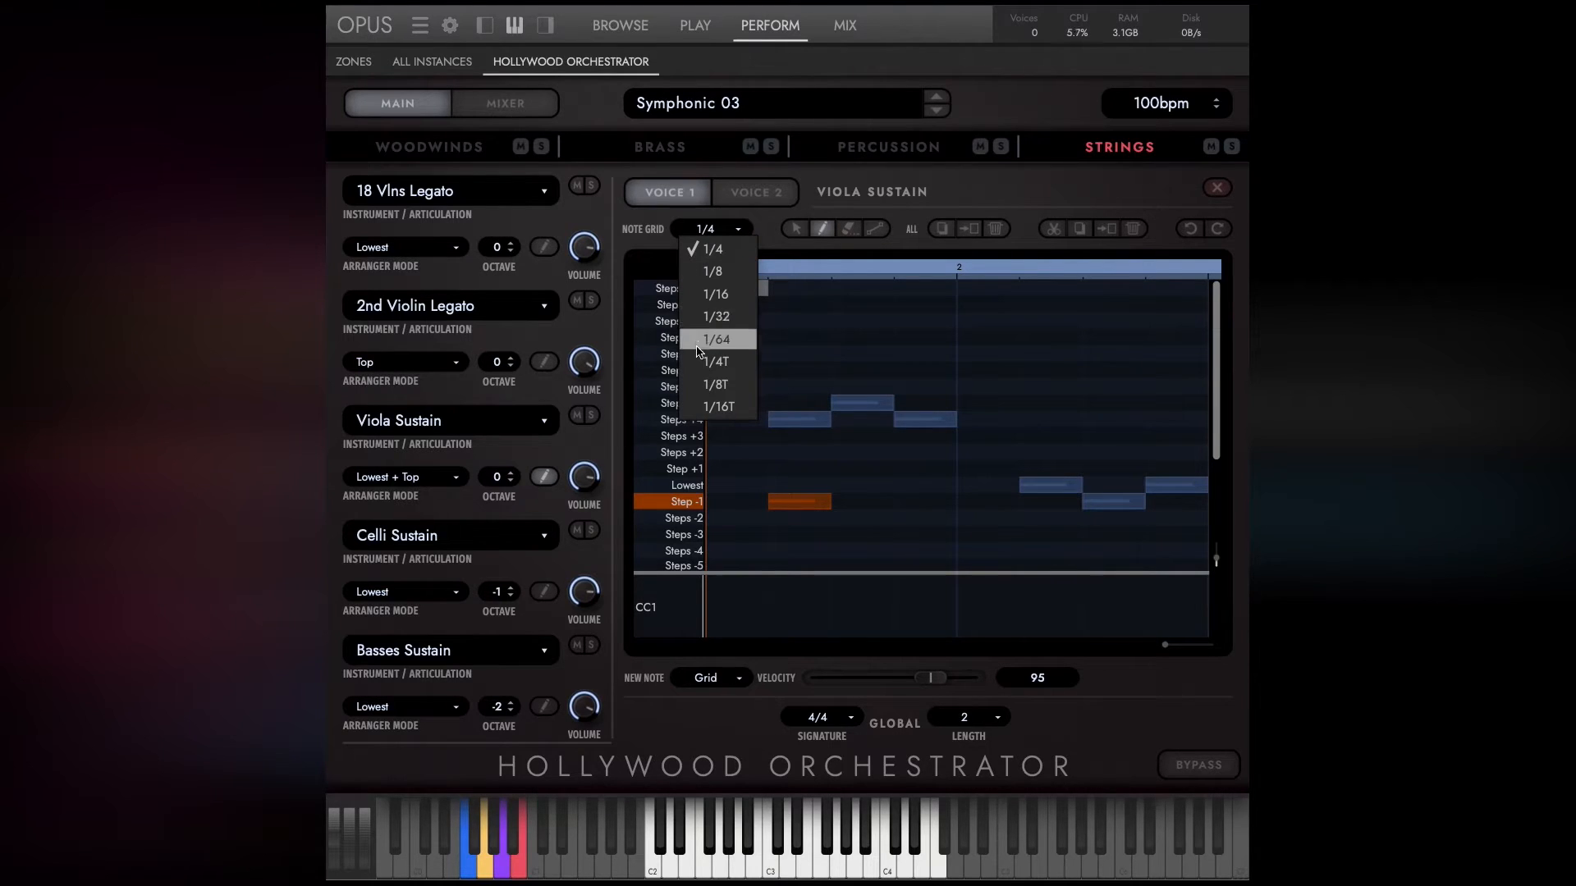
left_click(712, 295)
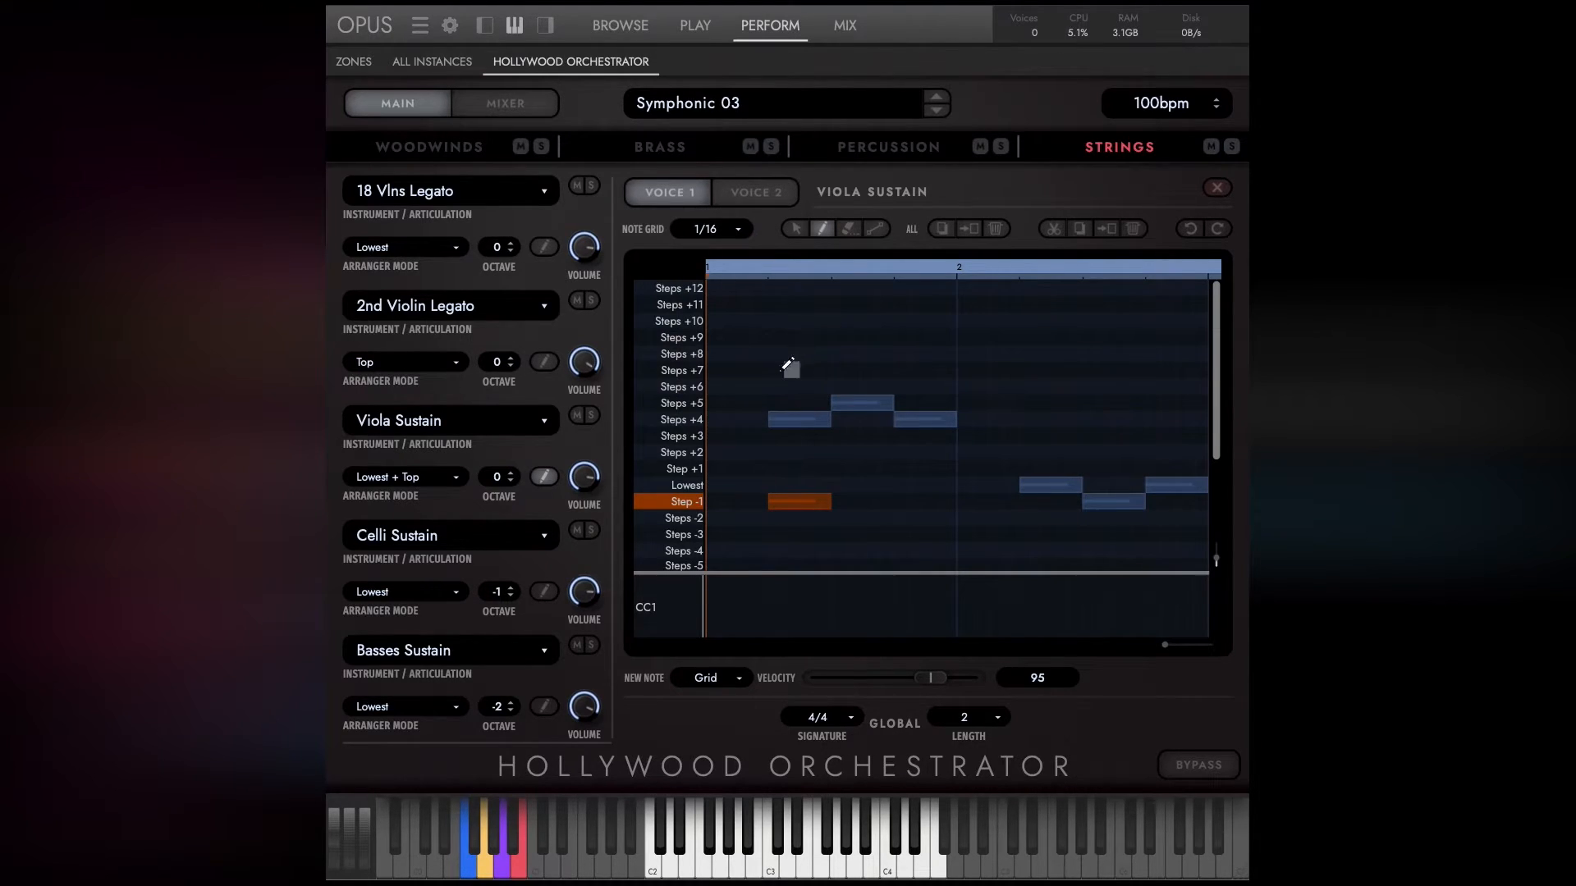
left_click(712, 229)
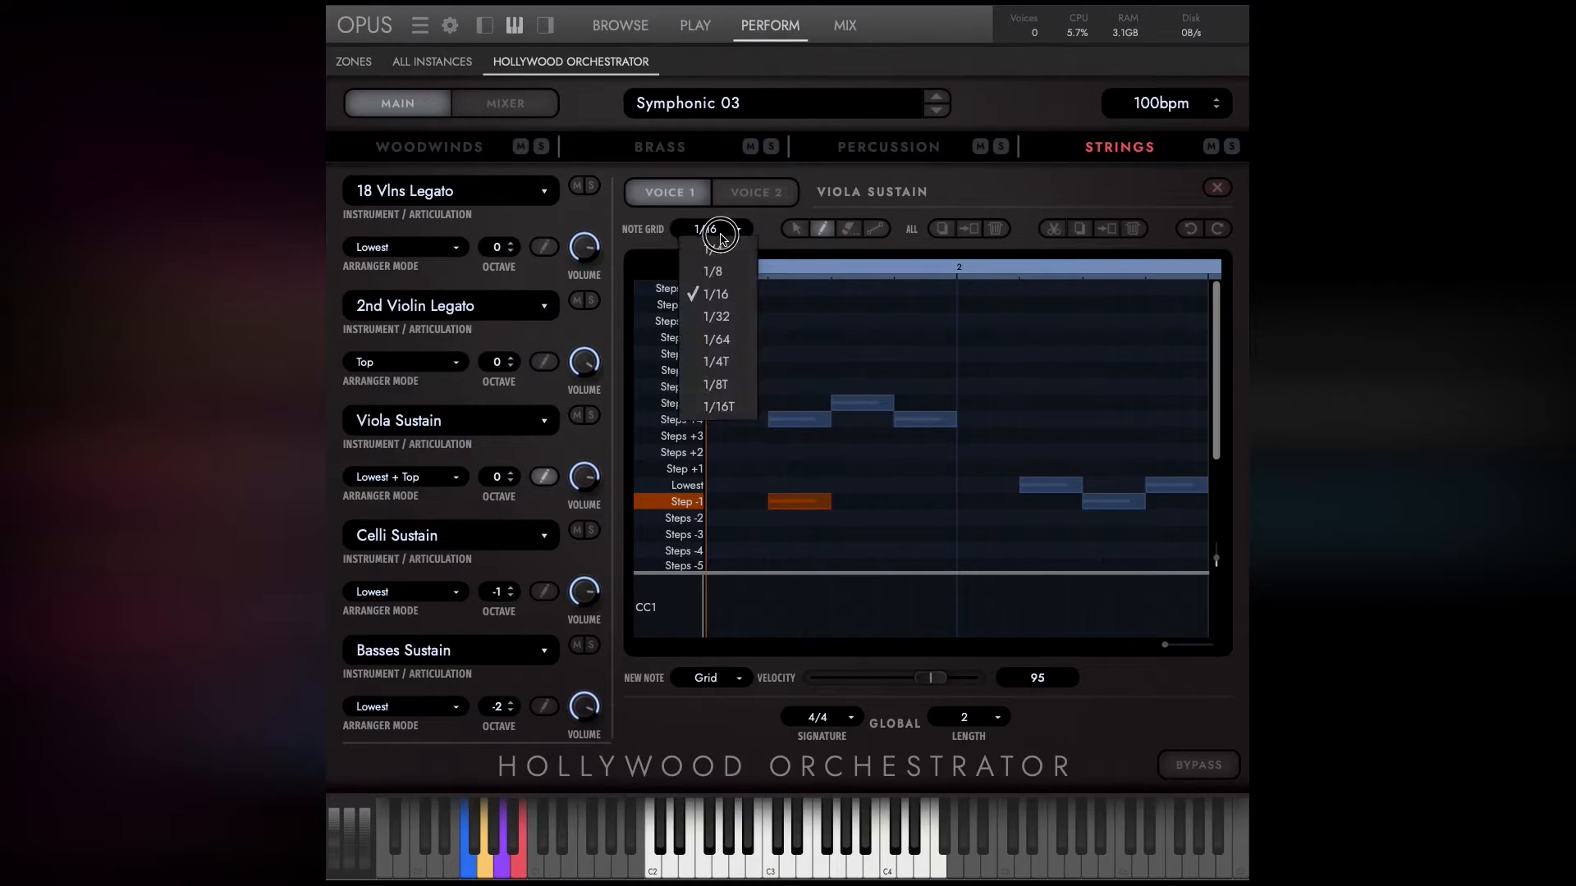
left_click(712, 246)
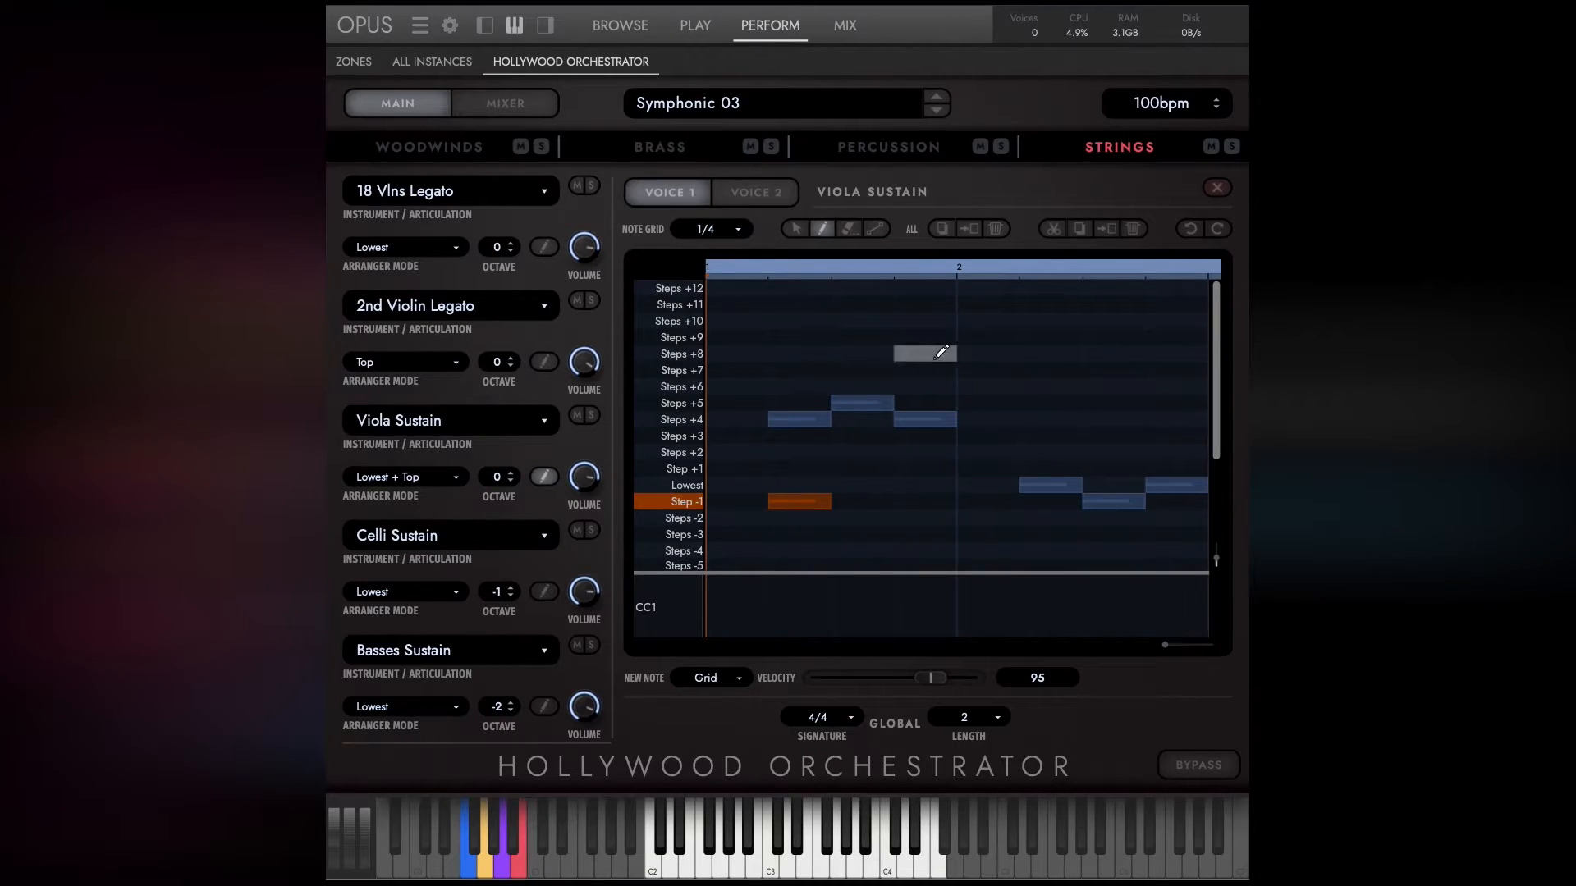
left_click_drag(758, 337, 1055, 336)
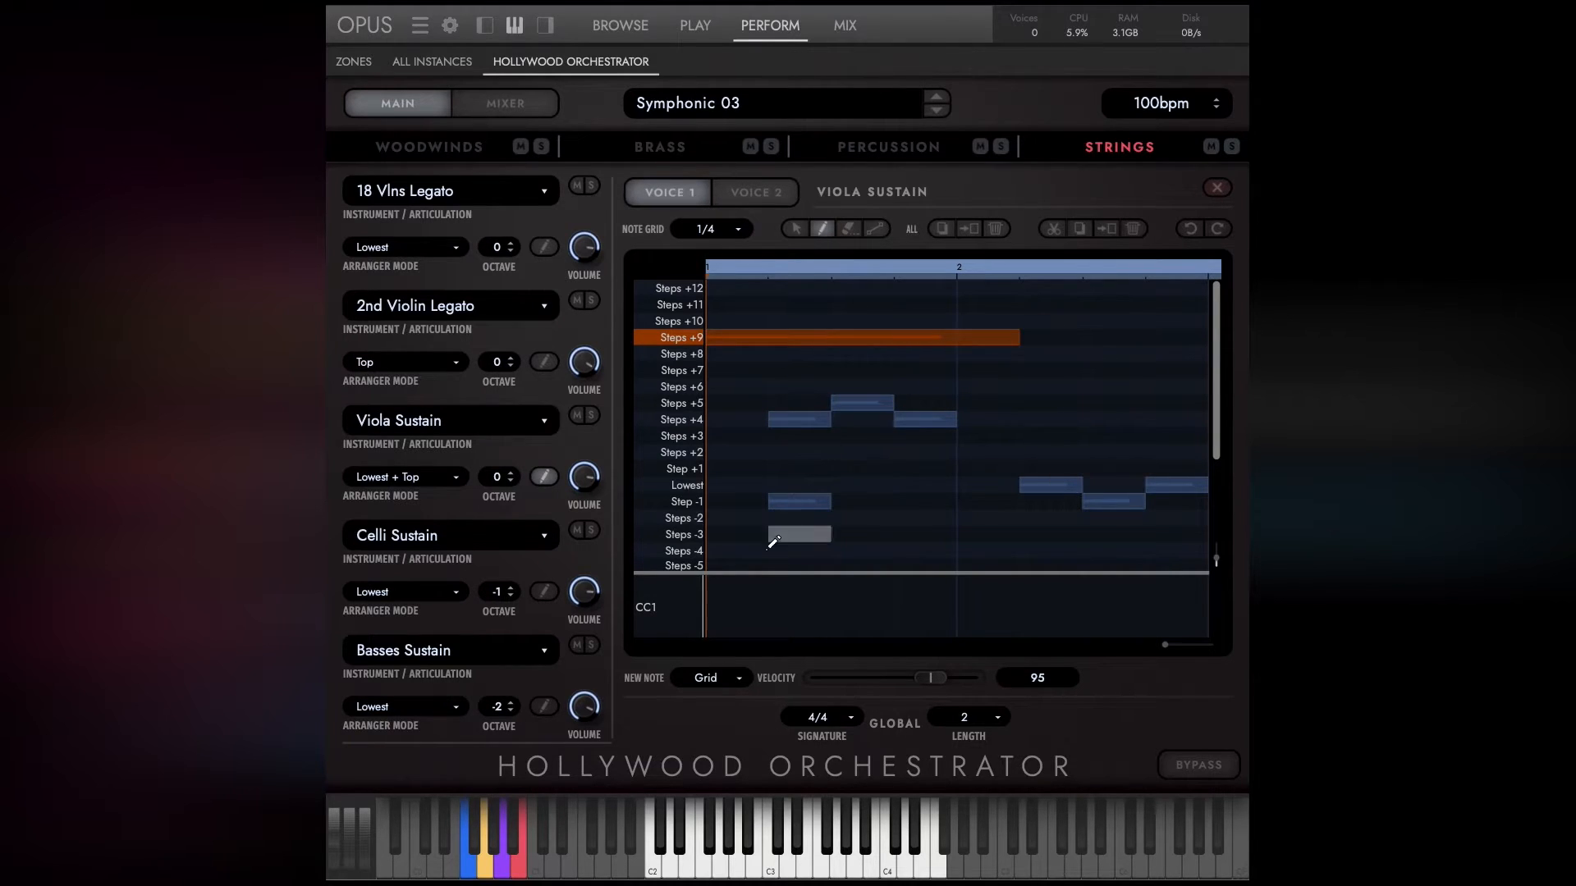
Set the new note length to 1/8 and draw short notes on the beats of the Steps -3 and Steps -2 rows.
left_click(713, 682)
left_click(712, 526)
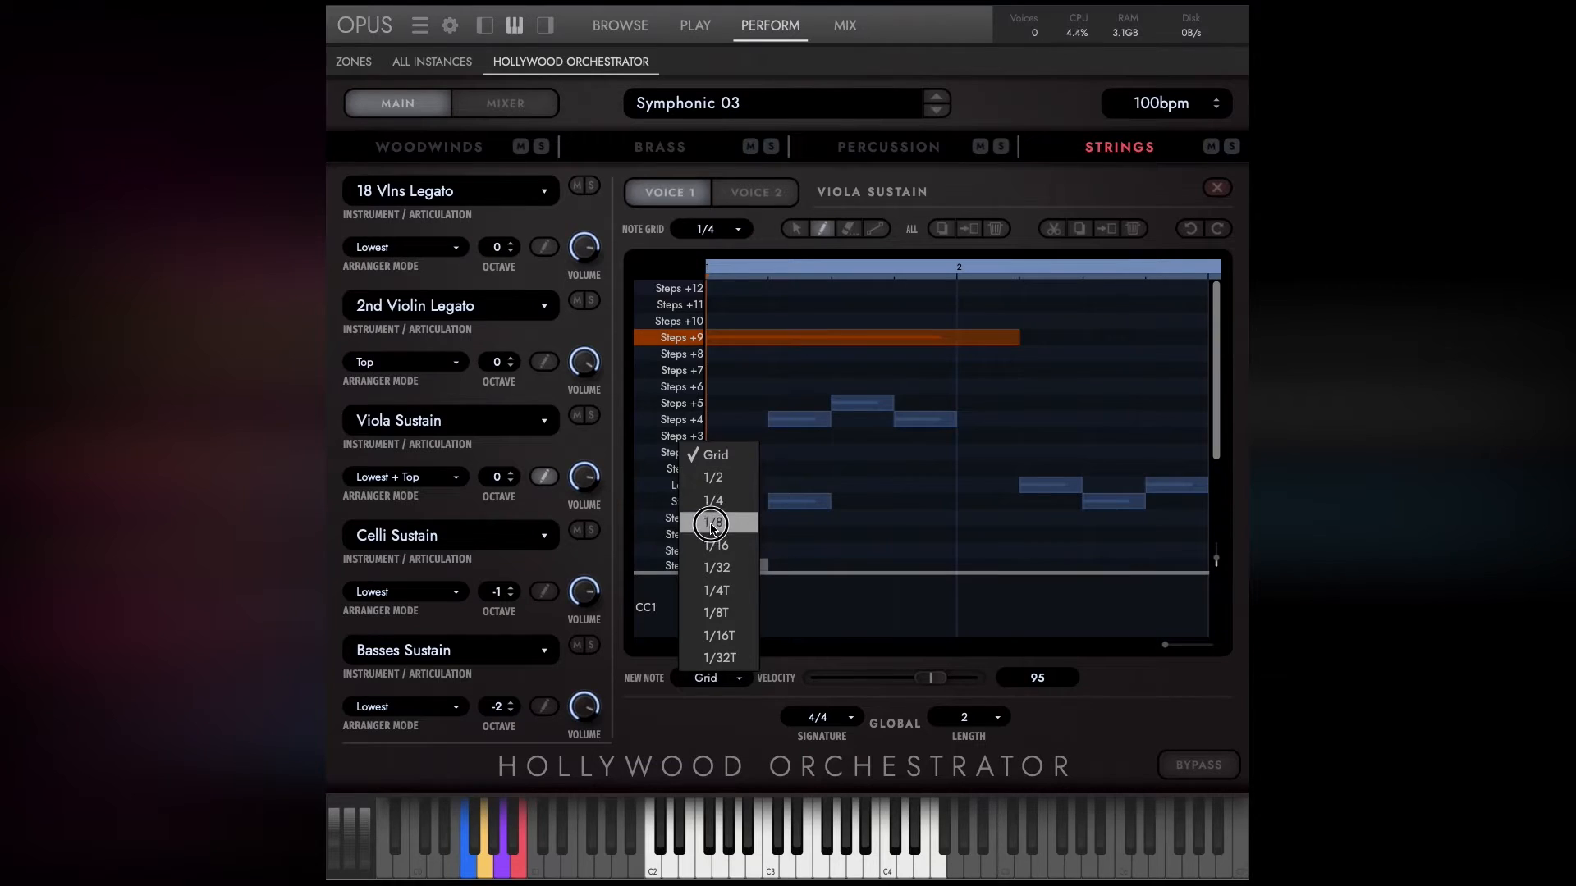
left_click(743, 534)
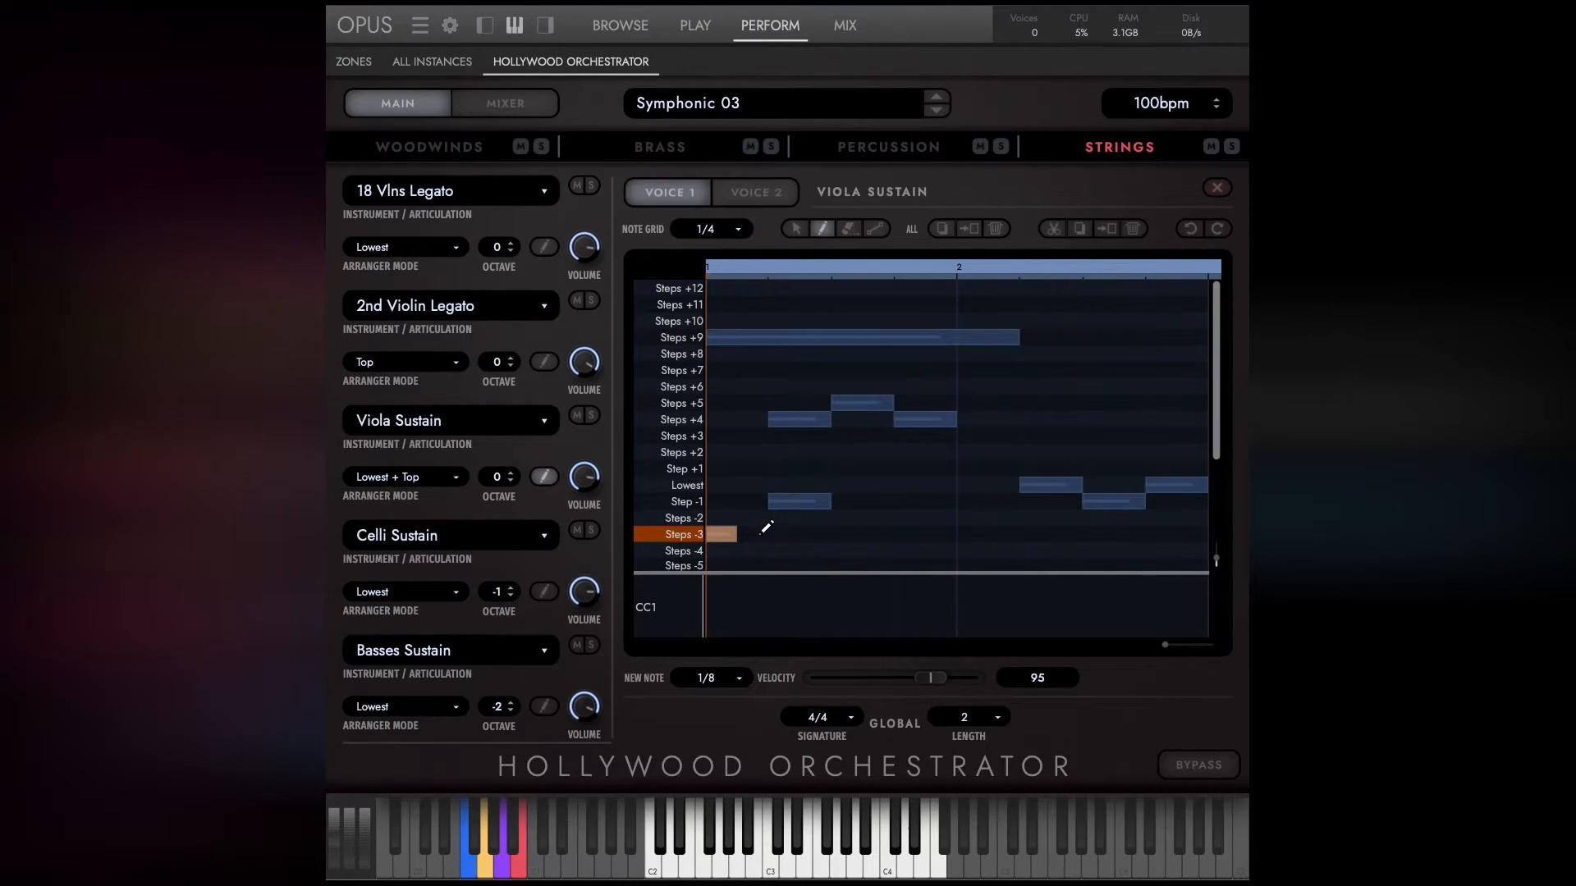
left_click(717, 689)
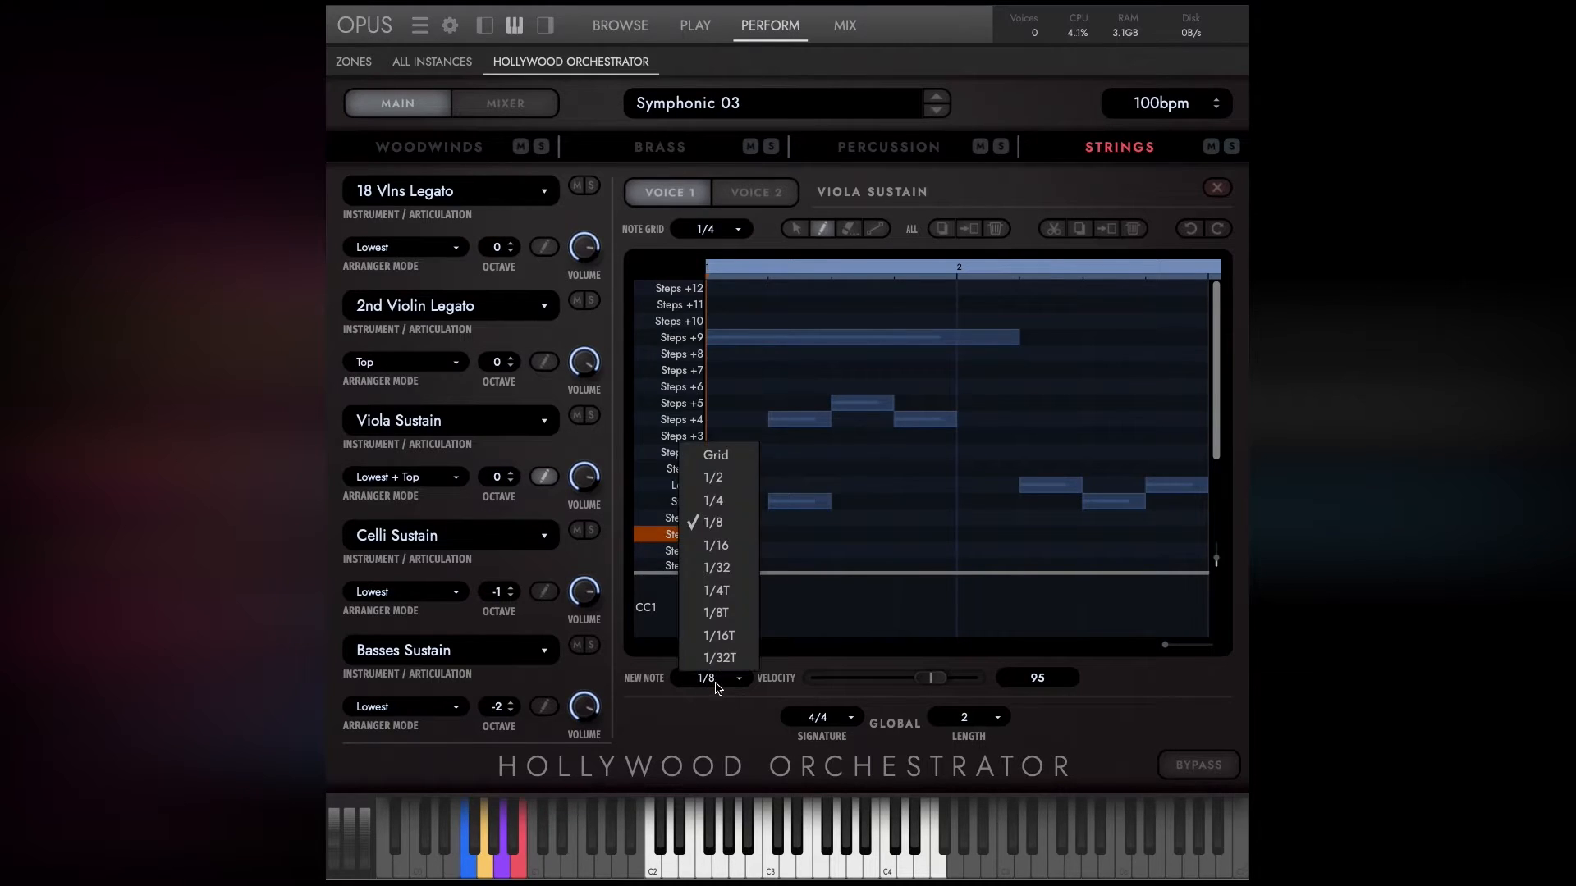
left_click(739, 525)
left_click(784, 534)
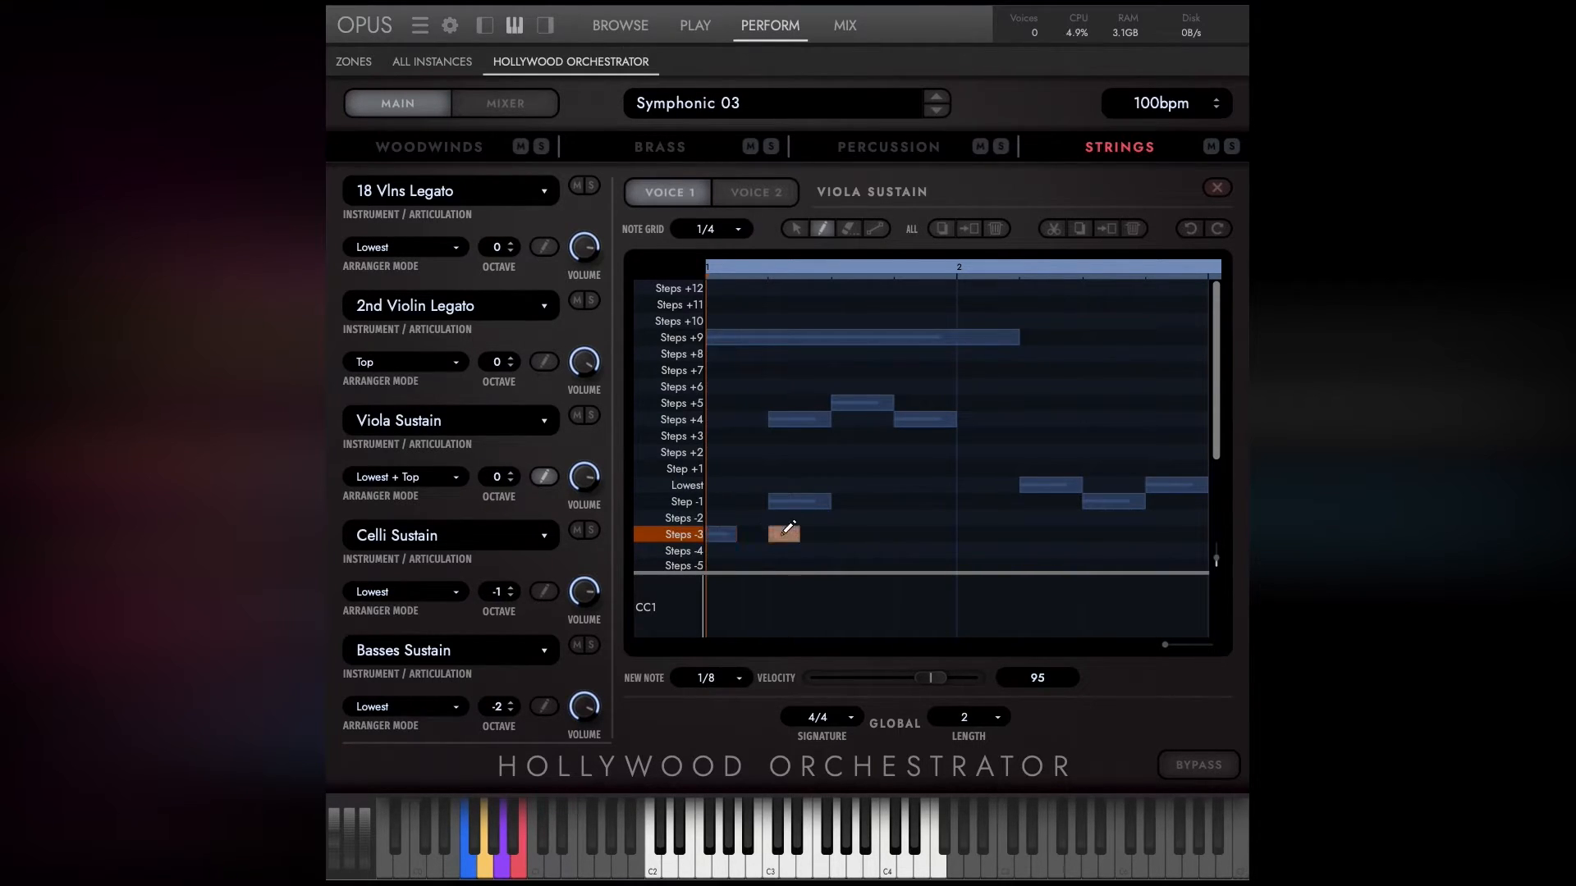
left_click(878, 533)
left_click(907, 533)
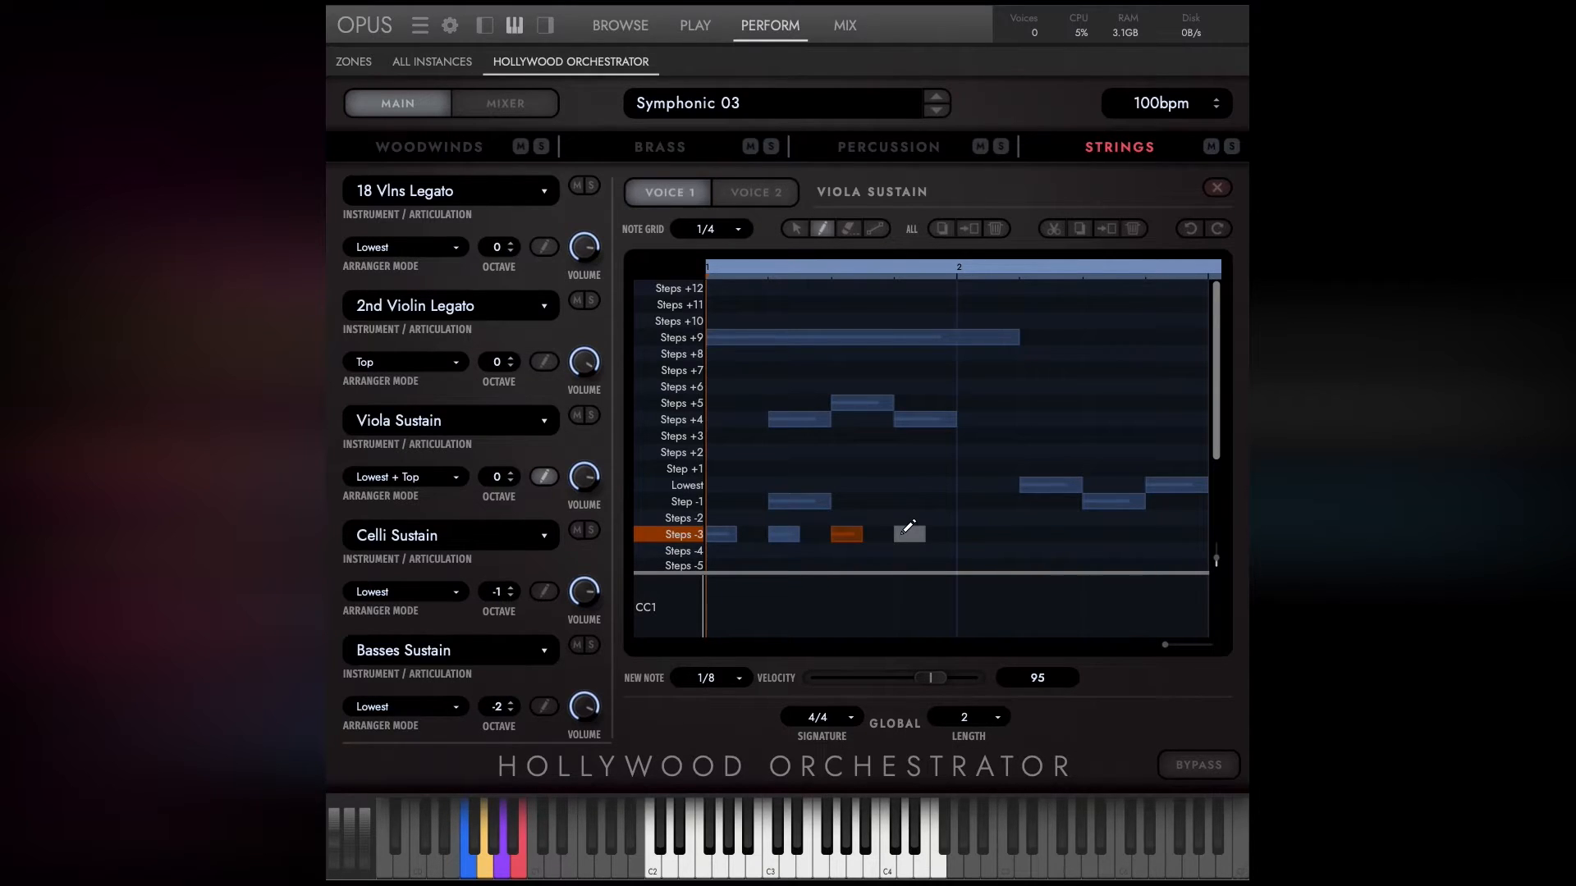
left_click(908, 518)
left_click(973, 517)
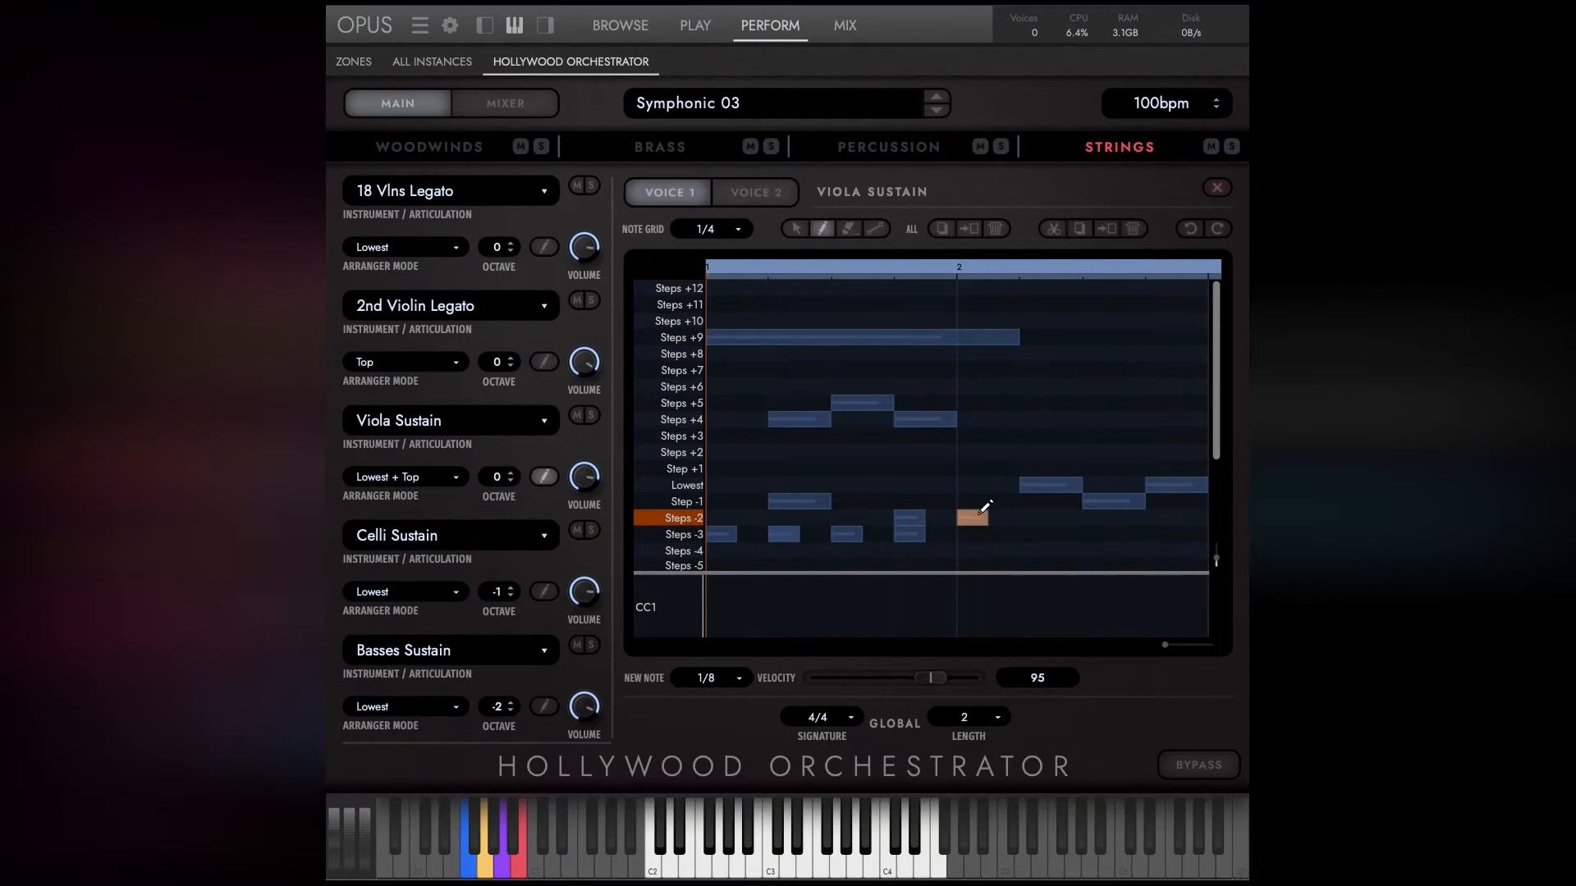
Draw a note about one and a half beats long from beat 3 on the Lowest row and lower its velocity to 74.
left_click(847, 485)
left_click_drag(932, 484, 841, 485)
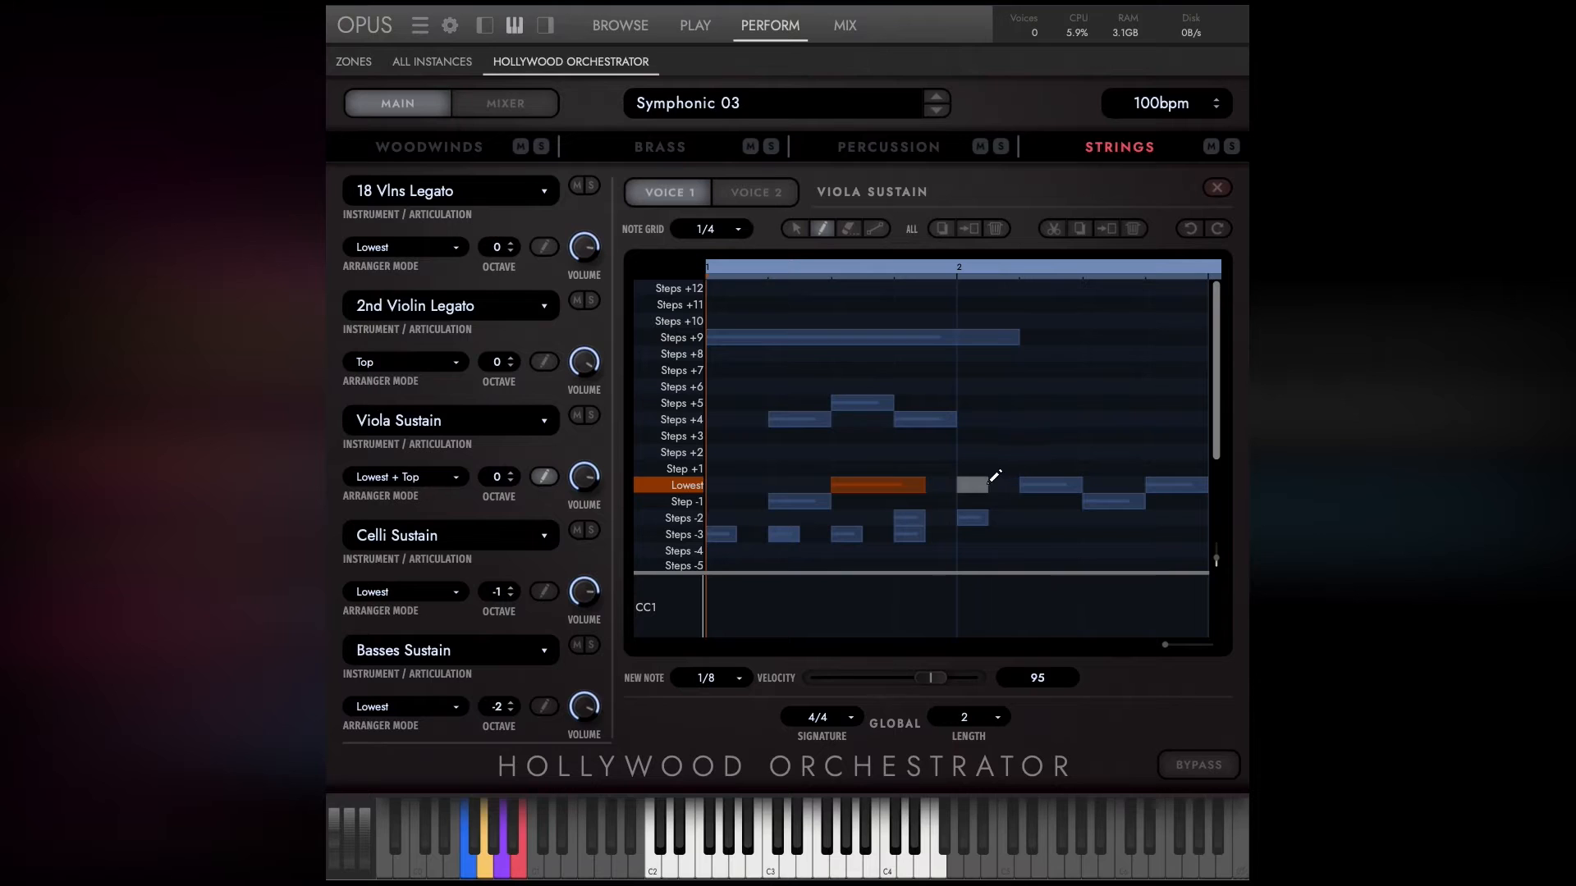
mouse_move(931, 677)
left_mouse_down()
mouse_move(851, 678)
mouse_move(927, 678)
left_mouse_up()
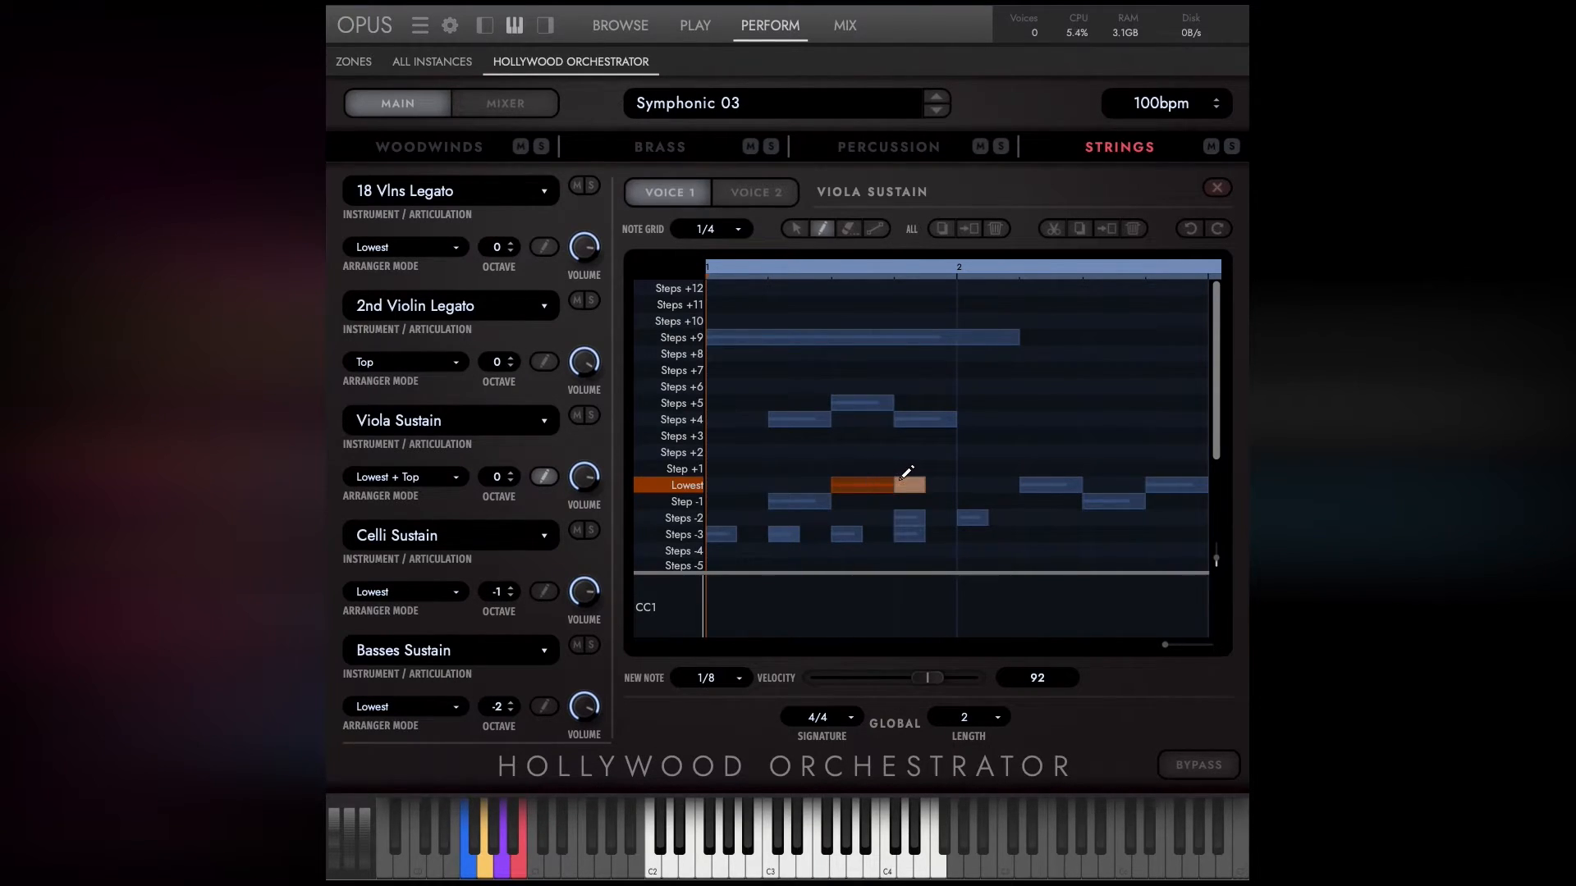
left_click_drag(930, 678, 872, 679)
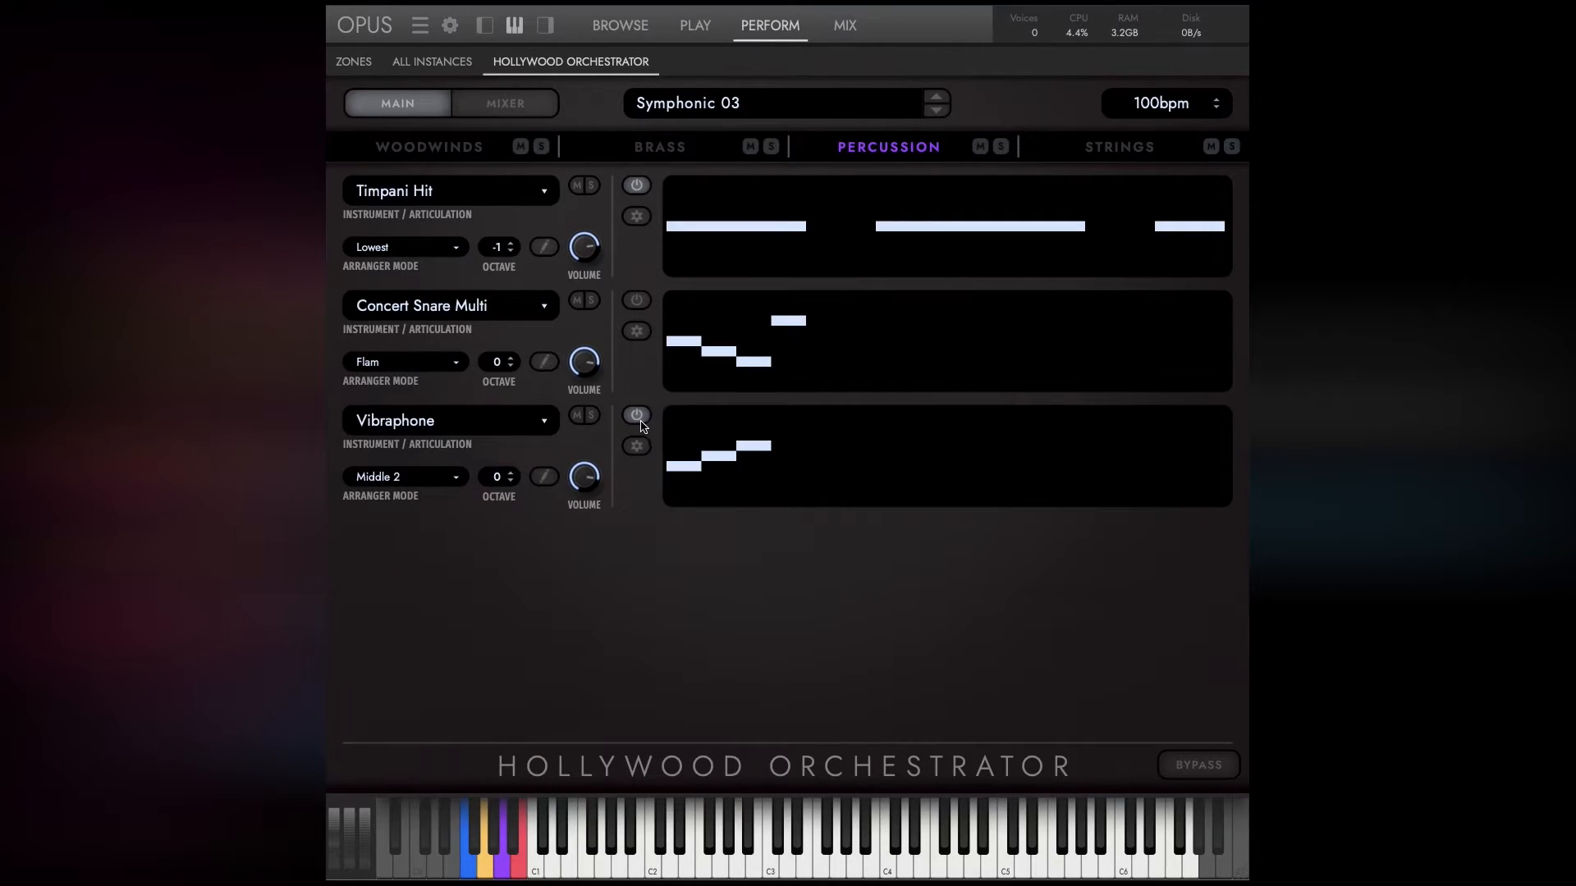
In the Vibraphone note editor, lengthen all three notes to about four and a half beats and set their velocity to 33.
left_click(545, 477)
left_click_drag(814, 441, 694, 502)
mouse_move(925, 678)
left_mouse_down()
mouse_move(837, 678)
mouse_move(936, 678)
left_mouse_up()
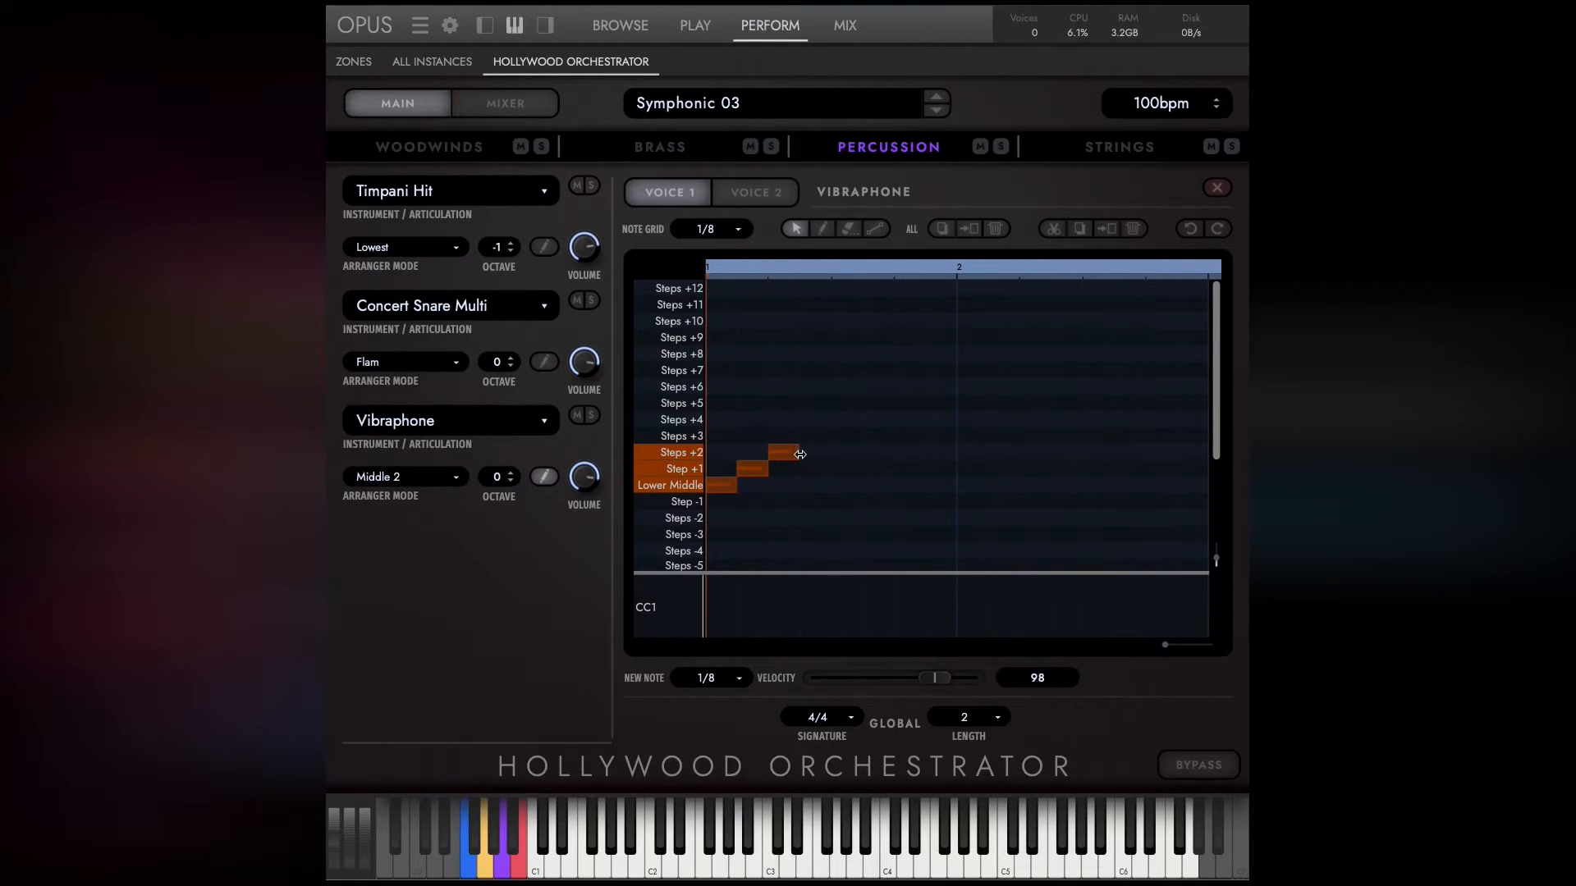
left_click_drag(795, 452, 1085, 451)
mouse_move(949, 688)
left_mouse_down()
mouse_move(844, 670)
mouse_move(928, 672)
mouse_move(837, 678)
mouse_move(900, 693)
mouse_move(852, 691)
left_mouse_up()
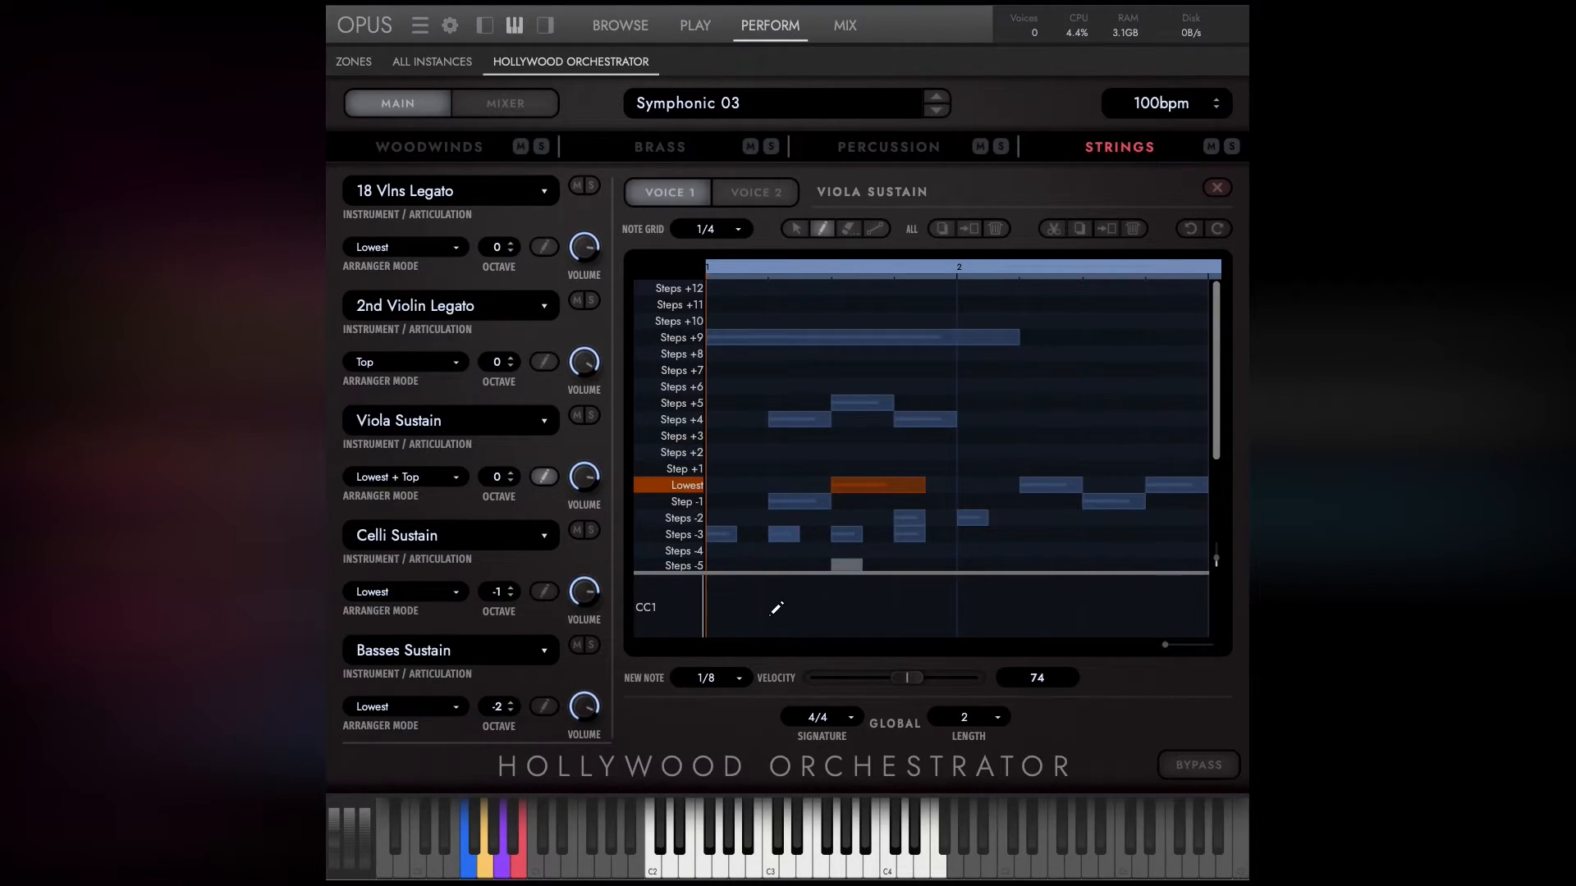
Draw a wavy CC1 curve across the Viola Sustain sequence and reshape it into straight ramps with the line tool.
left_click_drag(716, 607, 1199, 613)
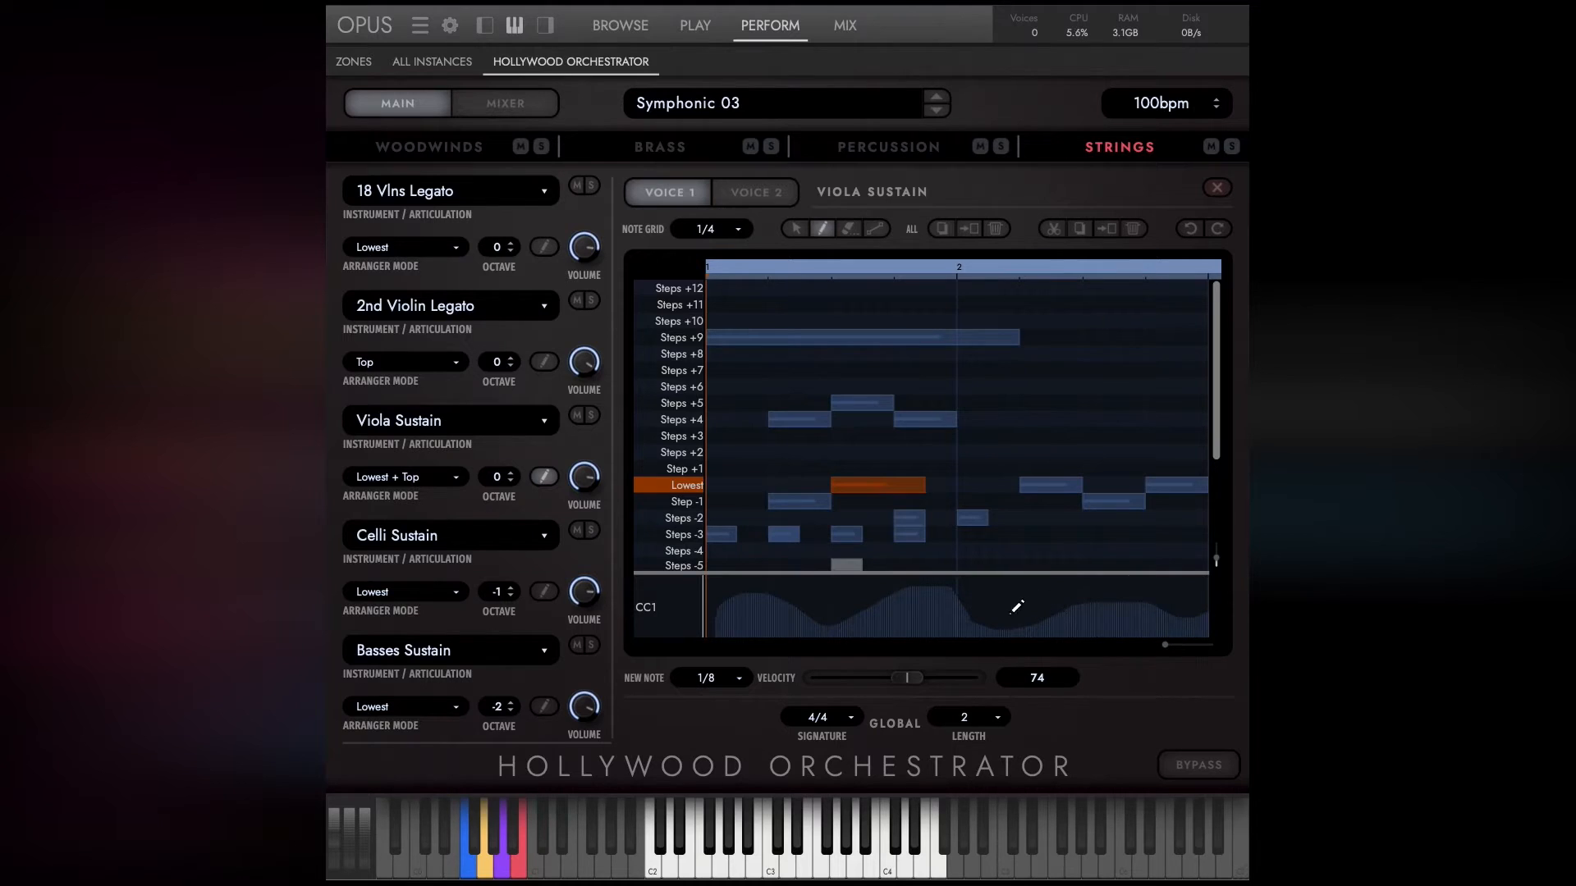
left_click(878, 234)
mouse_move(727, 586)
left_mouse_down()
mouse_move(917, 619)
mouse_move(1157, 578)
left_mouse_up()
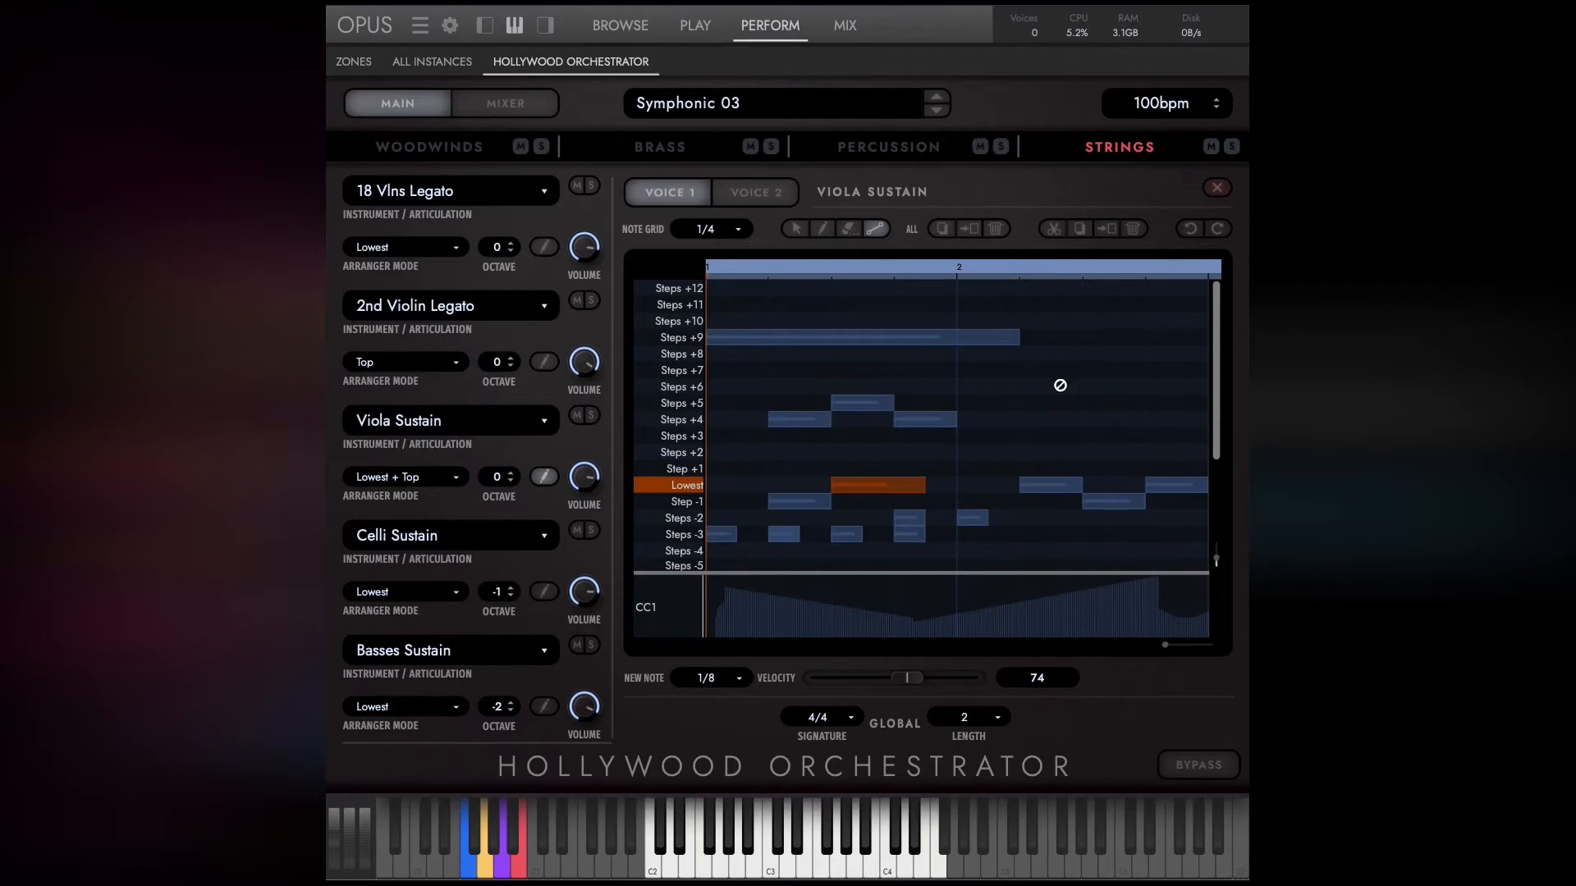
Erase parts of the first-bar CC1 curve, the long first-bar note on the Lowest row and the beat 4 note on Steps +4.
left_click(848, 230)
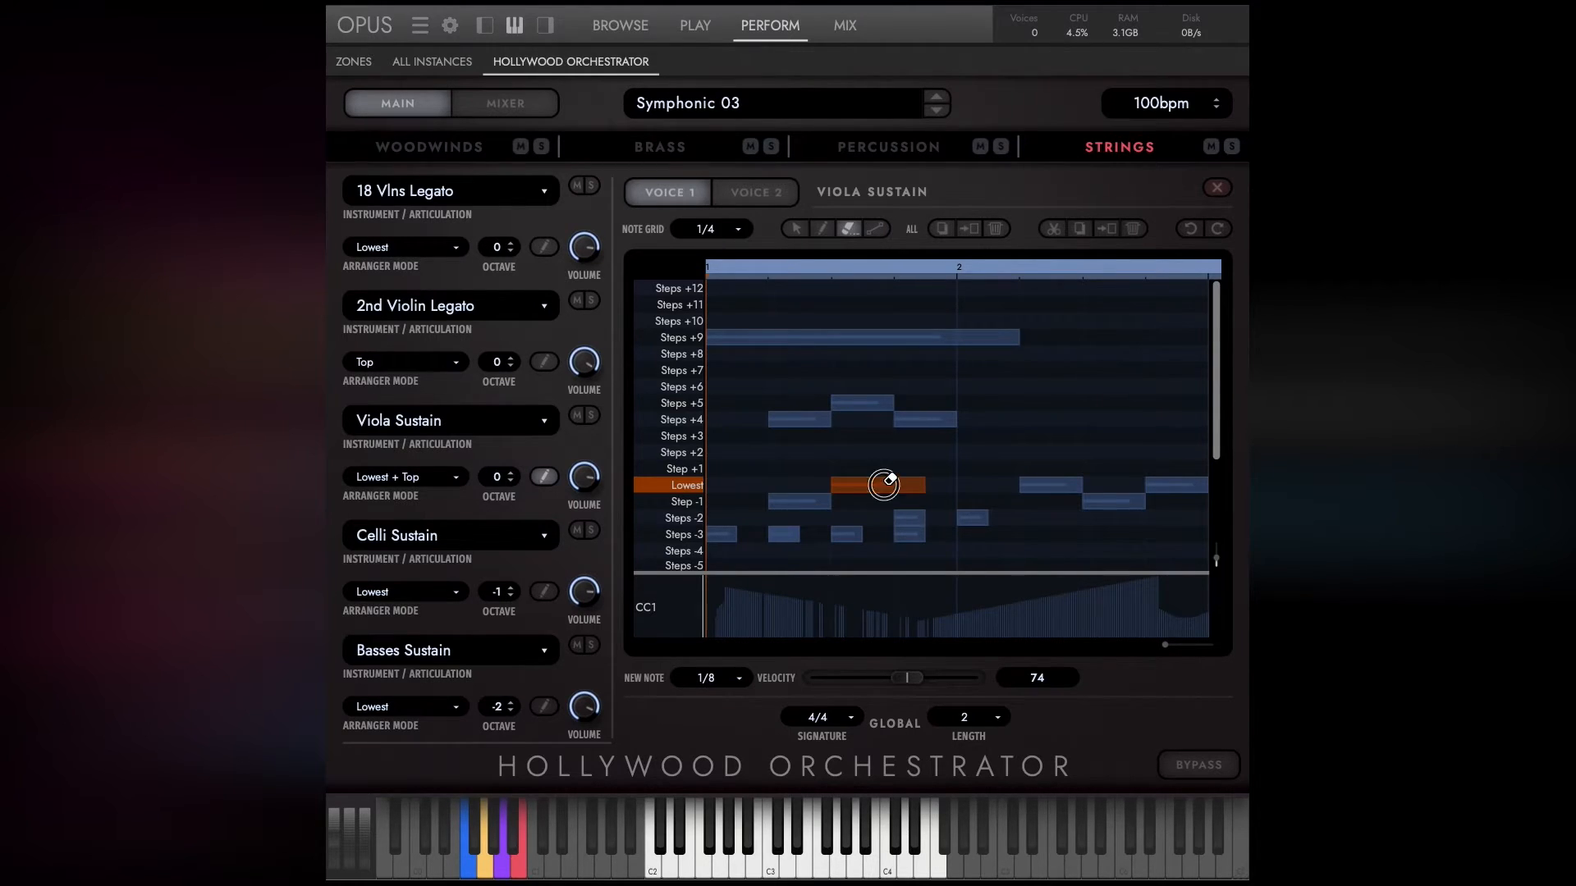
left_click(886, 485)
left_click(925, 417)
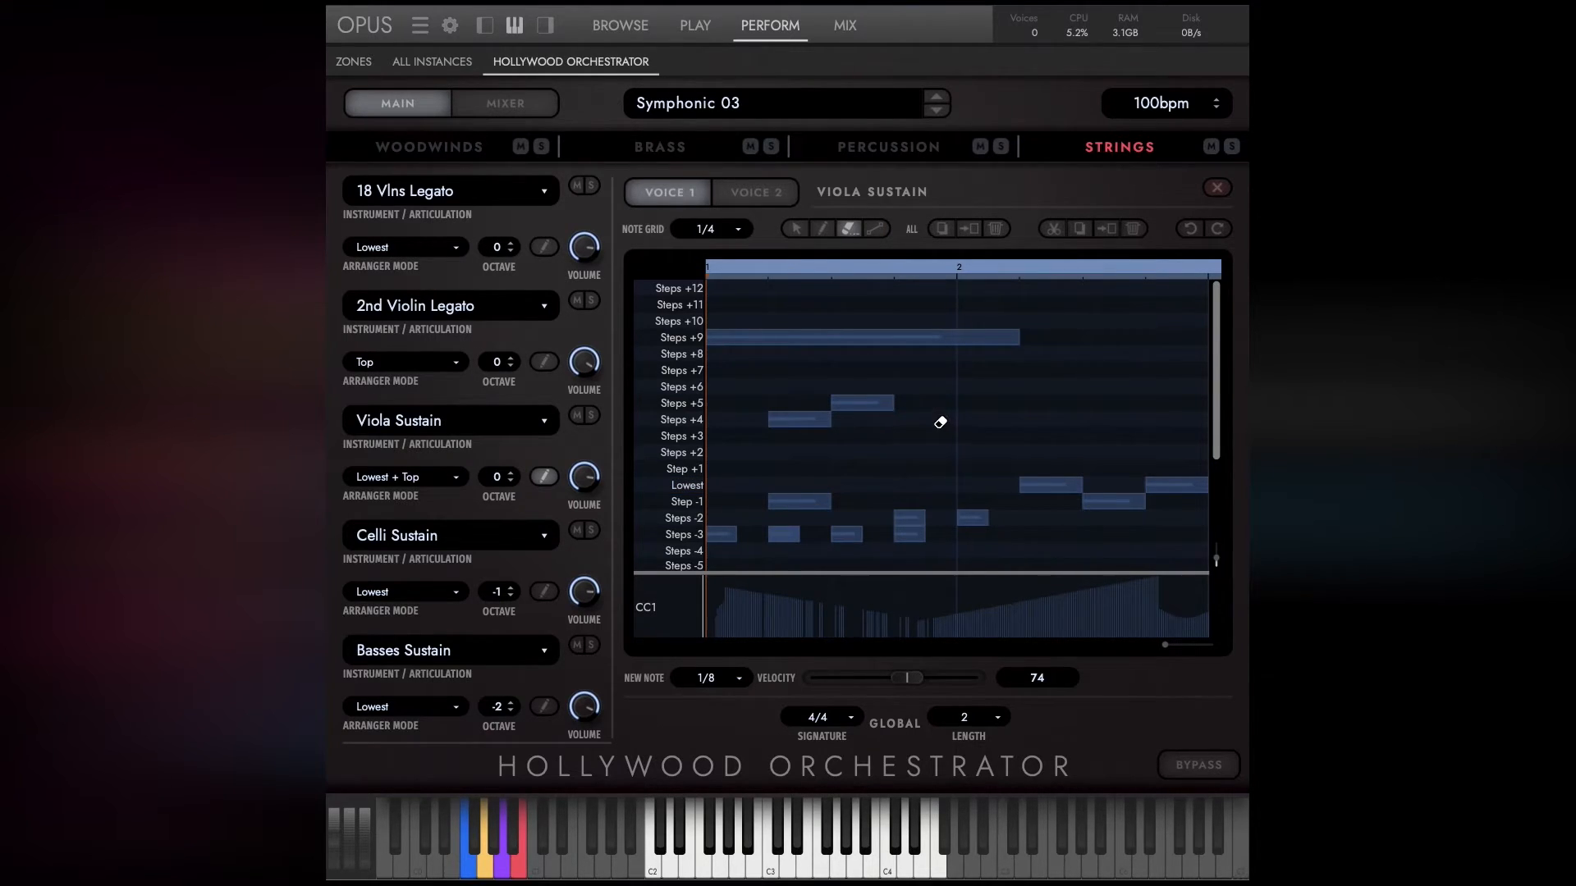
Select the first-bar notes of Viola Sustain and copy all of its notes and CC1 data.
left_click(795, 229)
left_click_drag(798, 306, 982, 534)
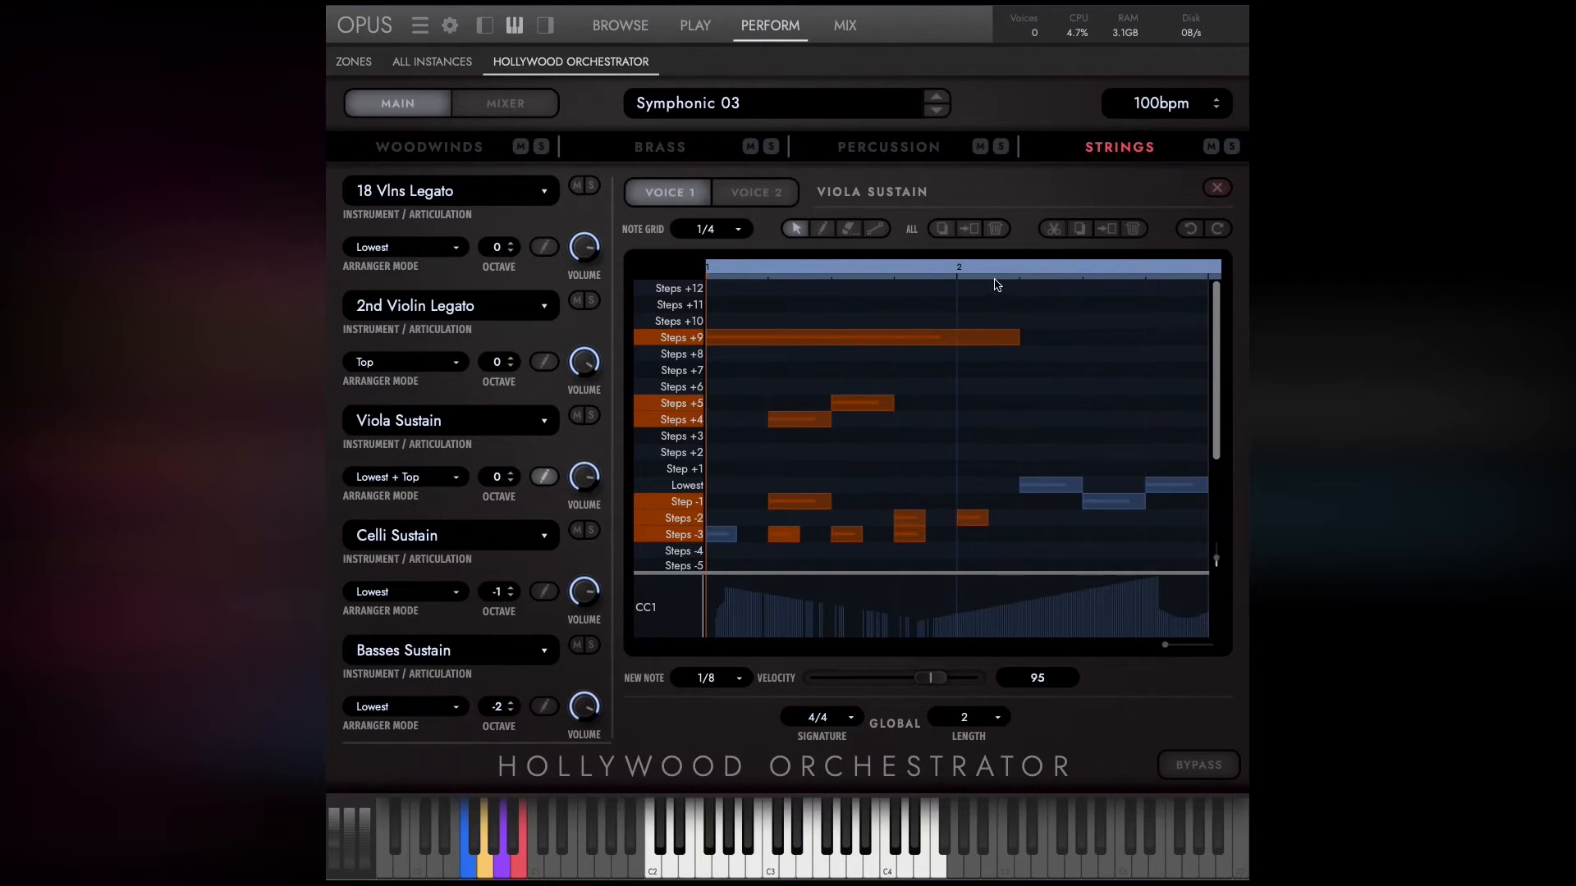
left_click(944, 233)
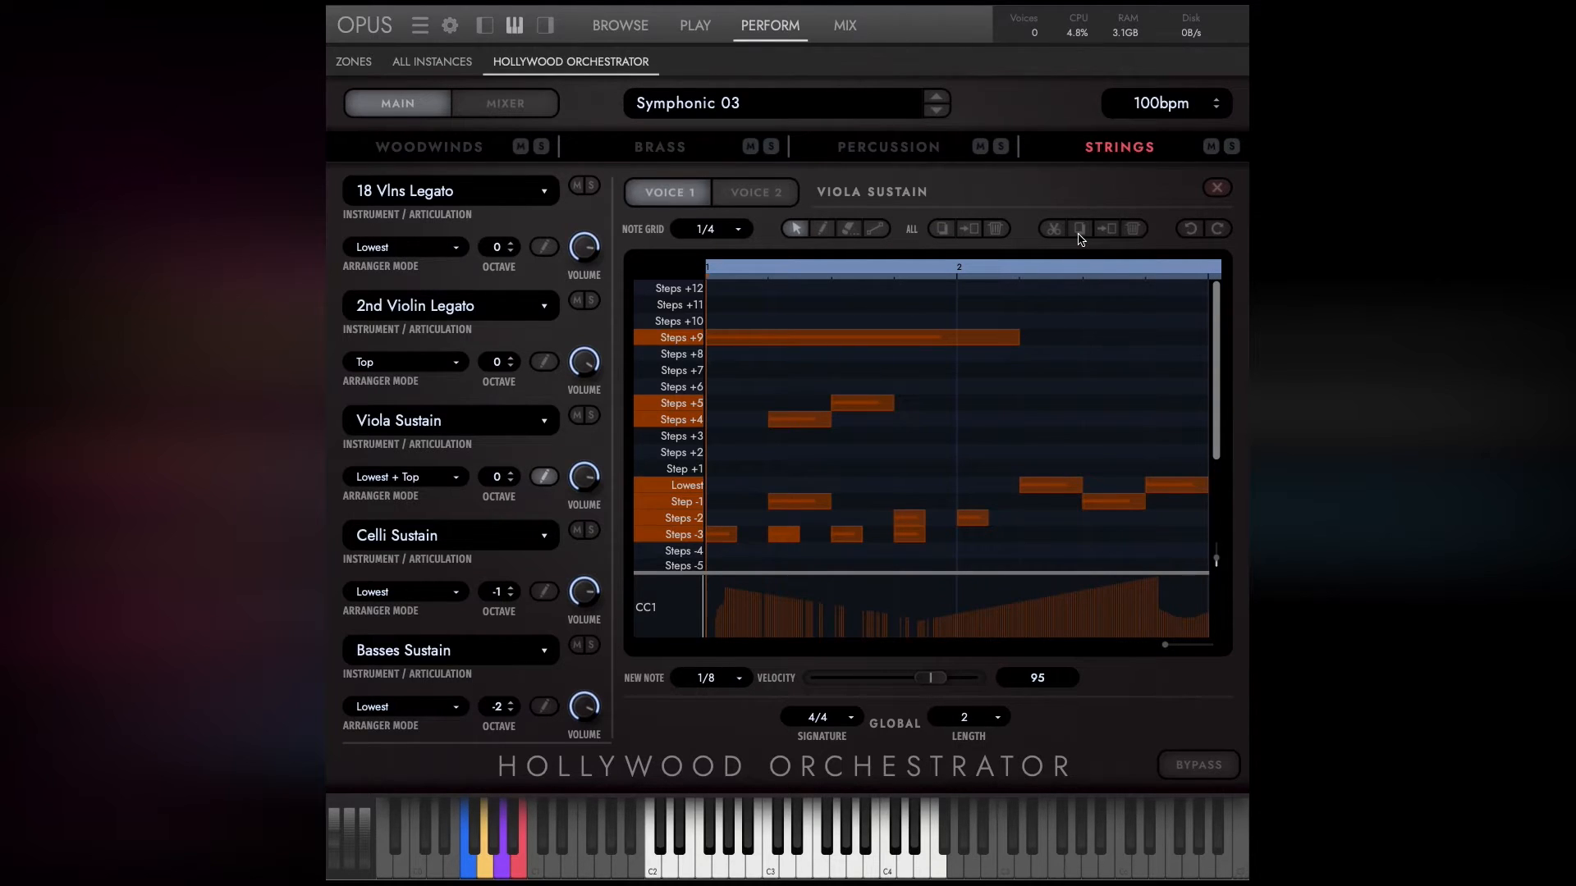
Replace 2nd Violin Legato's notes with Viola Sustain's first two second-bar notes, placed from the start of bar 2.
left_click_drag(966, 378, 1110, 504)
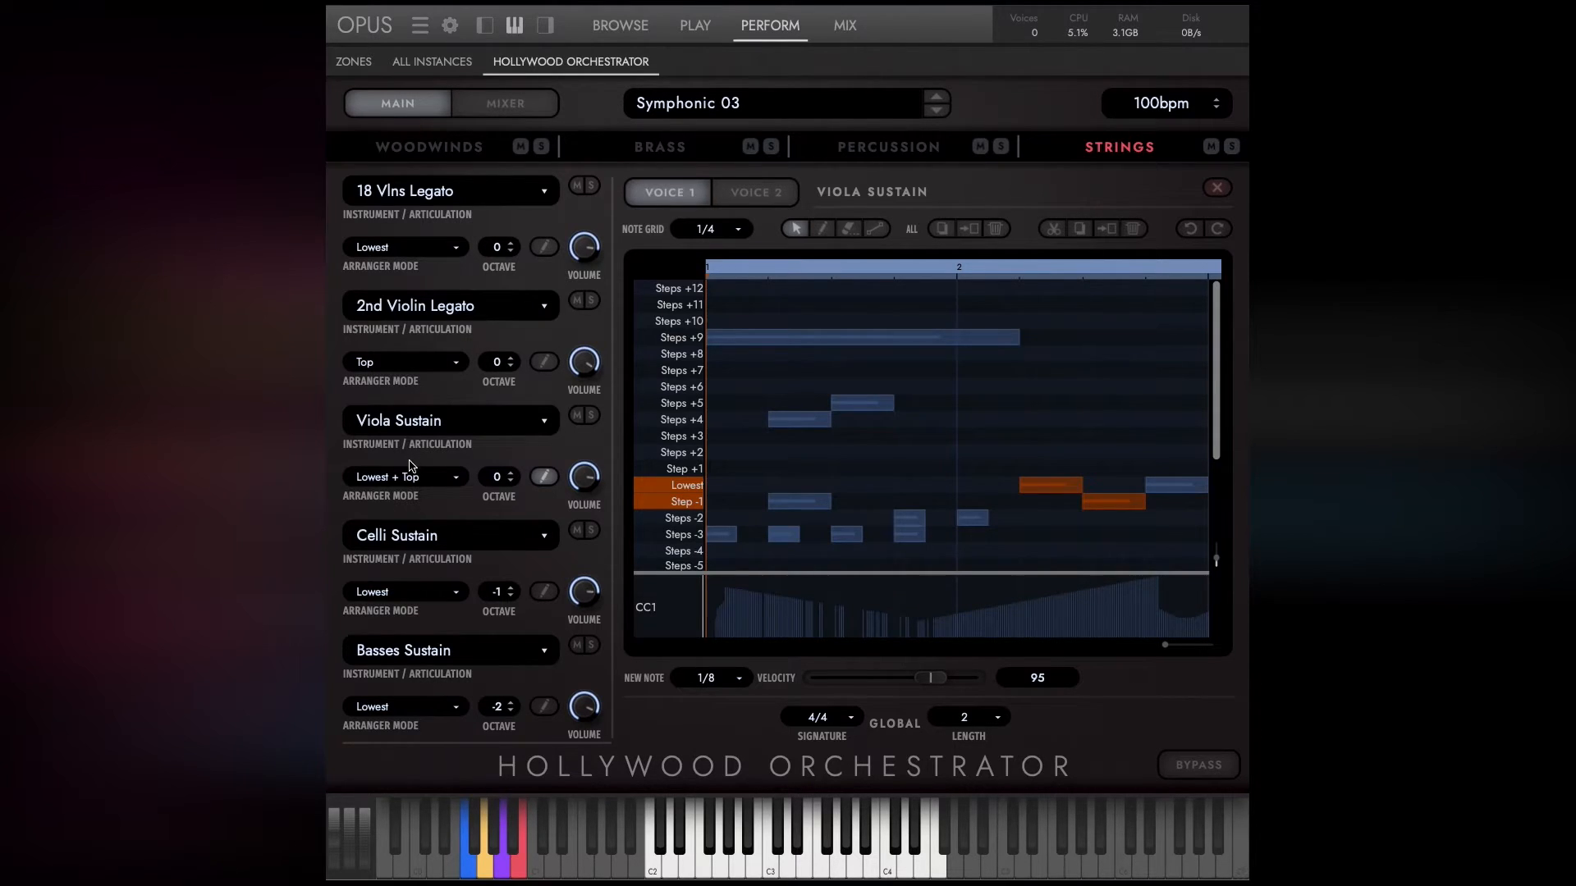
left_click(543, 362)
left_click(997, 229)
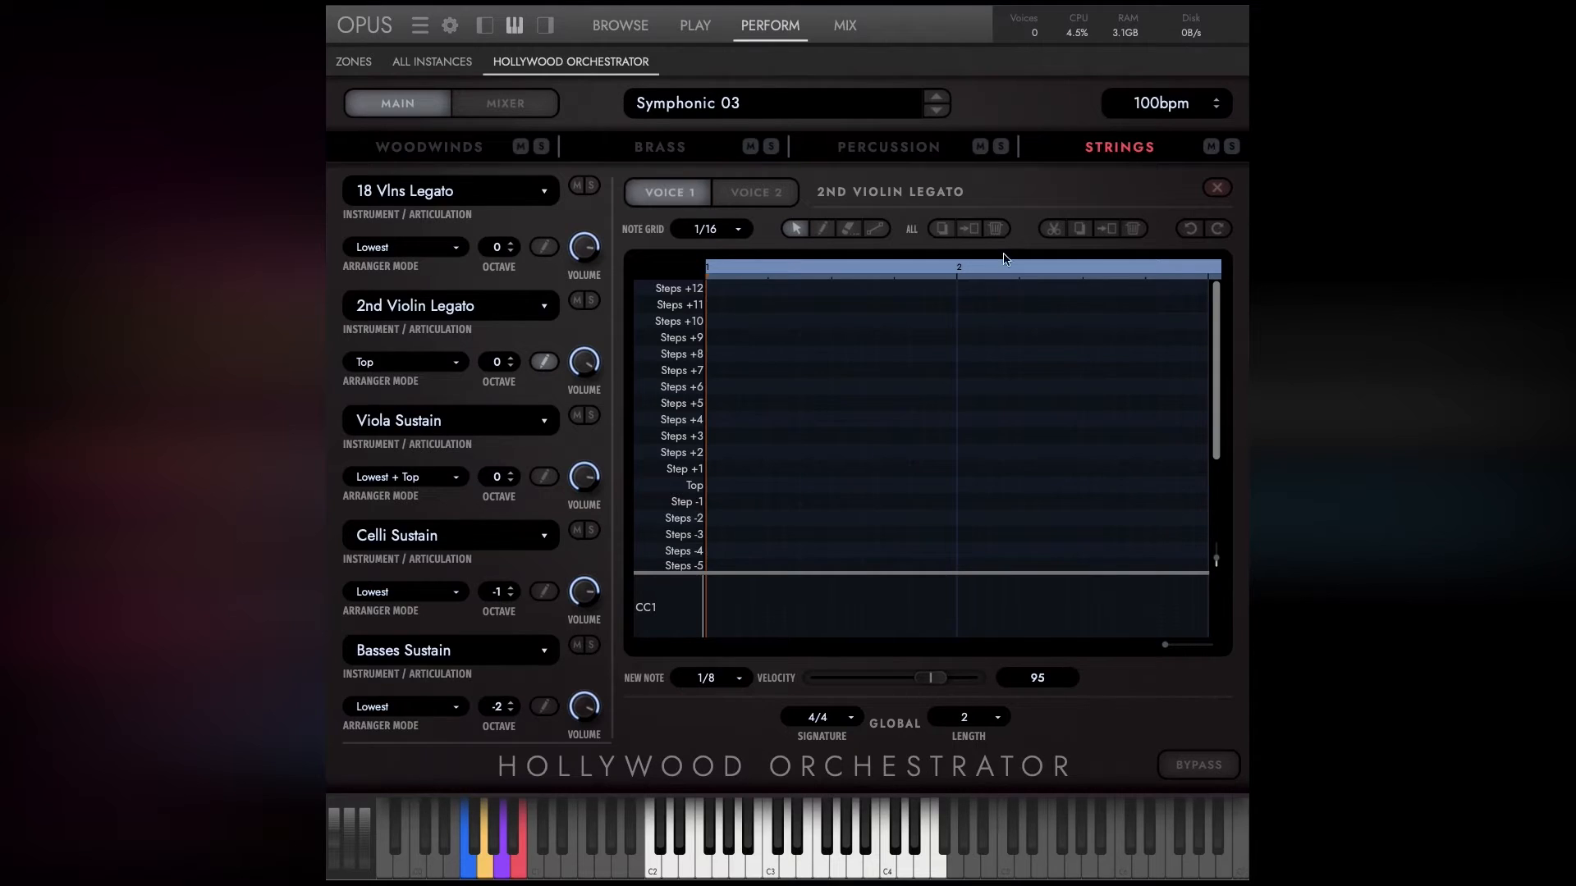
left_click(1107, 230)
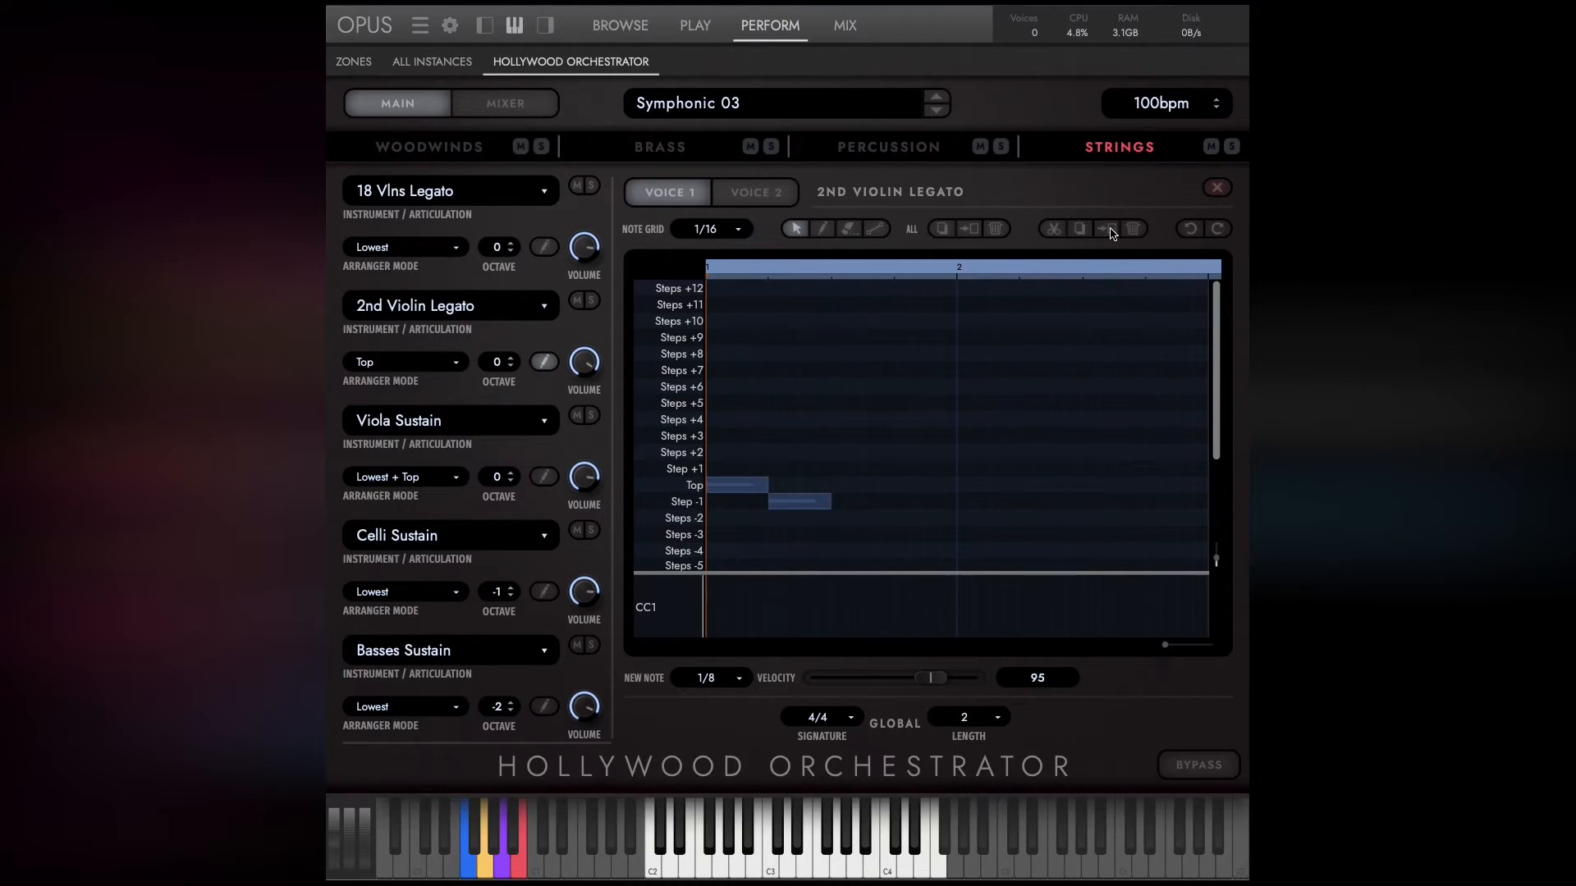
left_click_drag(752, 470, 967, 495)
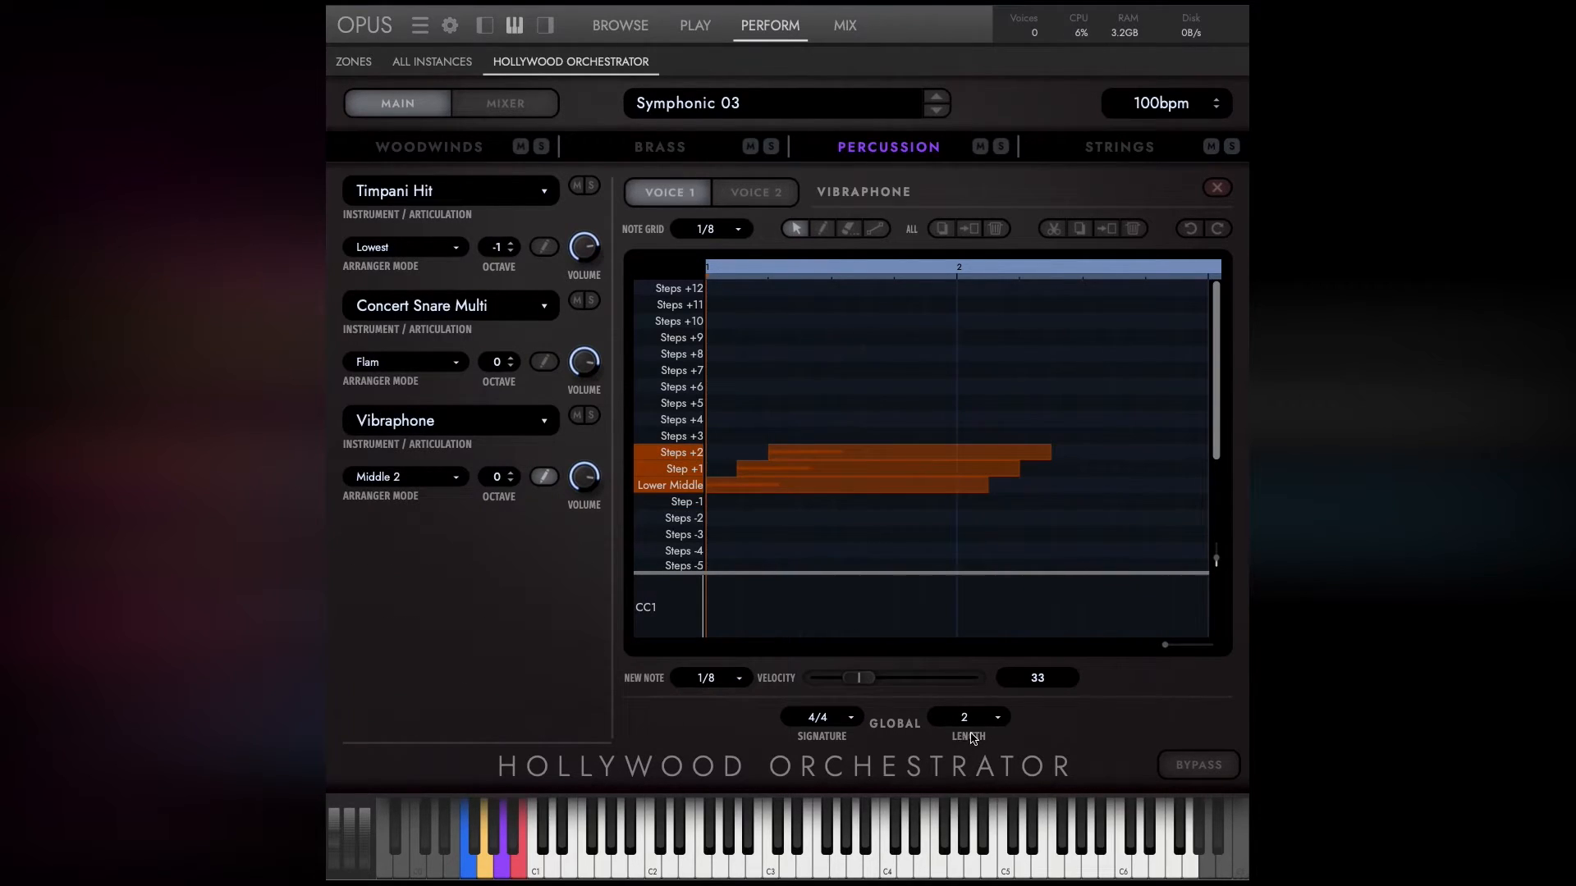
Set the global sequence length to 1, keeping the 4/4 signature, and draw a wavy CC1 curve for the Vibraphone.
left_click(984, 719)
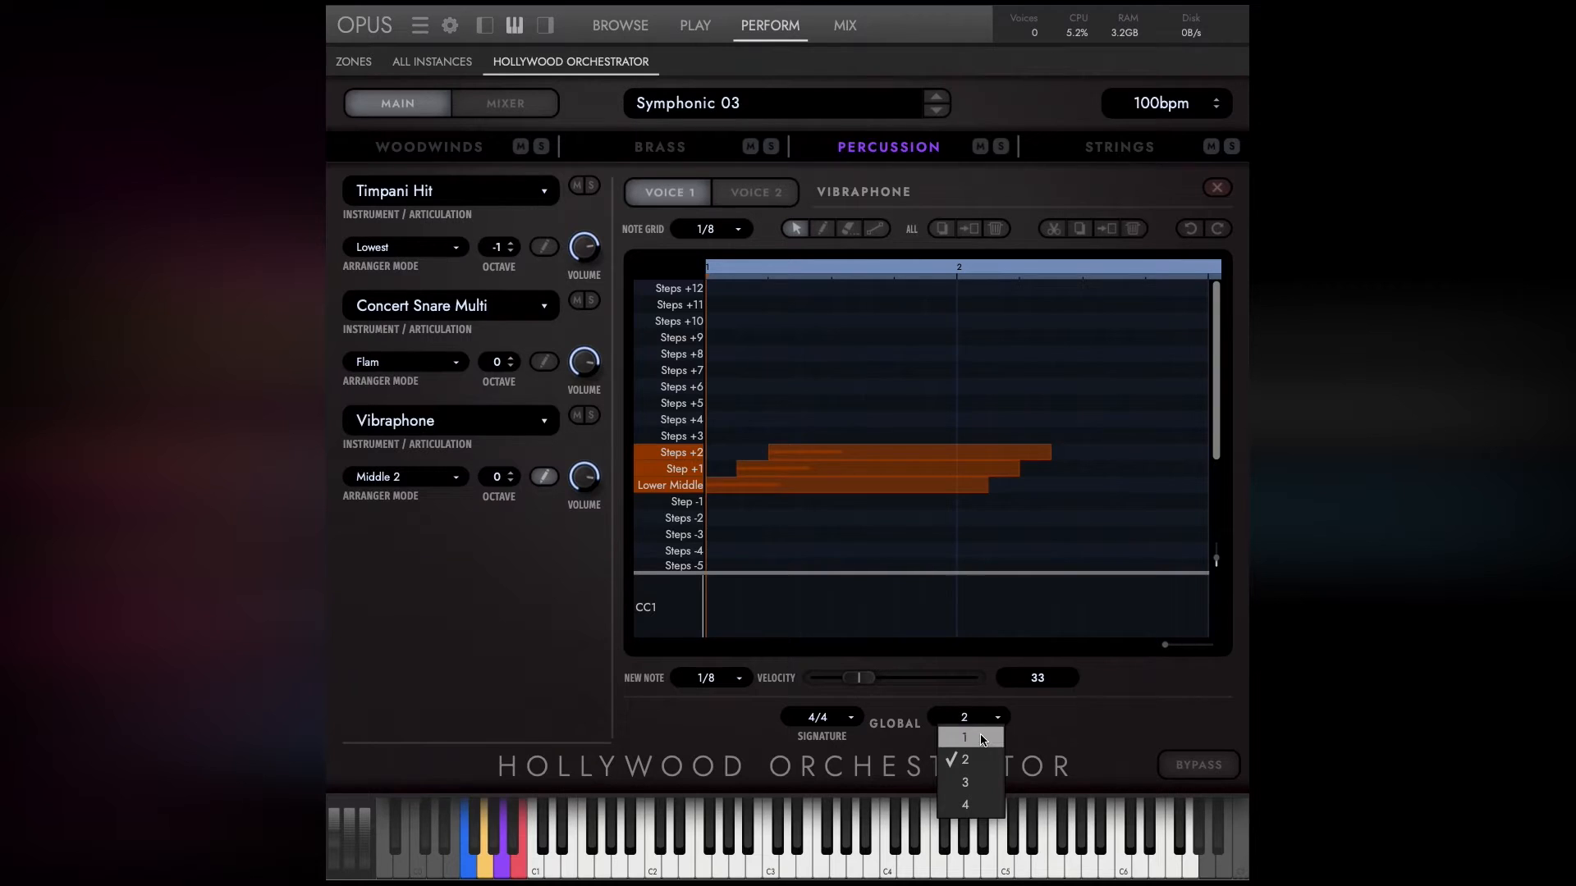
left_click(969, 738)
left_click(852, 723)
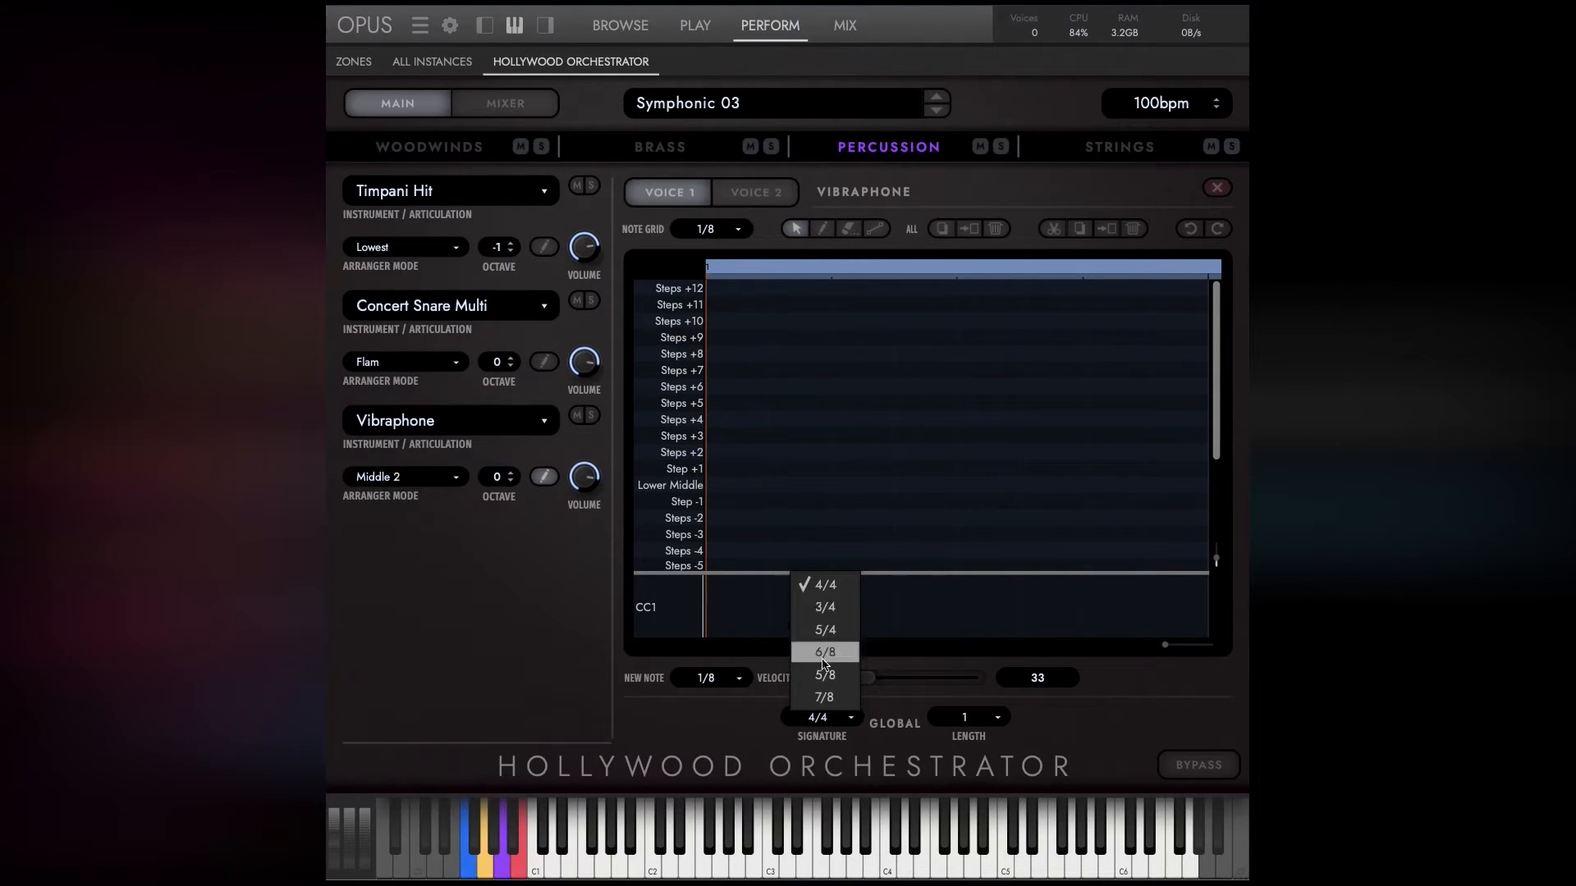
left_click(753, 592)
left_click_drag(722, 621, 886, 599)
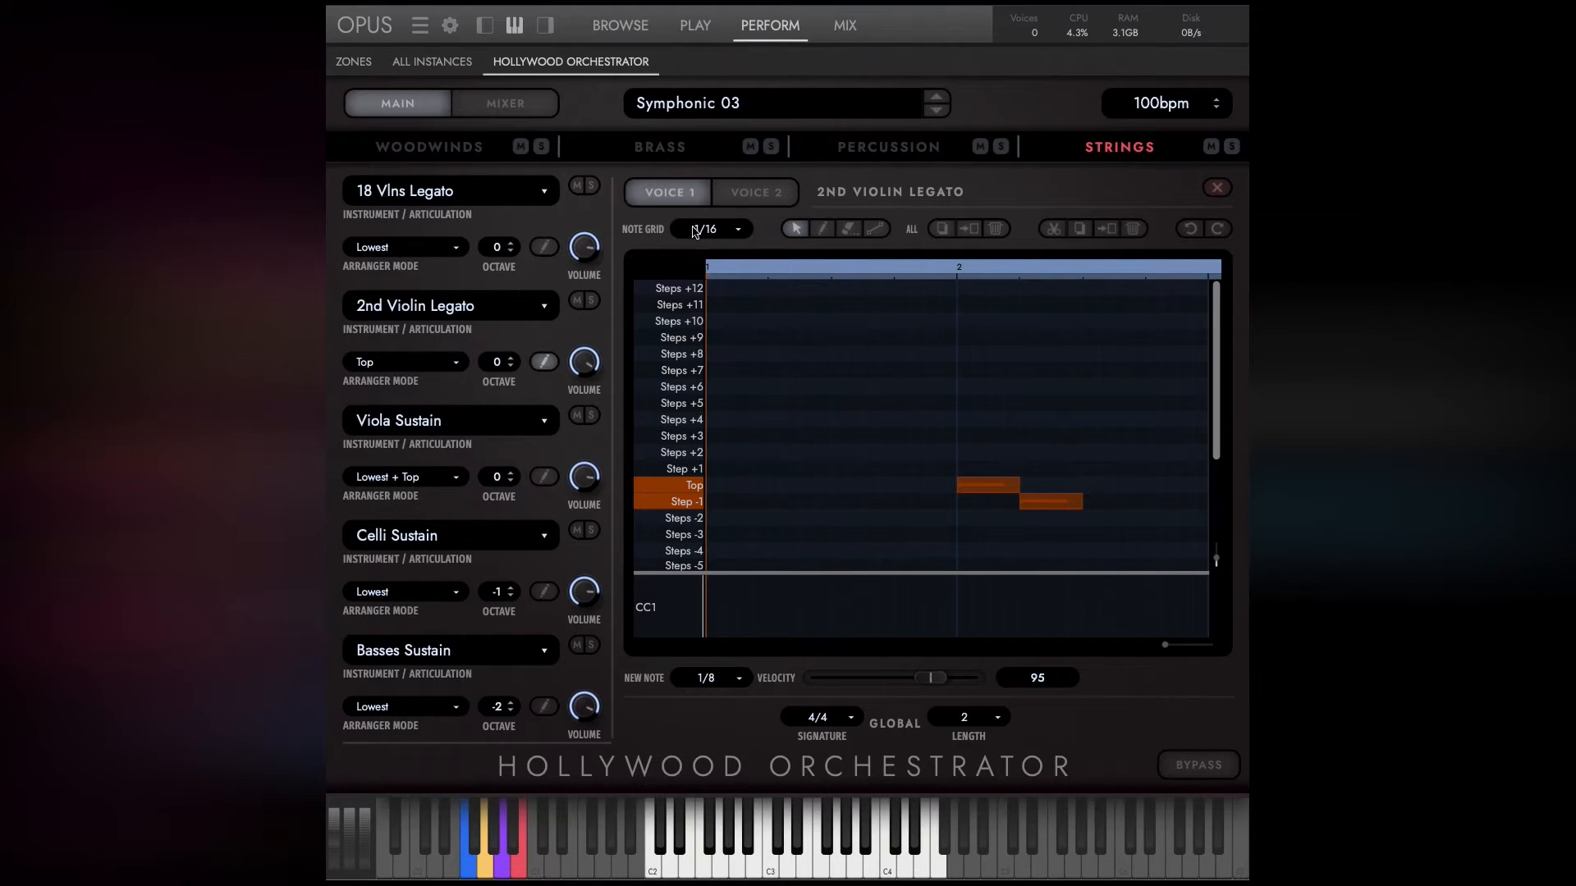
Draw scattered 1/8 notes between Steps +5 and Steps -2 in Voice 2 of 2nd Violin Legato and return to Voice 1.
left_click(748, 201)
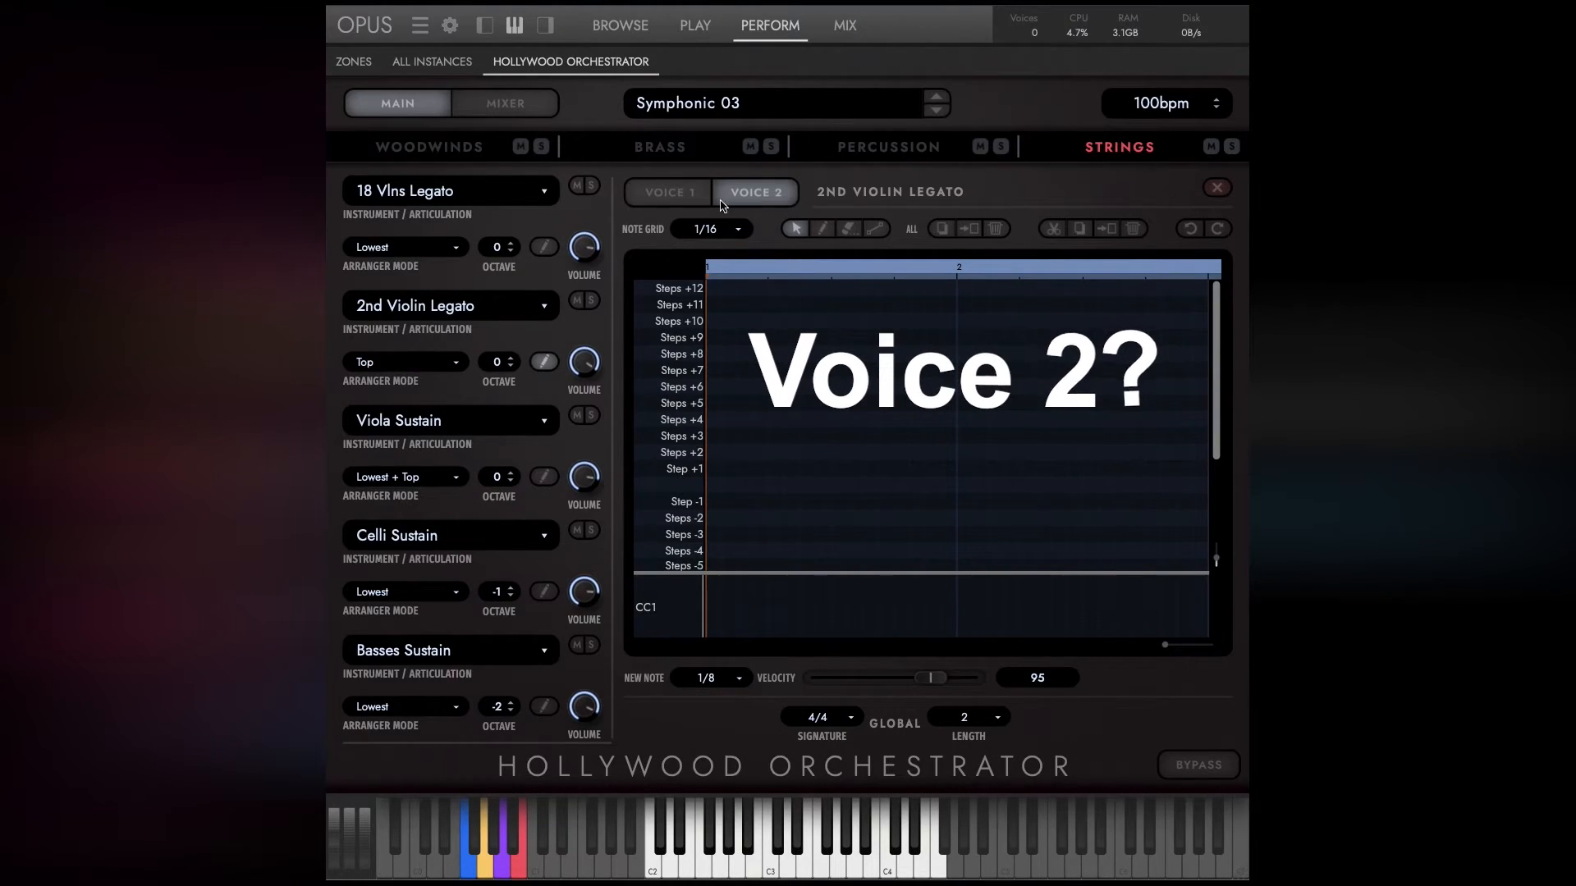
left_click(667, 194)
left_click(755, 192)
left_click(821, 229)
left_click(736, 452)
left_click(736, 501)
left_click(815, 502)
left_click(815, 452)
left_click(925, 452)
left_click(909, 518)
left_click(878, 501)
left_click(862, 436)
left_click(815, 436)
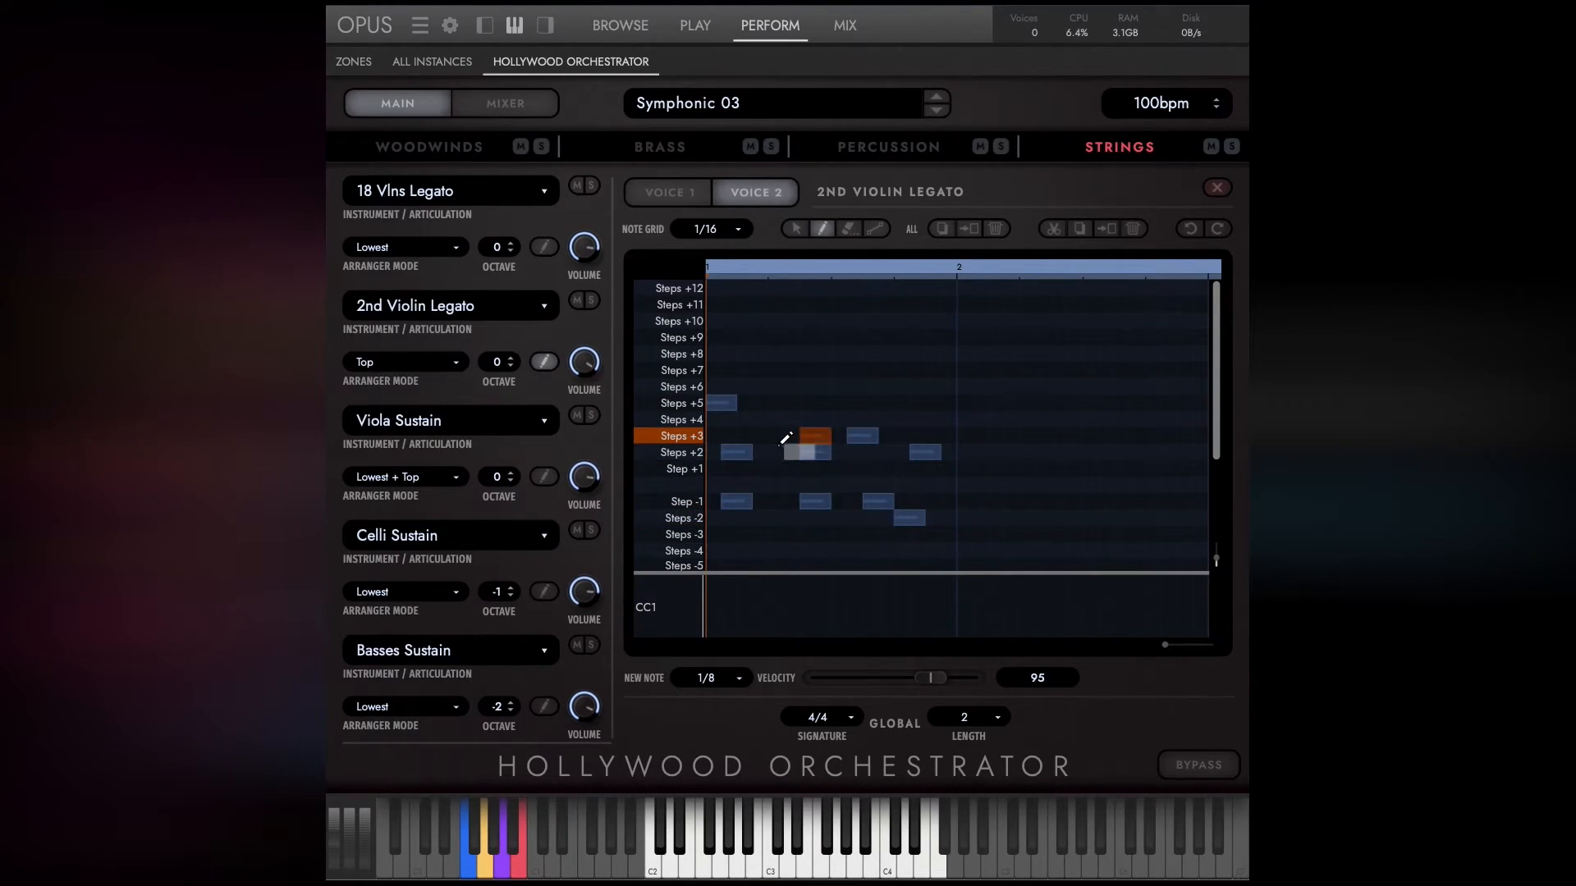
left_click(784, 453)
left_click(736, 337)
left_click(686, 197)
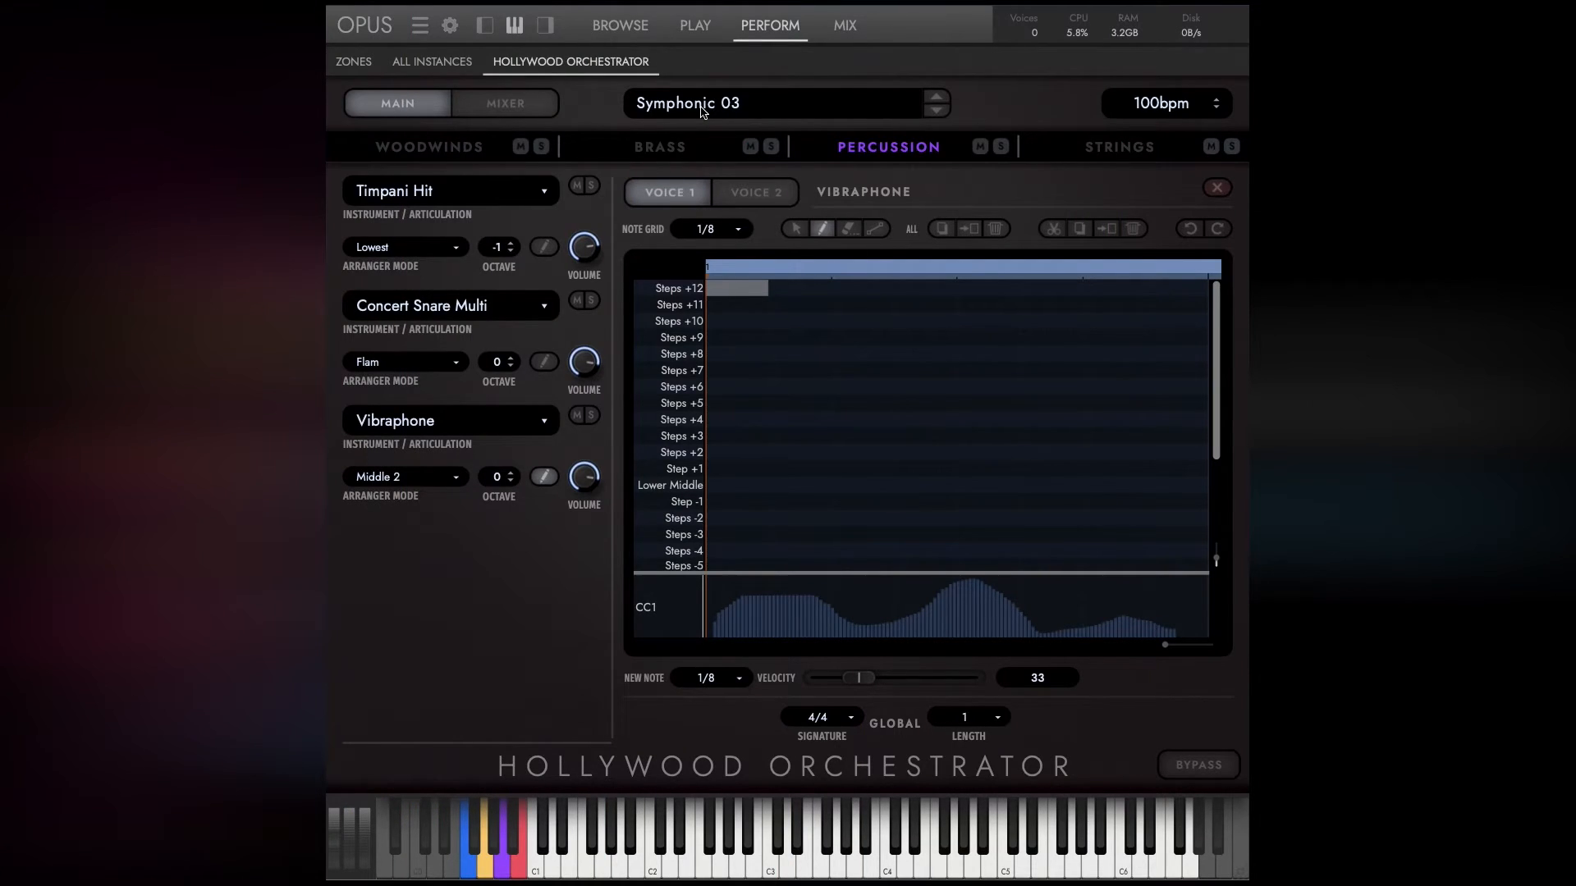
Leave the Vibraphone note editor and display the Strings section.
left_click(1217, 187)
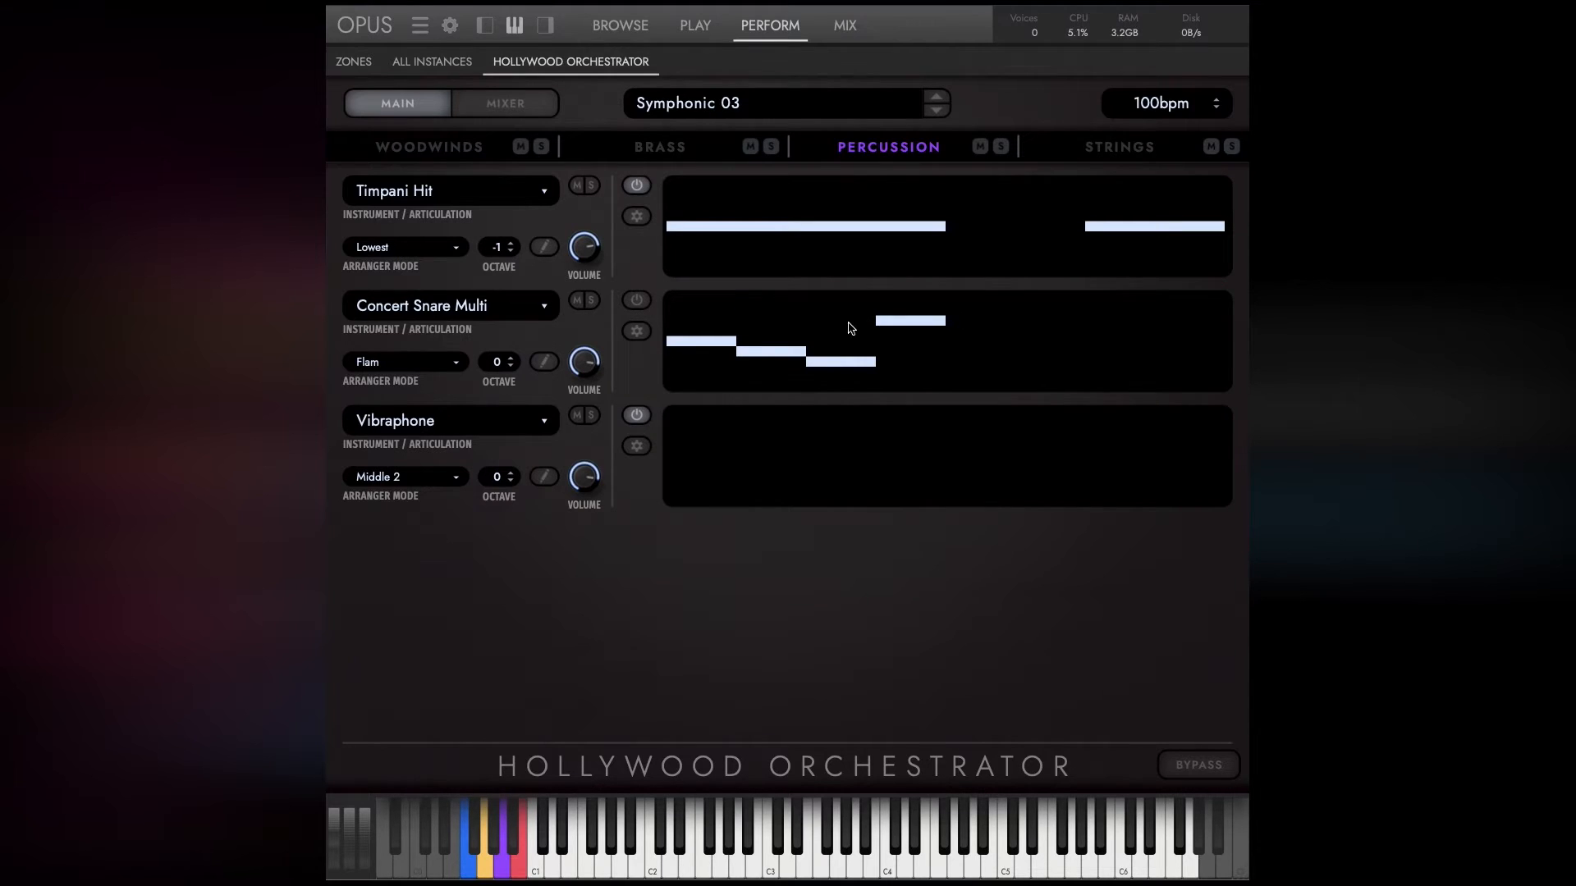
left_click(1137, 151)
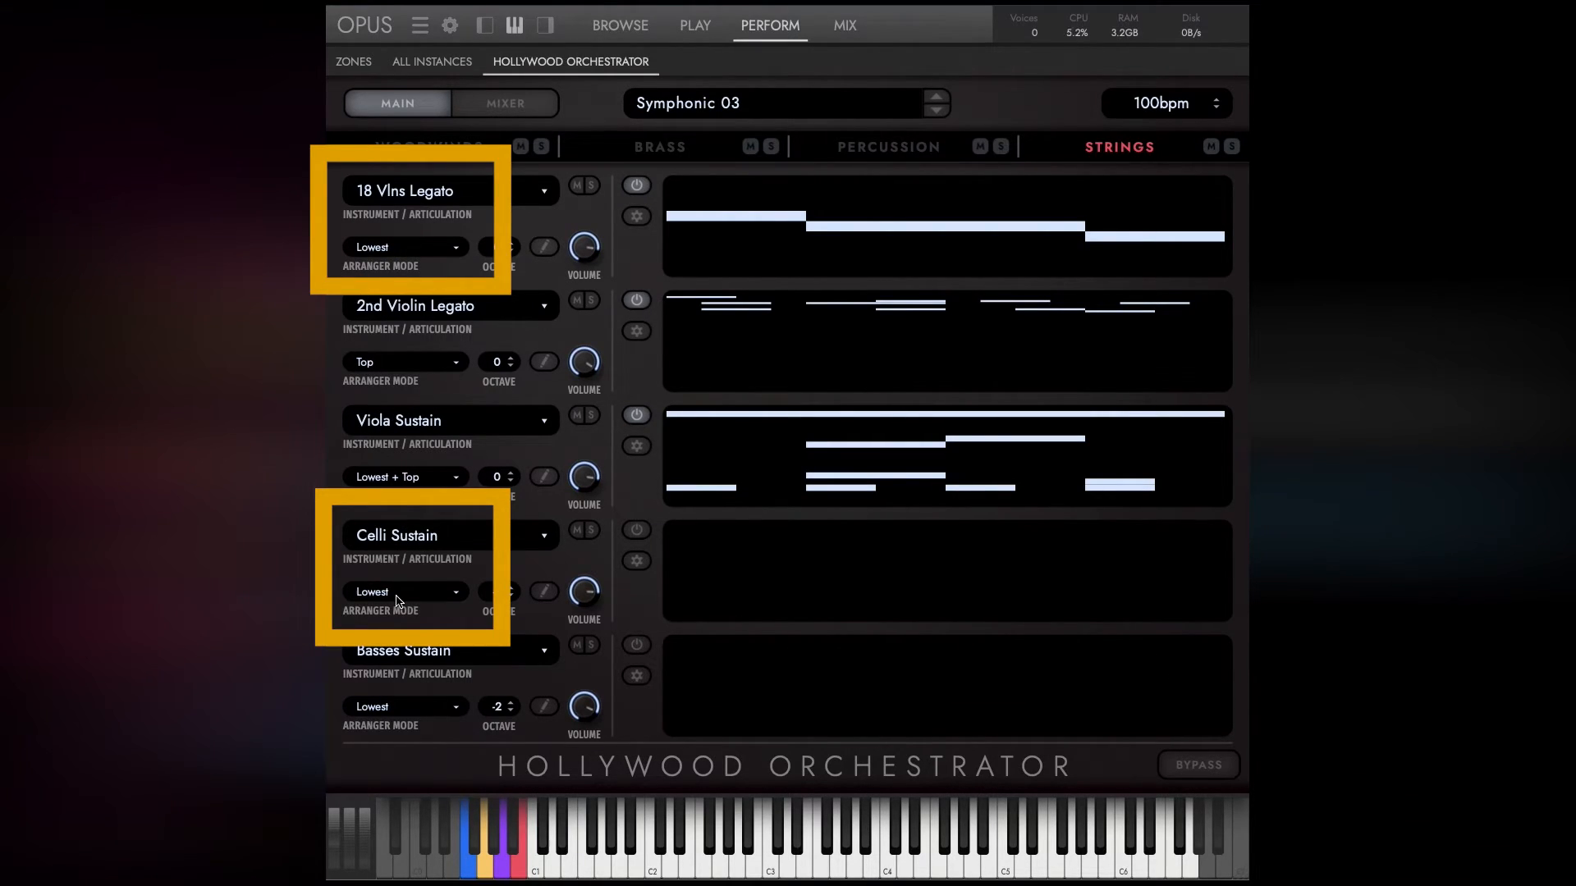
Change the Celli Sustain part's articulation to Celli Legato.
left_click(415, 539)
mouse_move(420, 587)
left_click(614, 609)
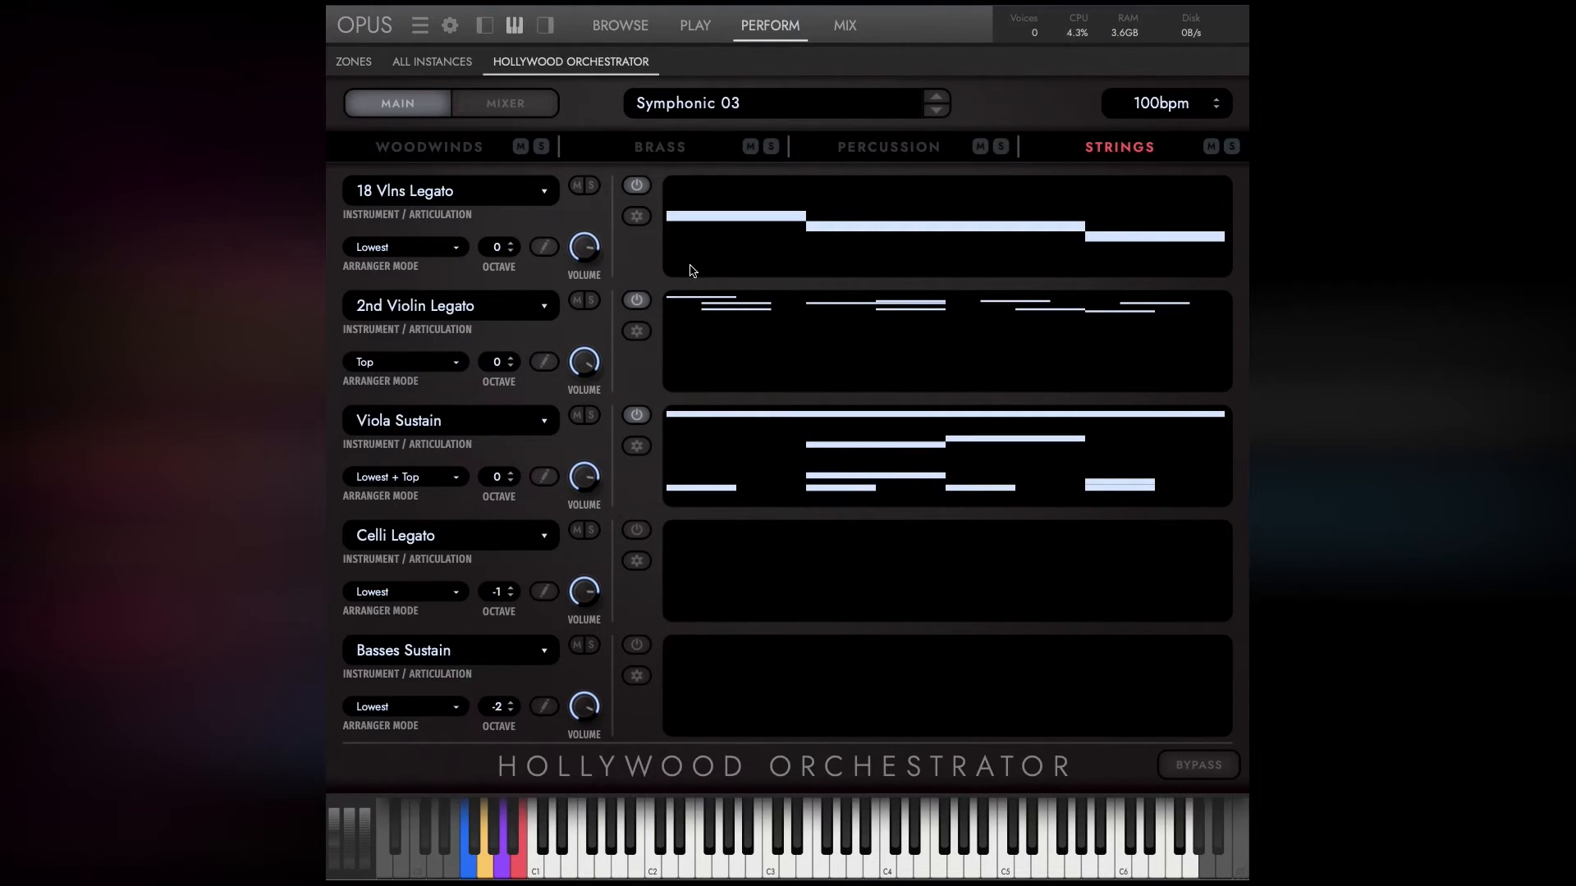
Open the note editor for 18 Vlns Legato and solo that instrument.
left_click(543, 247)
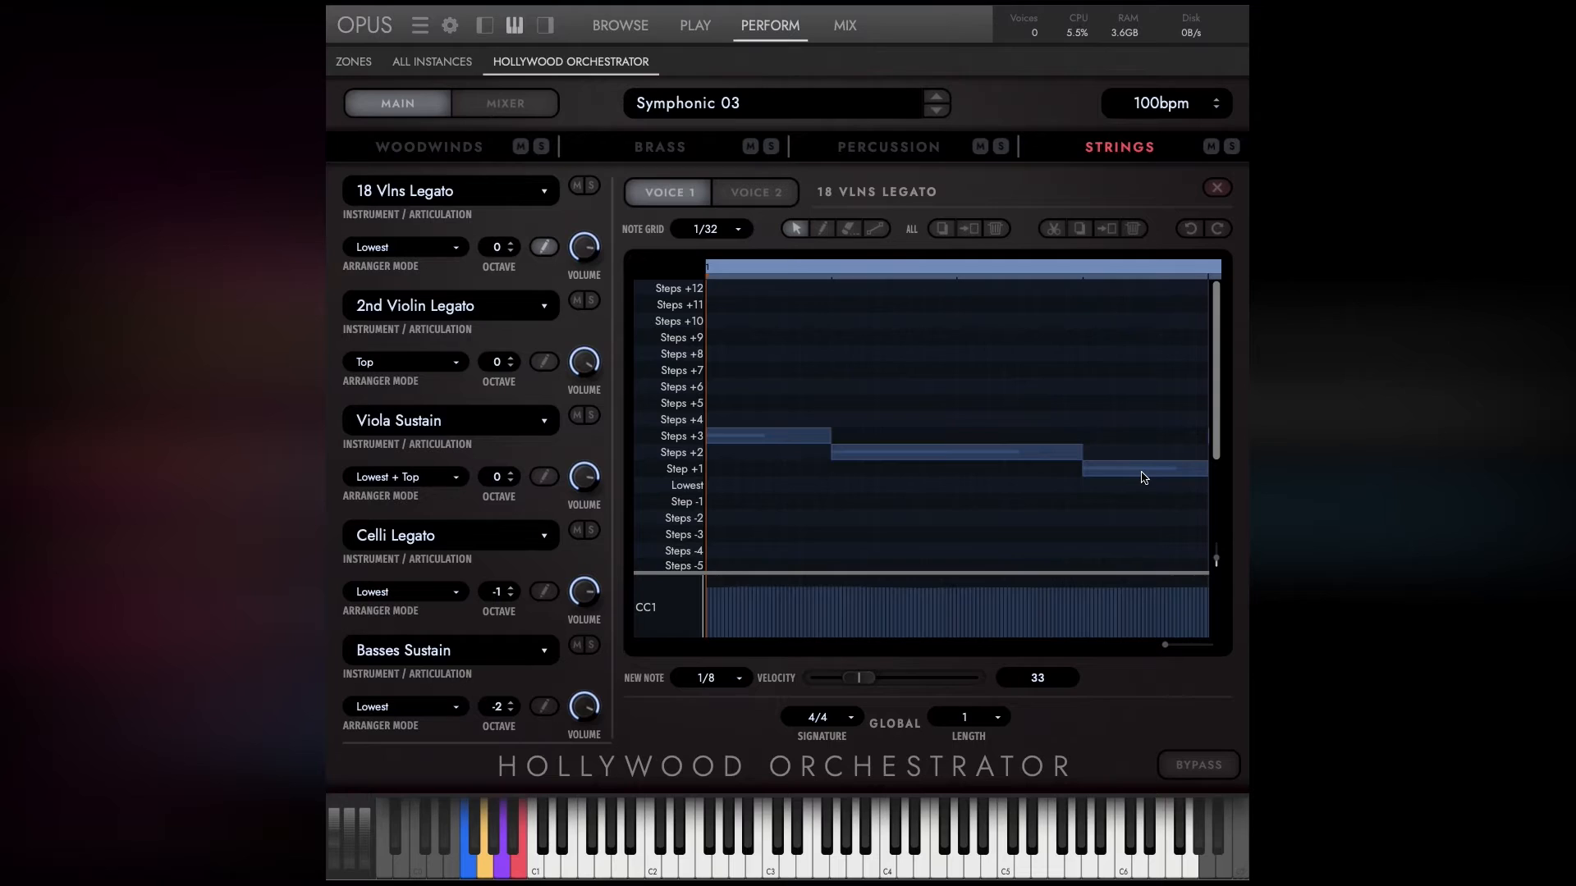
left_click(592, 186)
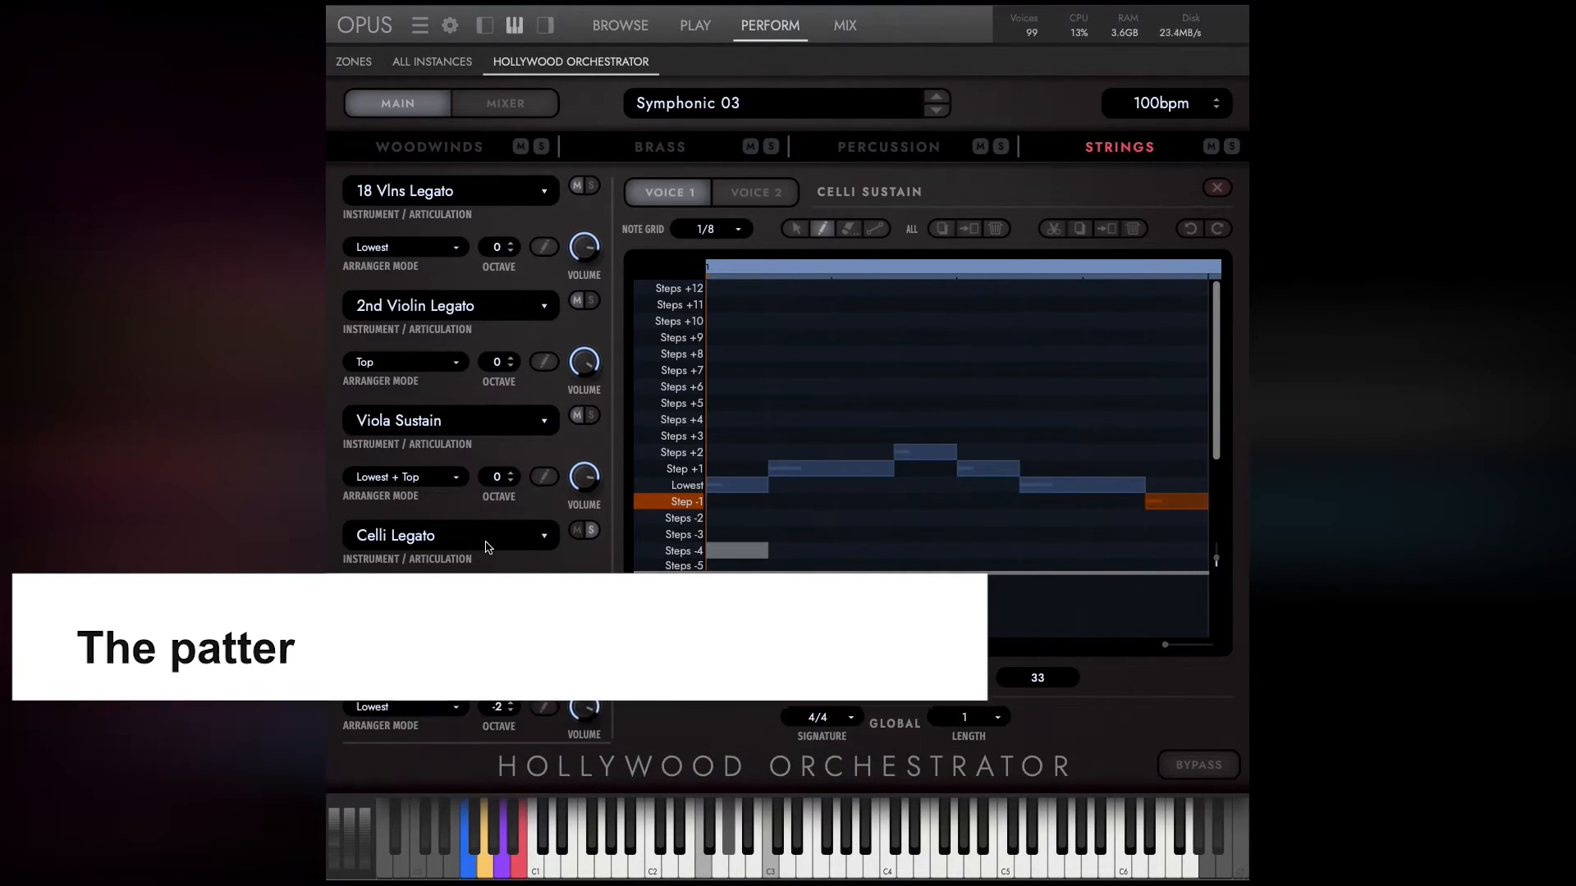
Try the Celli Sustain articulation for the Celli Legato part, with the selection tool active in its note editor.
left_click(450, 541)
mouse_move(453, 584)
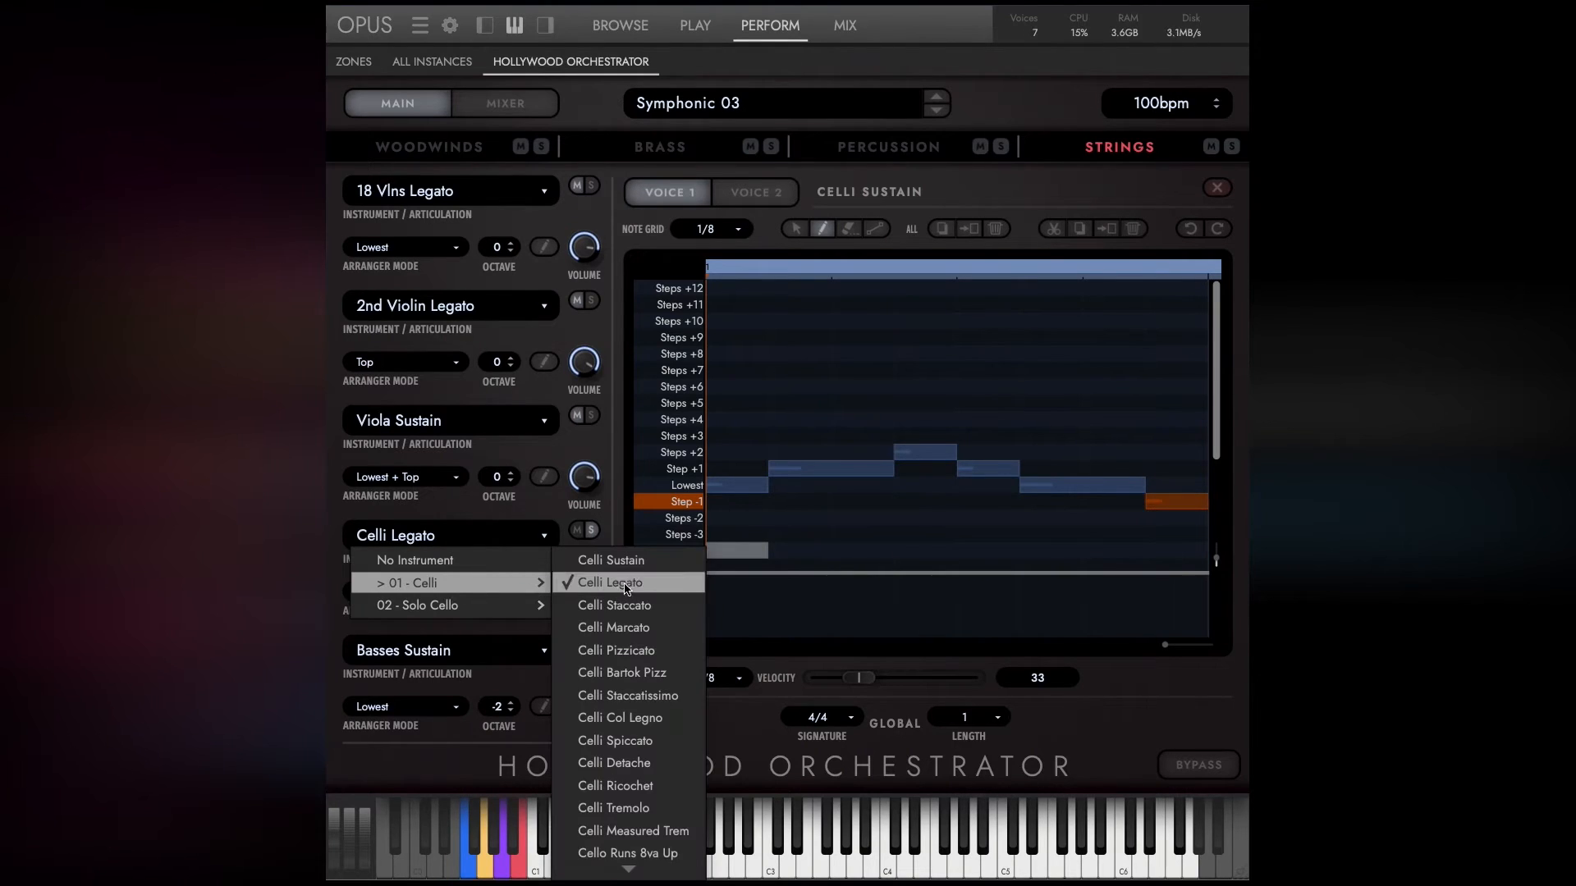
left_click(587, 561)
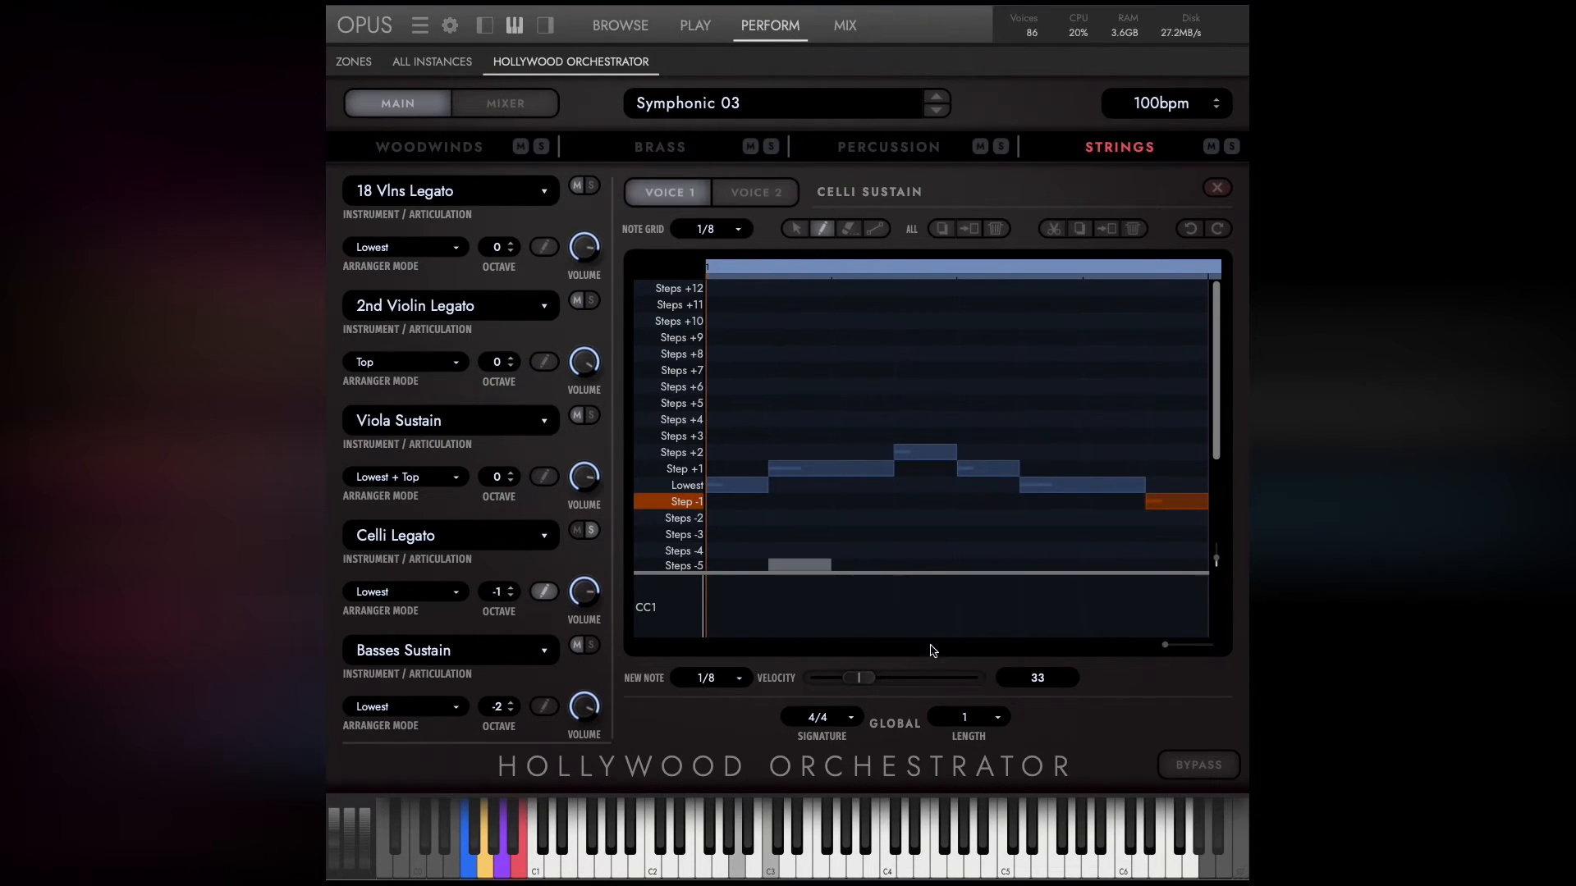
left_click(797, 232)
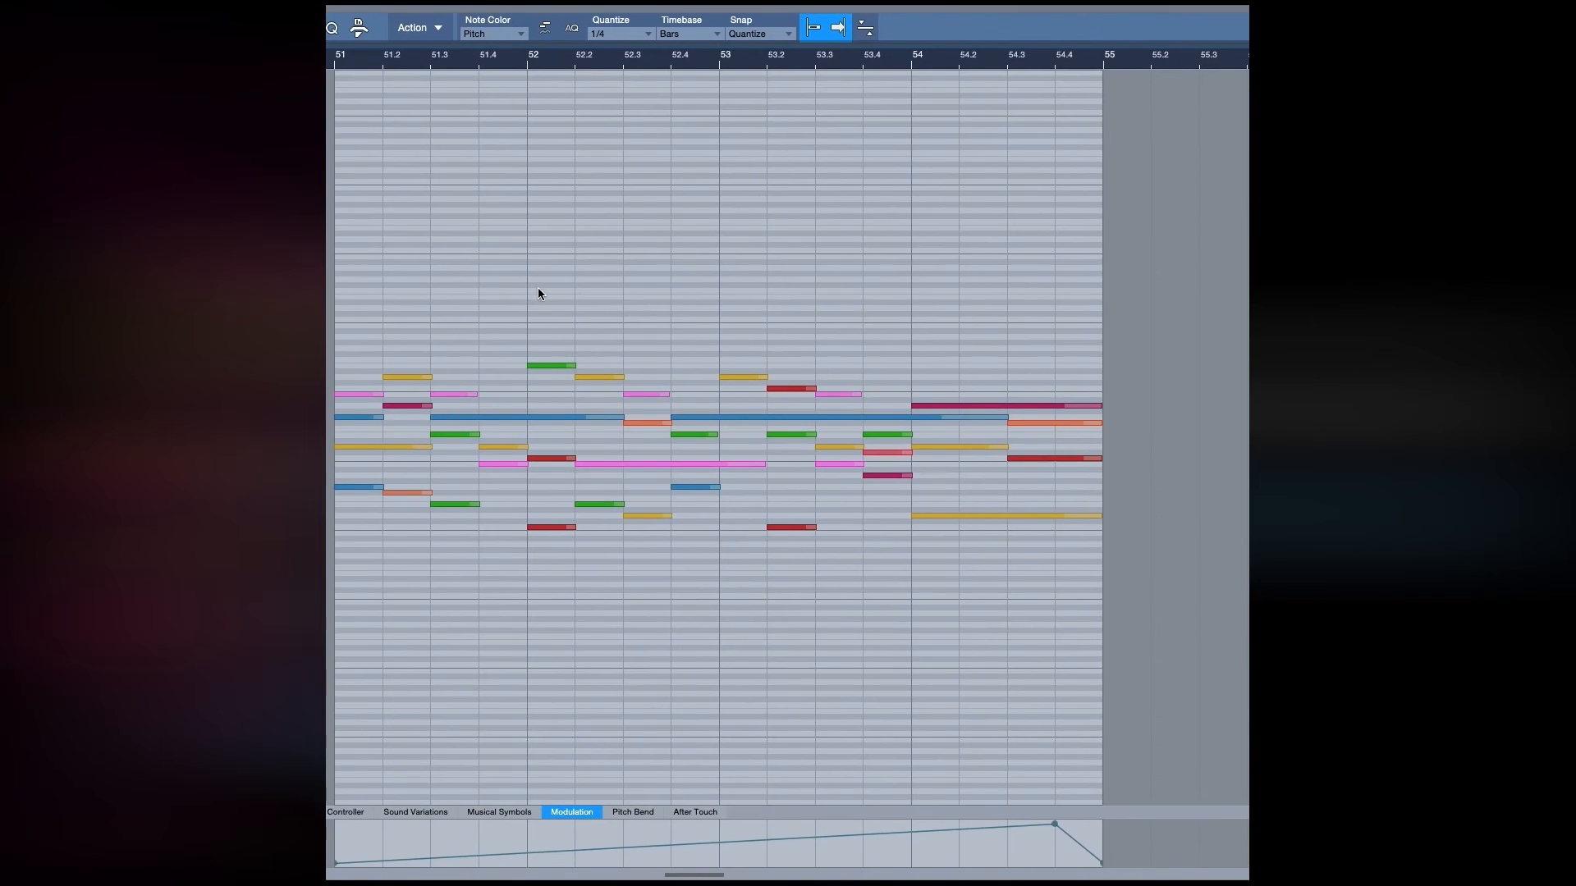
In the DAW's piano roll, break the long G3 from 51.3 into four one-beat notes and the D3 from bar 51 into two.
scroll(550, 257, "left", 3)
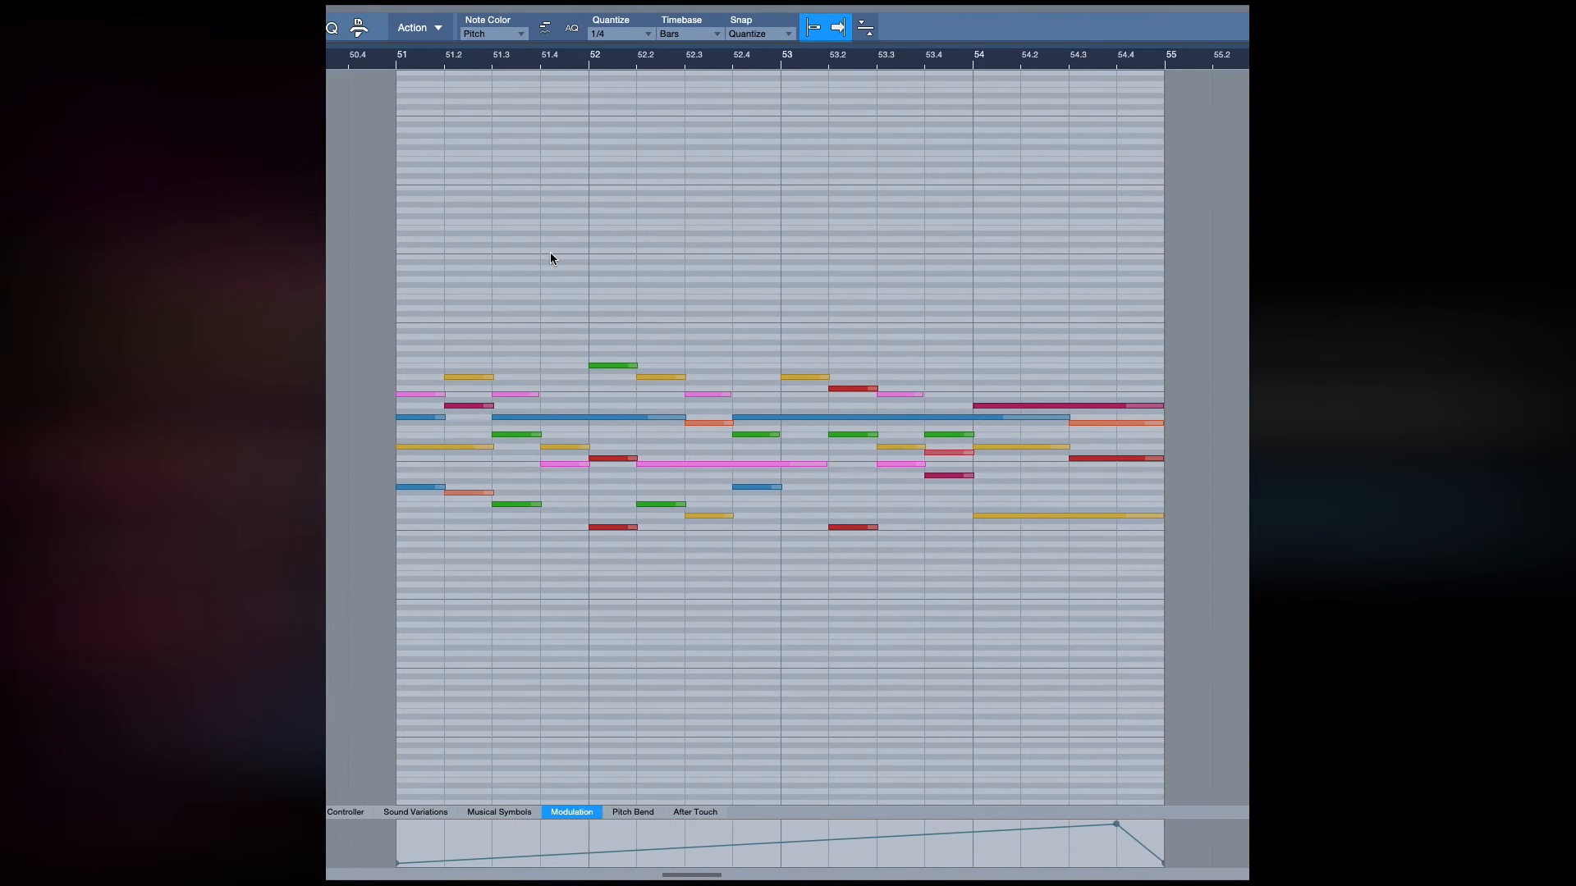
scroll(711, 444, "up", 7)
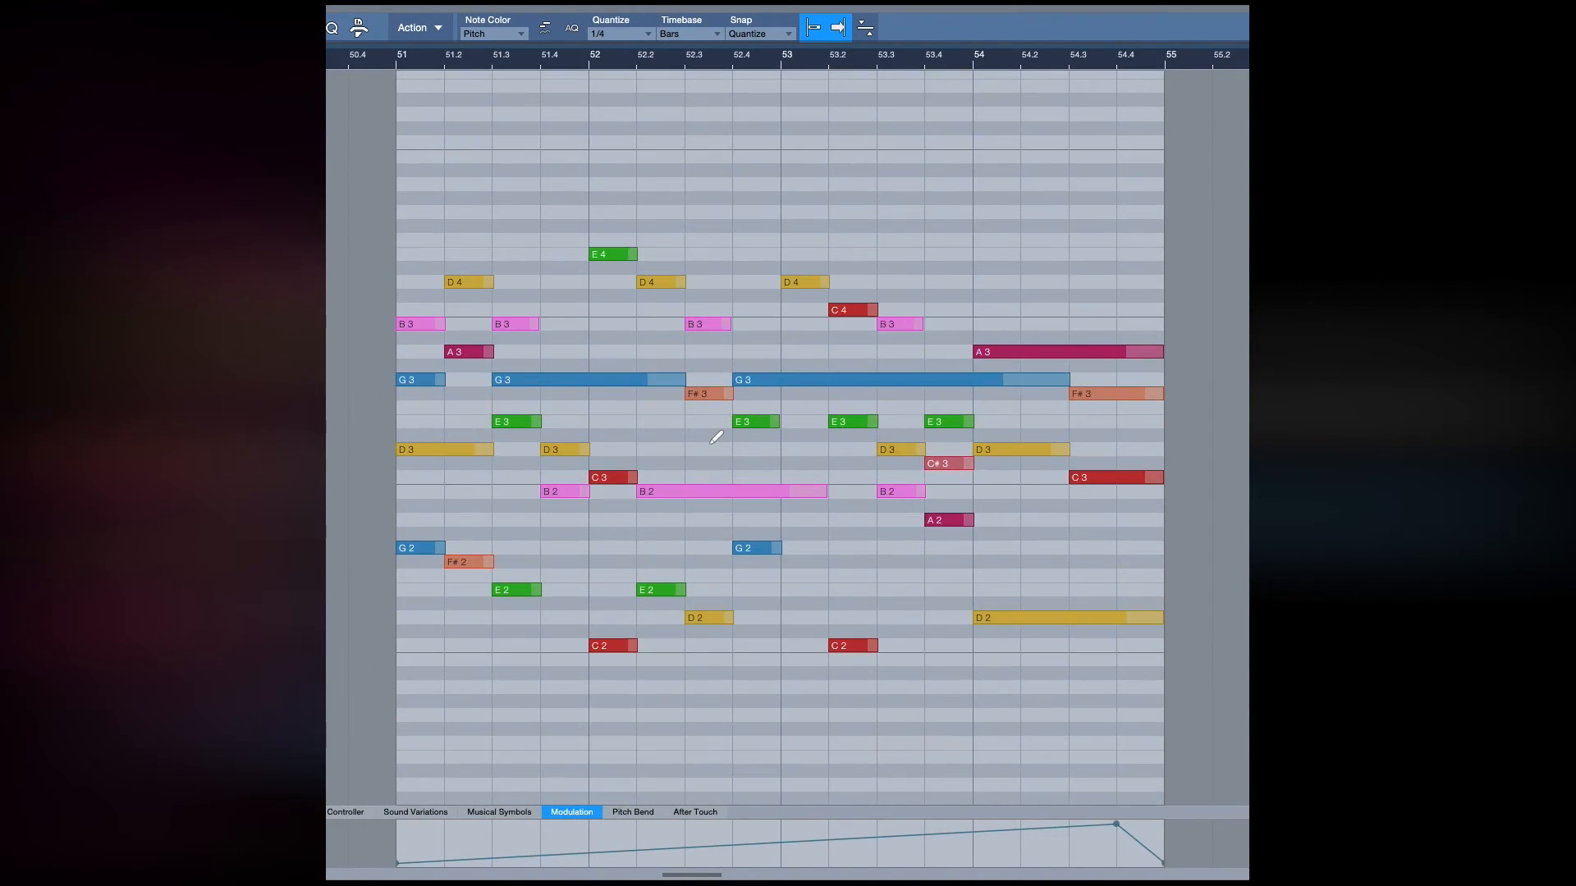
scroll(715, 438, "down", 5)
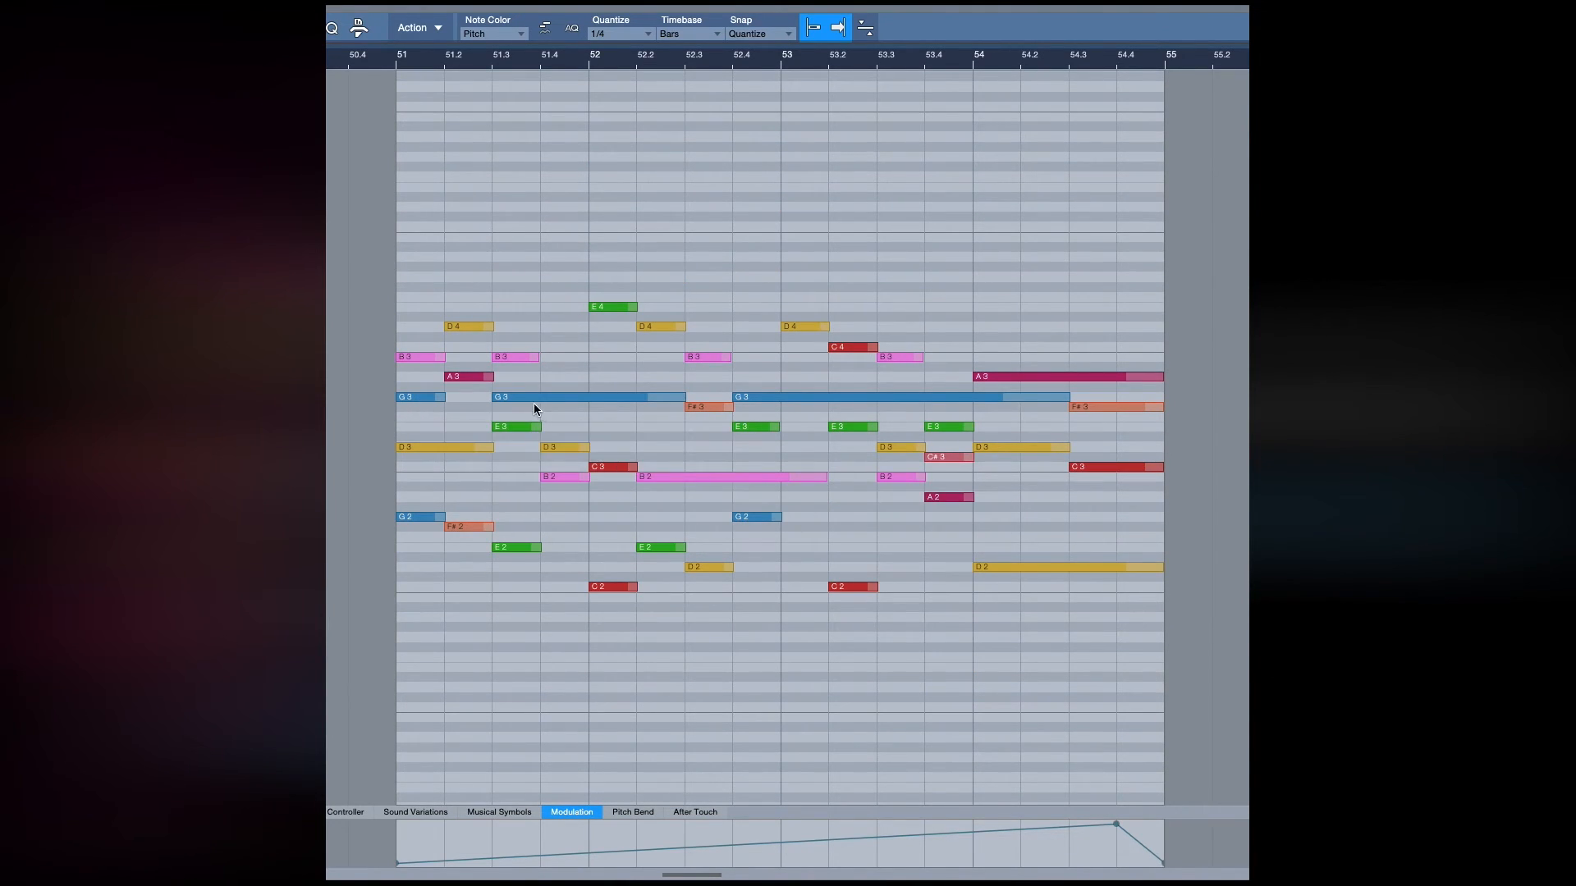
left_click(686, 399)
left_click_drag(686, 399, 620, 400)
left_click_drag(607, 398, 652, 399)
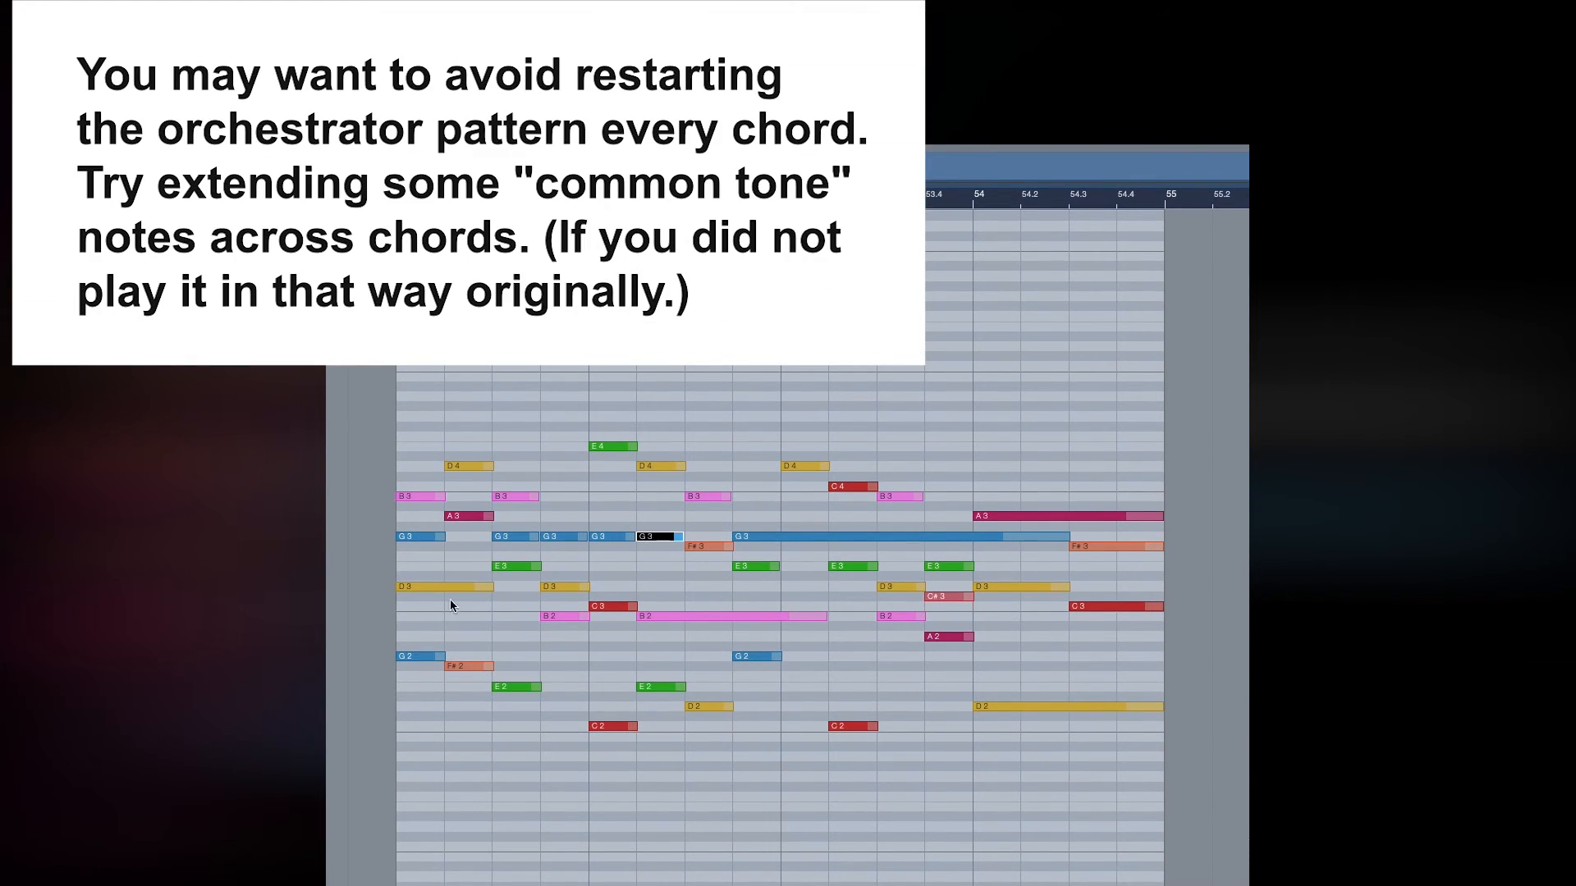
mouse_move(492, 589)
left_mouse_down()
mouse_move(449, 588)
mouse_move(466, 589)
left_mouse_up()
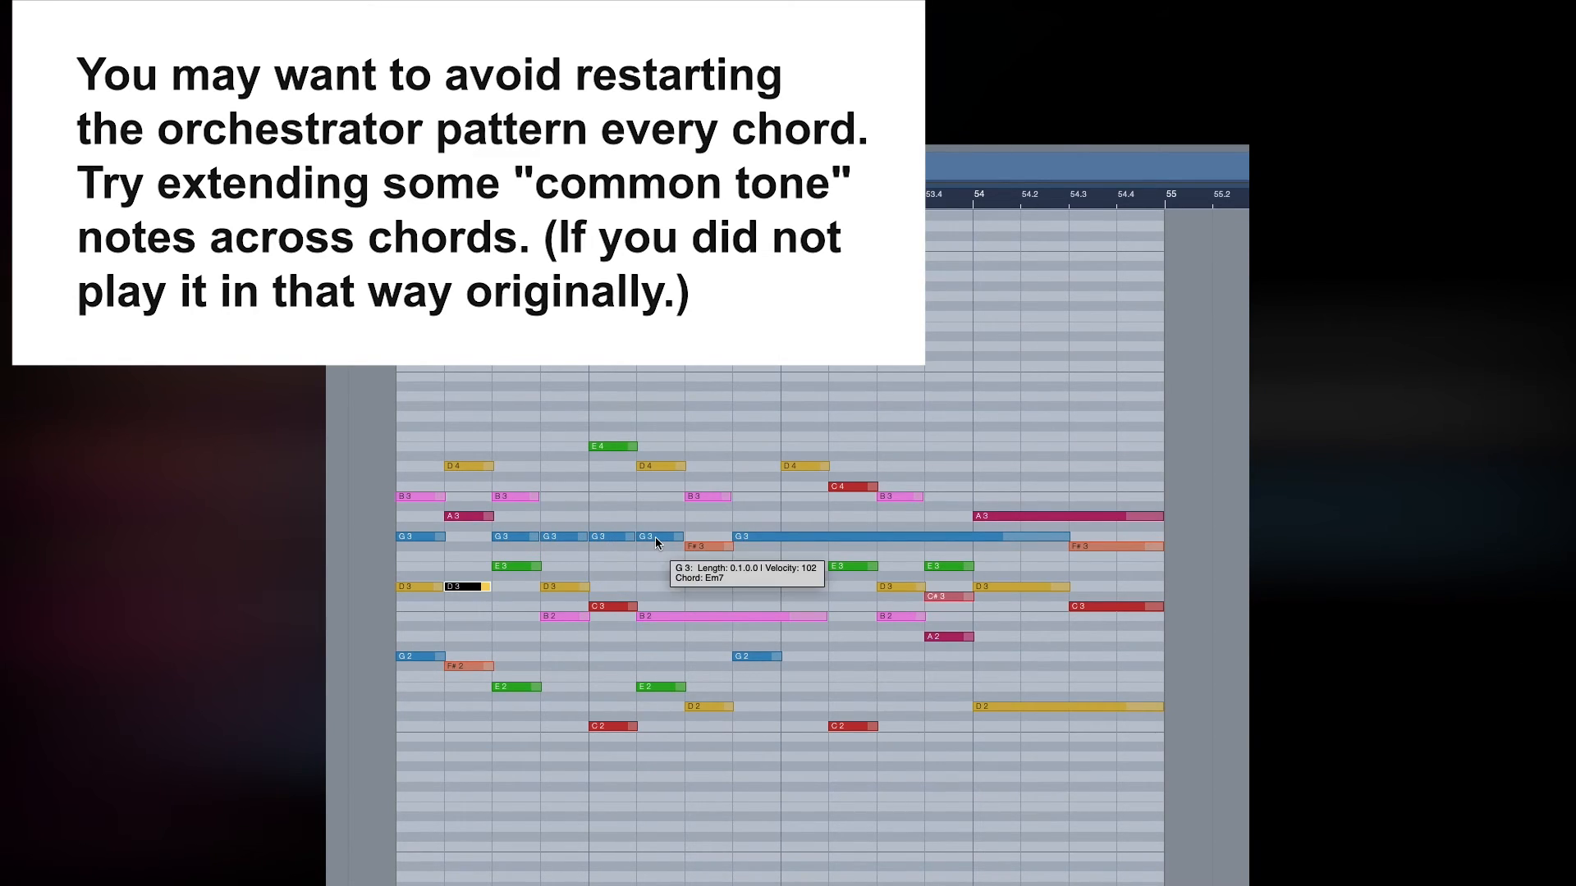
Undo the splitting of the G3 and D3 notes.
key("ctrl+z")
key("ctrl+z")
key("ctrl+z")
key("ctrl+z")
key("ctrl+z")
key("ctrl+z")
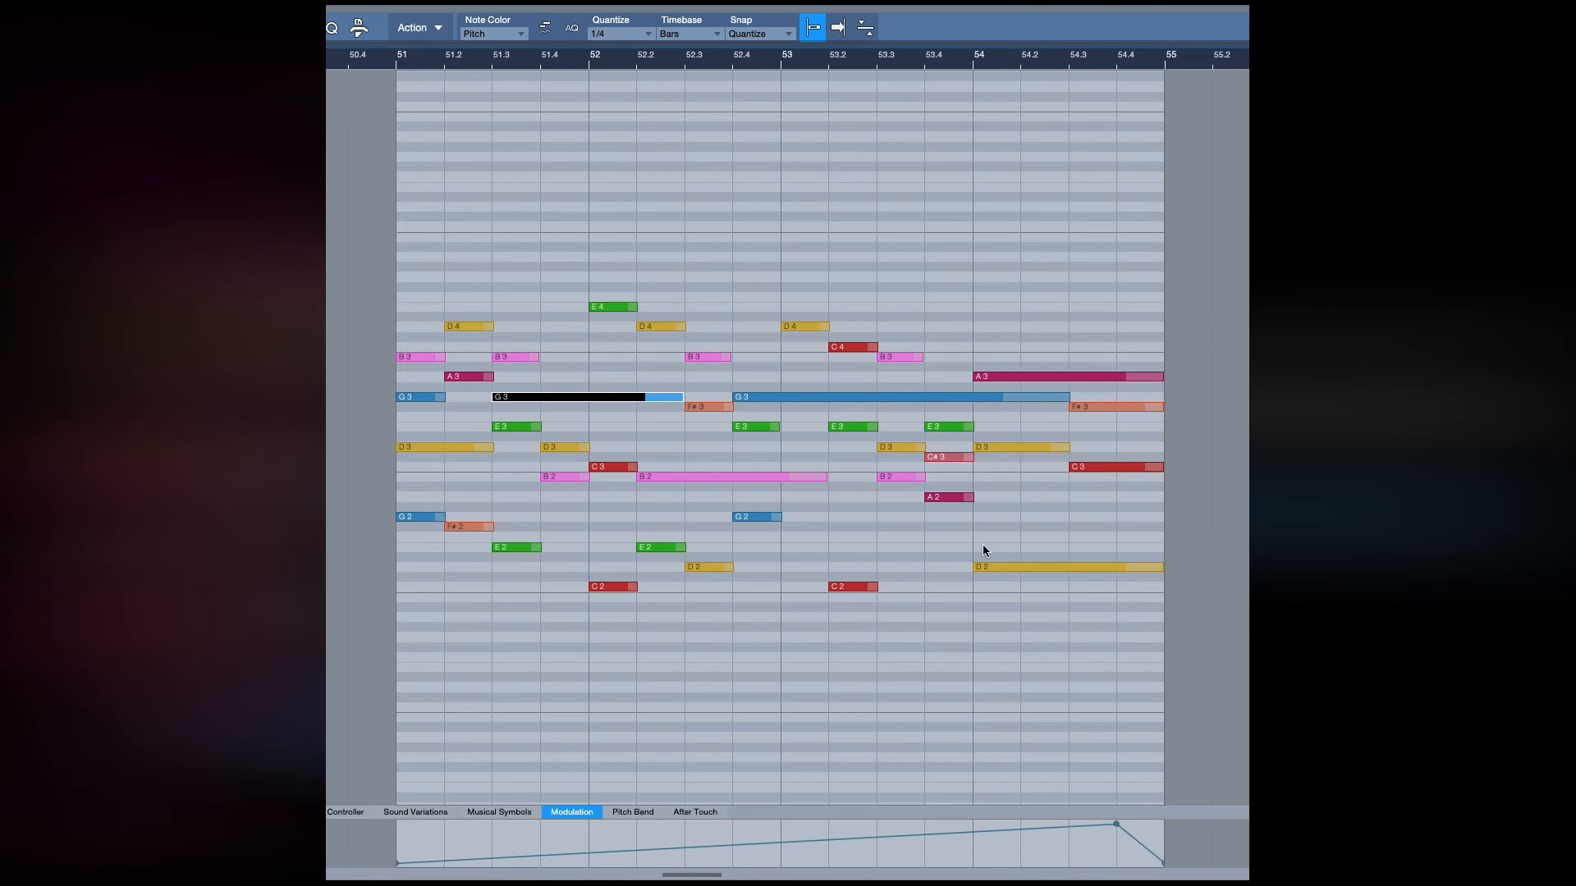
Inspect the long G3 note starting at 52.4 and select the D4 note at bar 53.
mouse_move(972, 399)
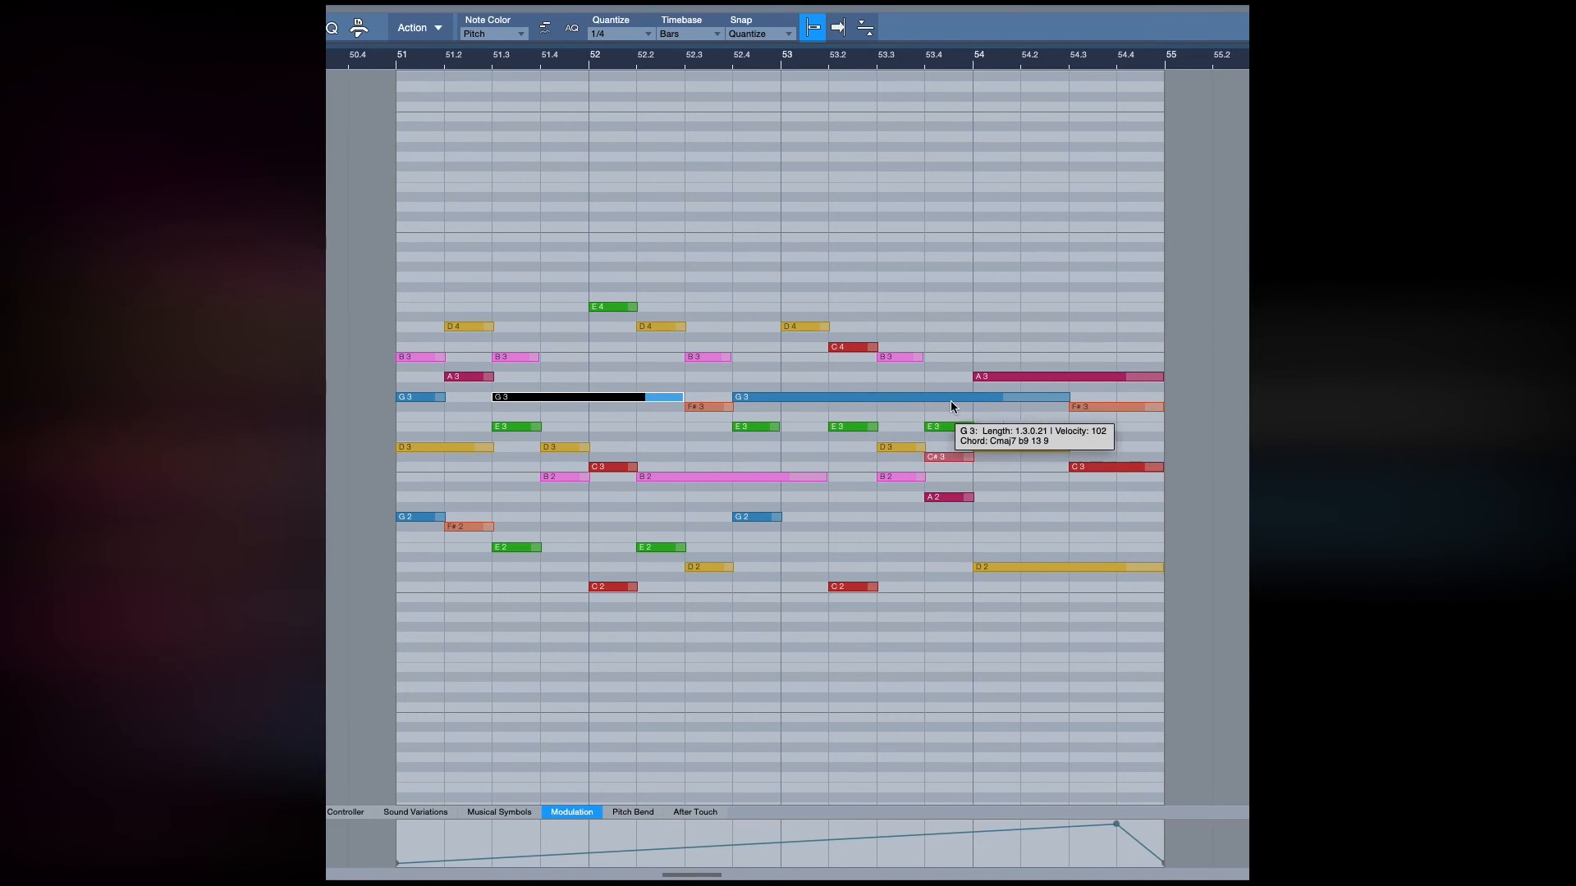
mouse_move(1103, 413)
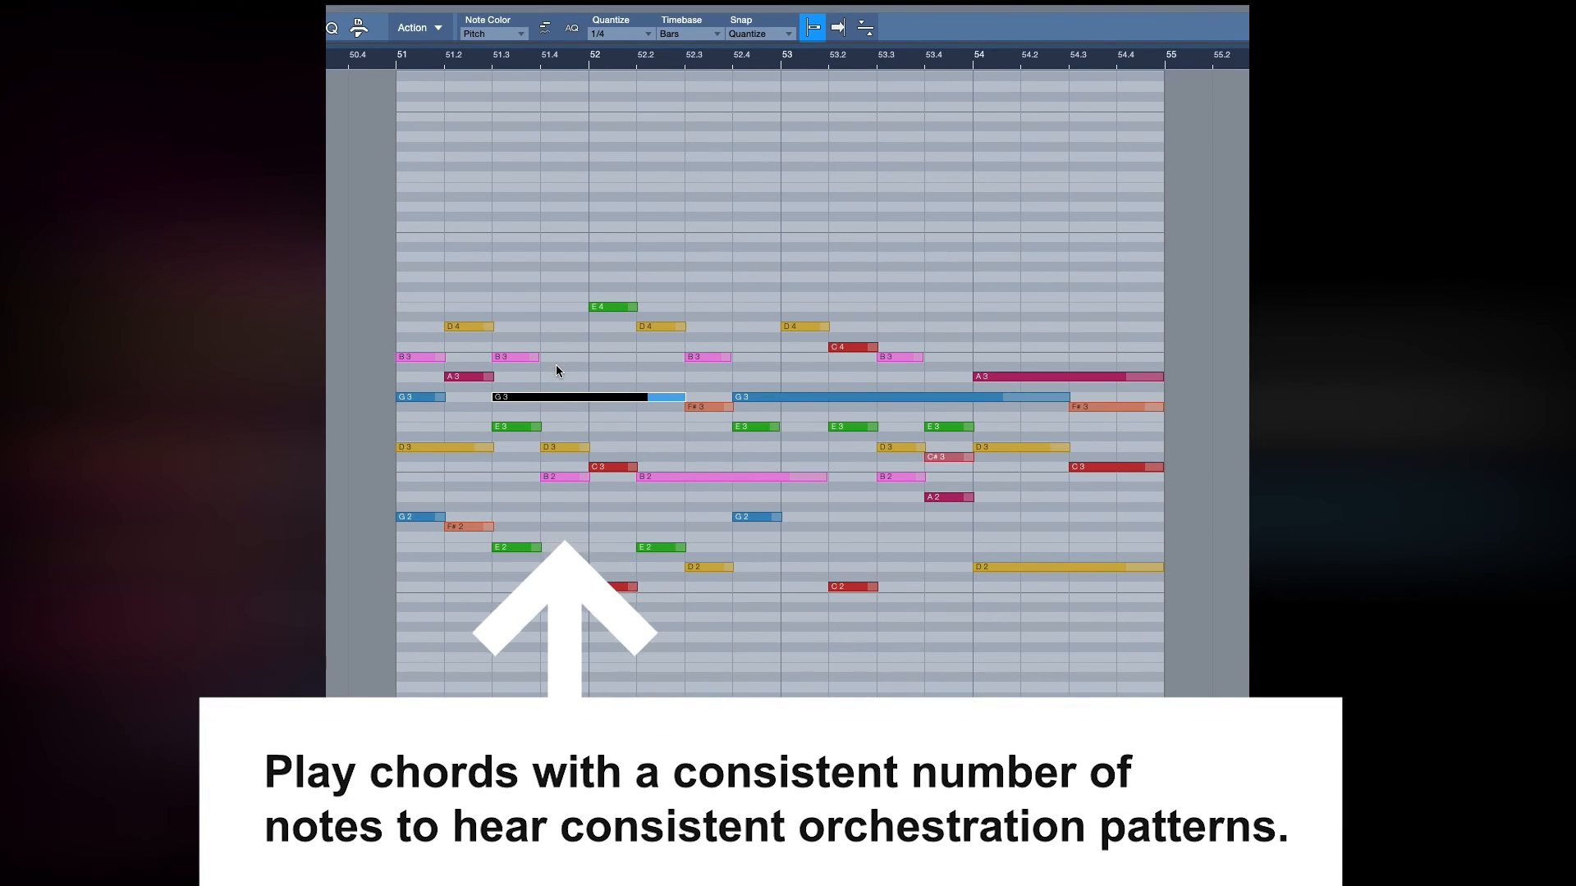
left_click(555, 364)
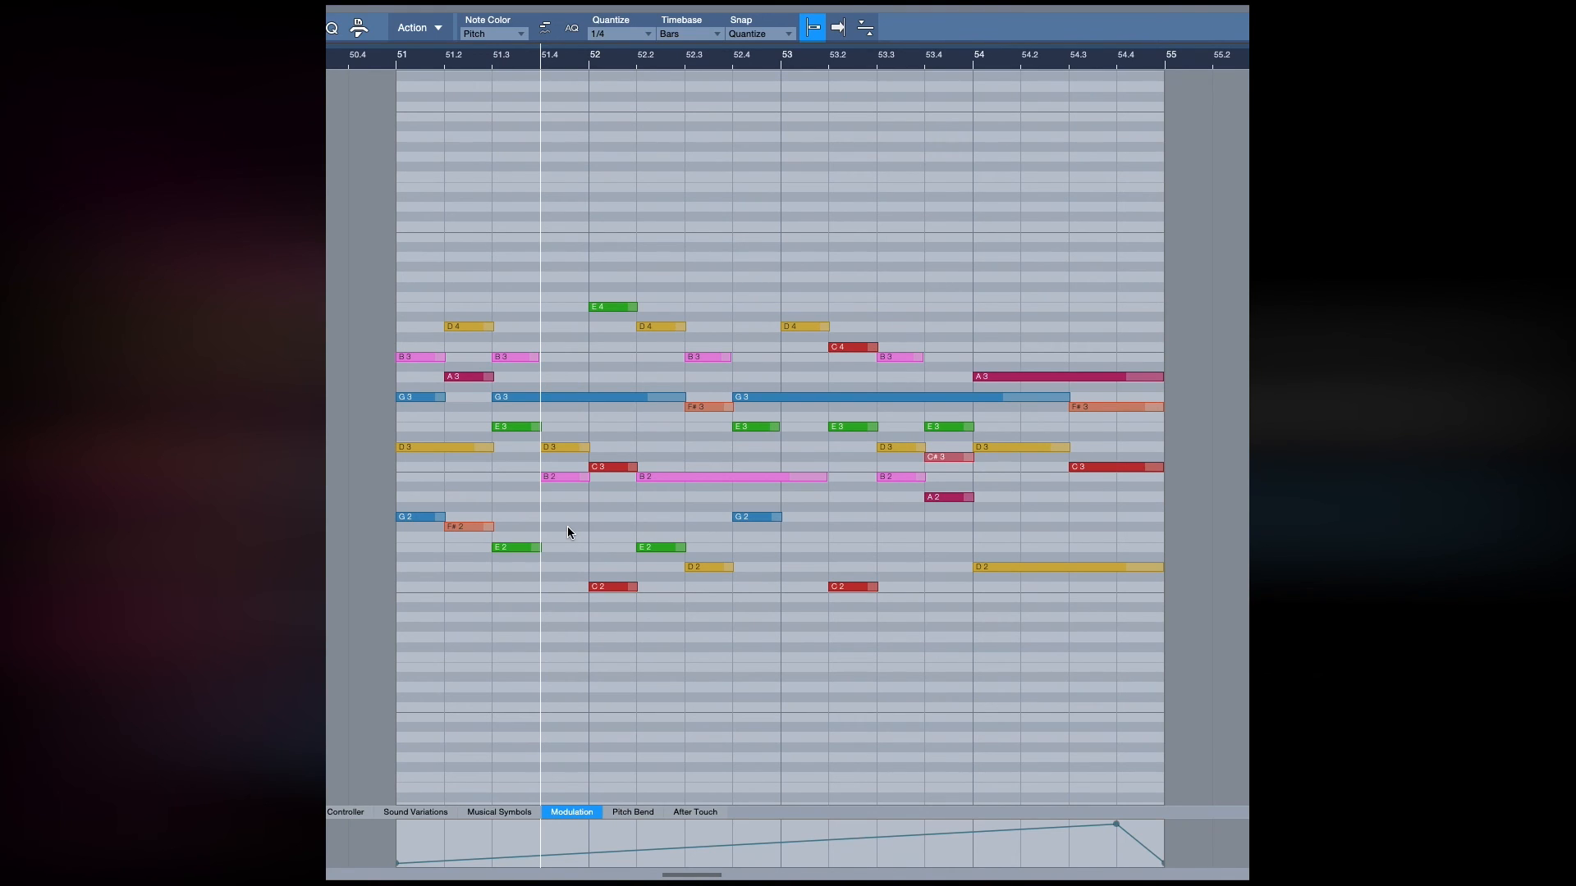
left_click(810, 328)
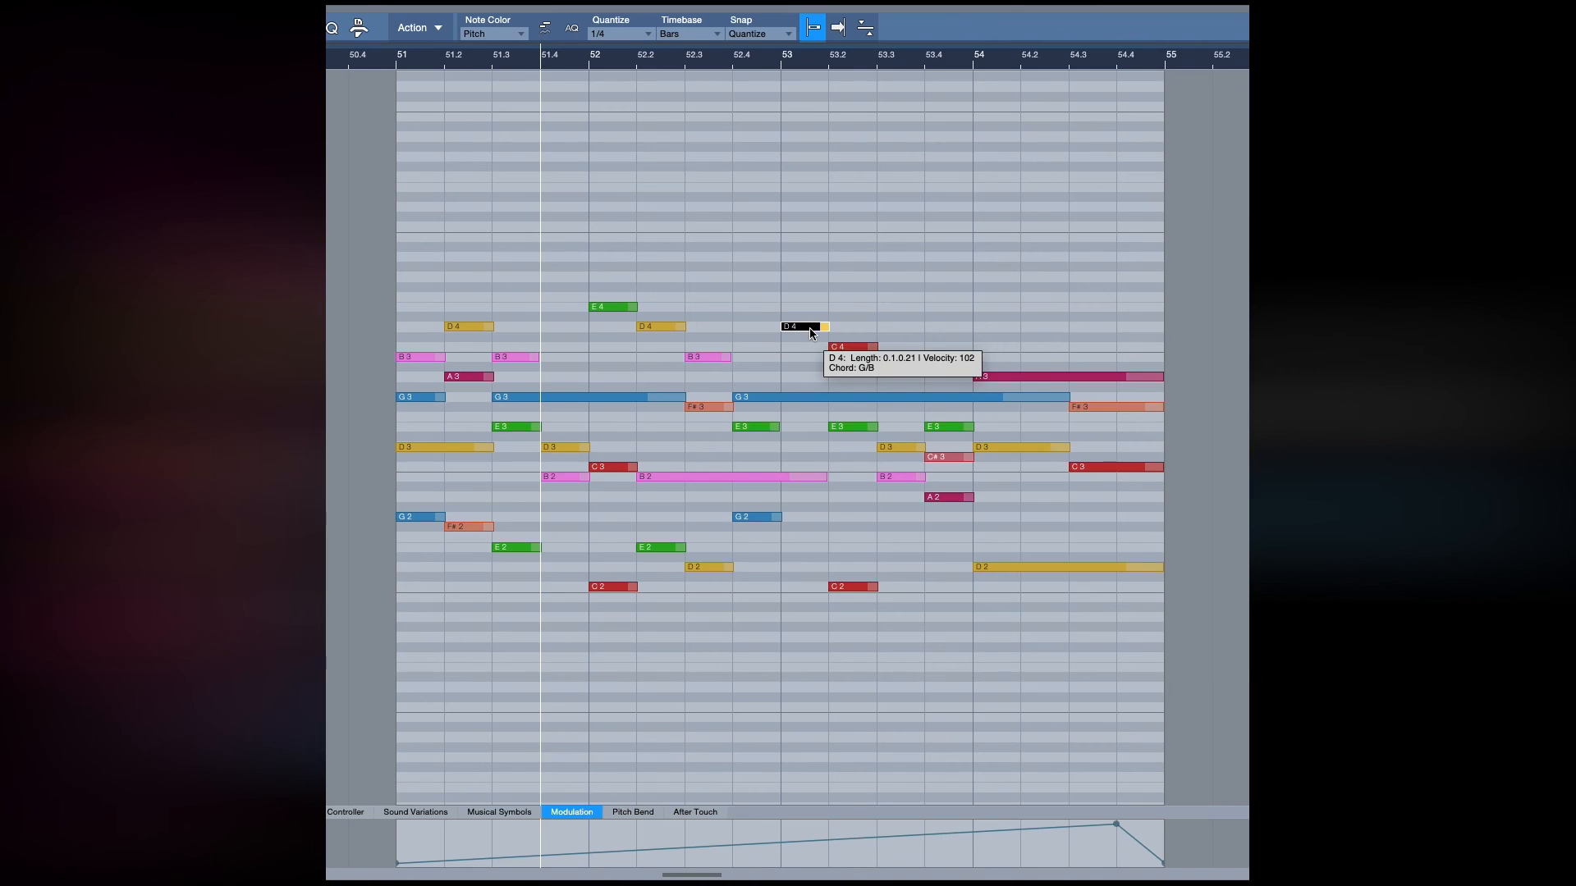